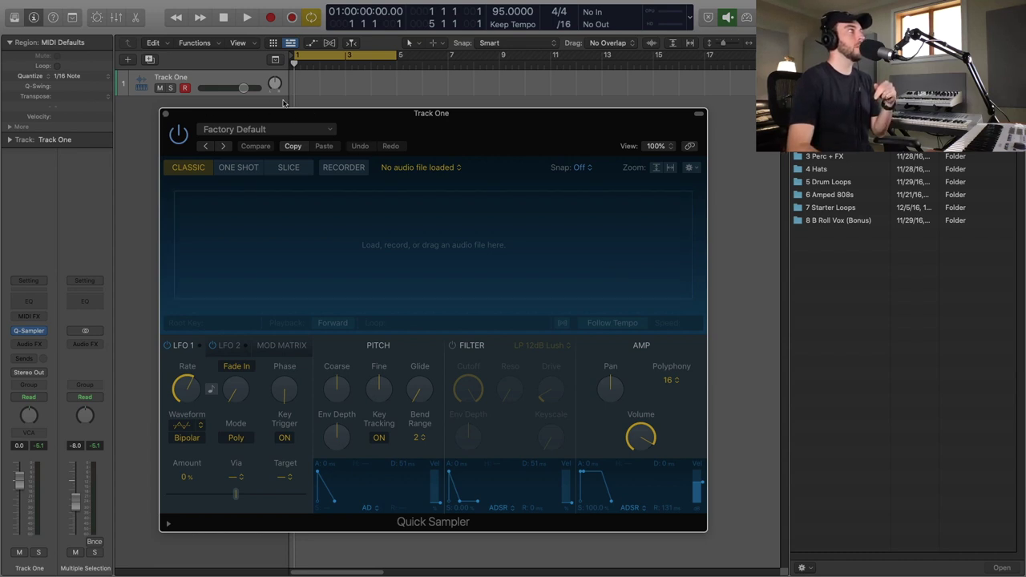
- Create an empty pattern region on Track One and reopen its Quick Sampler window
right_click(314, 86)
key(Escape)
click(165, 115)
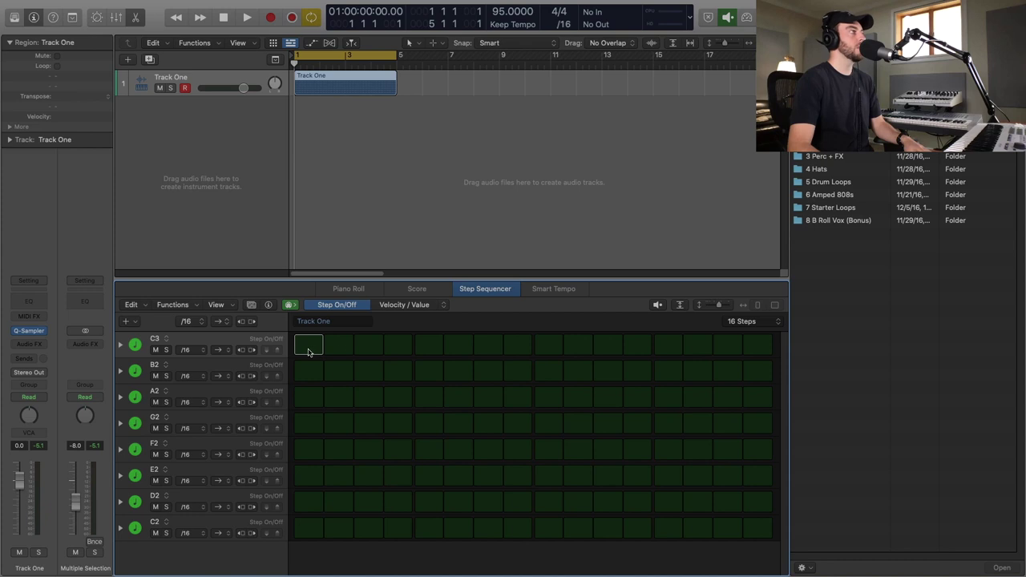
click(29, 332)
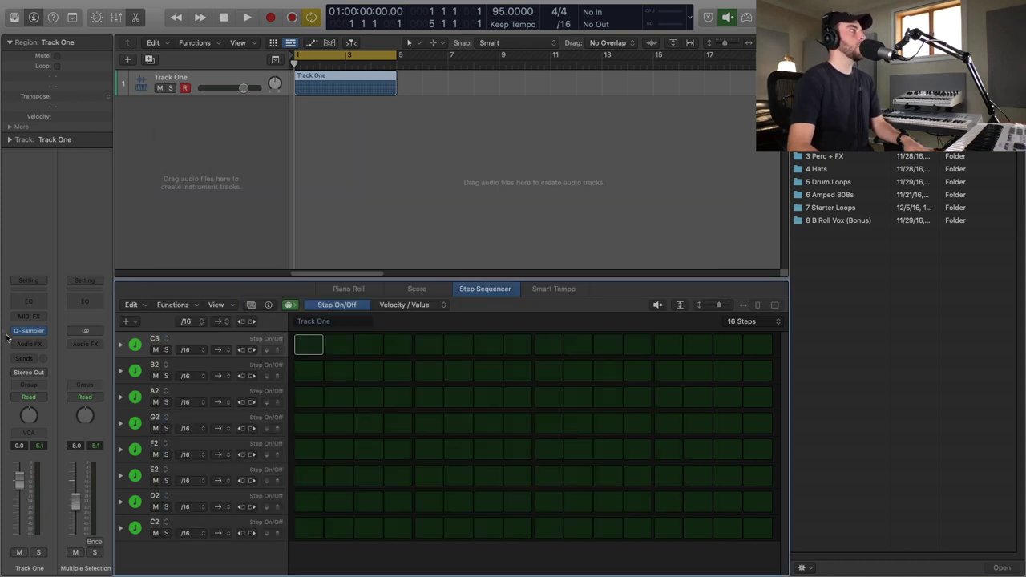
key(v)
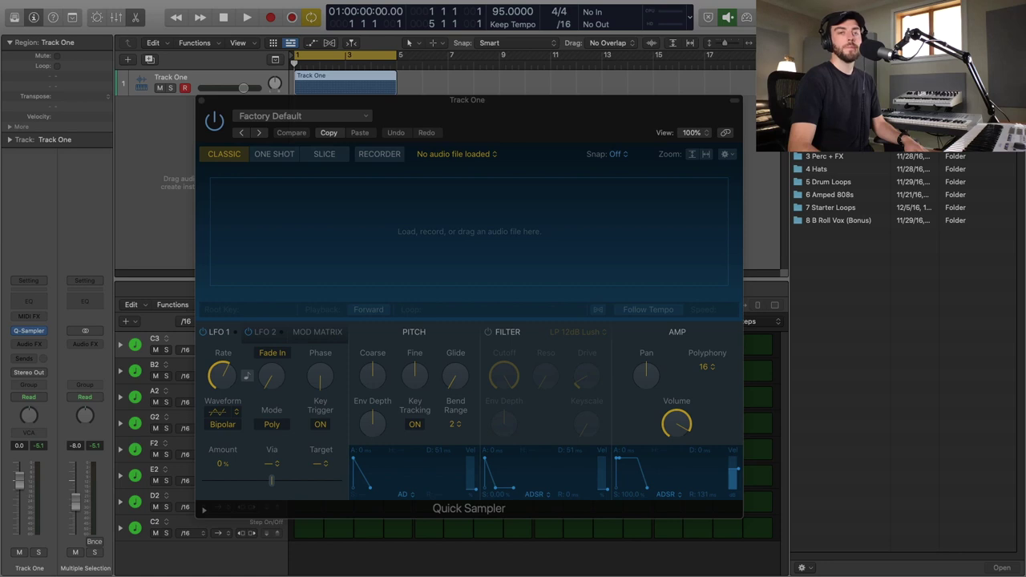
- Load the ORBIT_Chords dusty piano loop (84 BPM, E) into Quick Sampler
drag(826, 136, 615, 241)
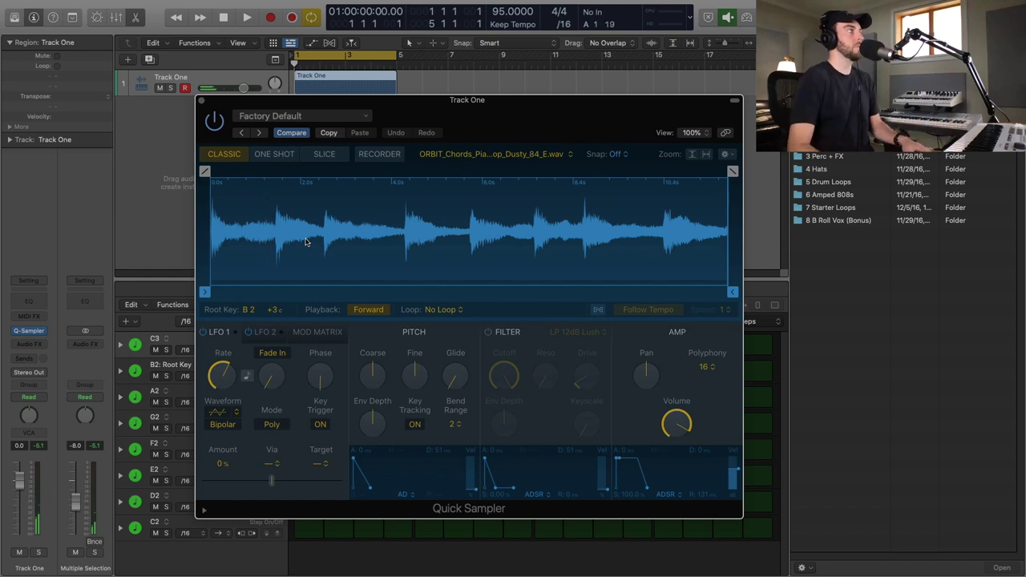
- Switch Quick Sampler to Slice mode, mapping transient slices from C1 to F#2
click(324, 155)
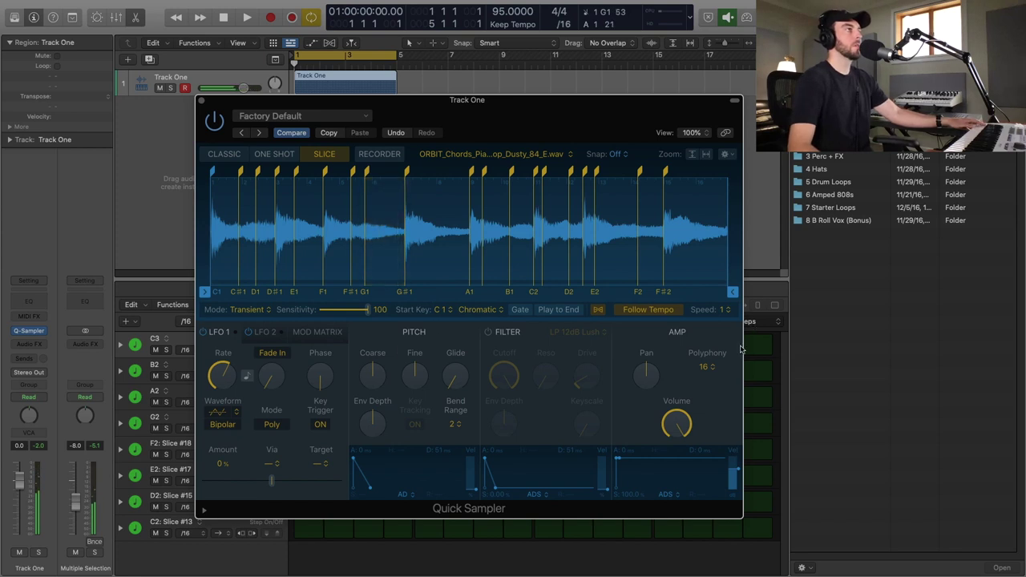
- Set Mono polyphony, enable the filter at ~67.6% cutoff, and route velocity to cutoff at +29%
click(706, 367)
click(705, 277)
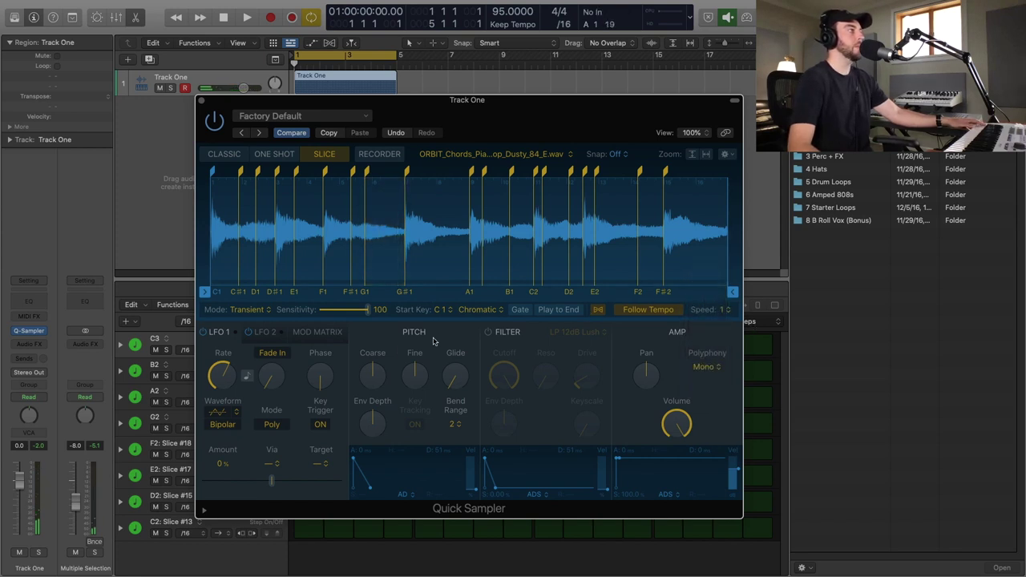
click(321, 332)
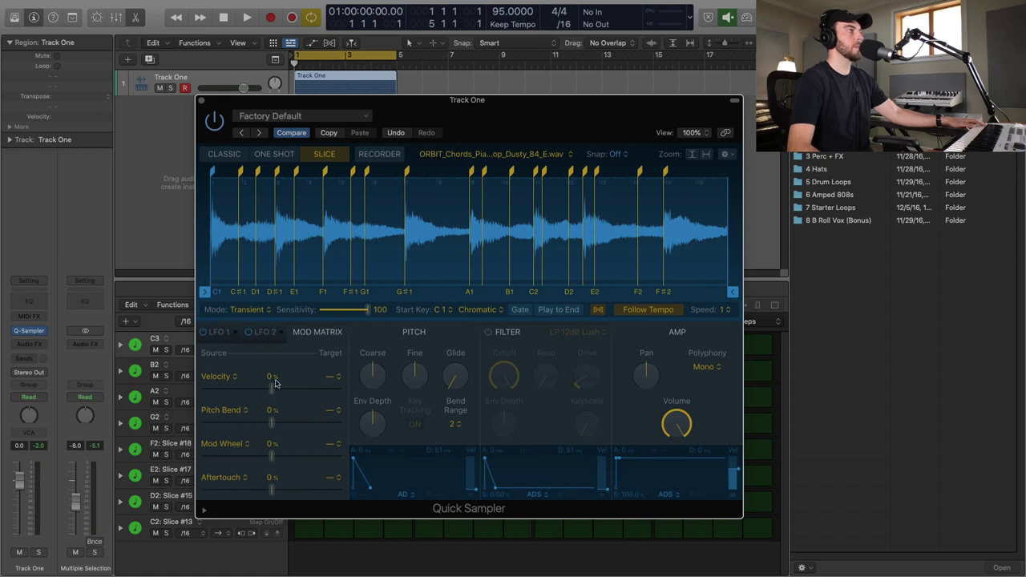
click(336, 379)
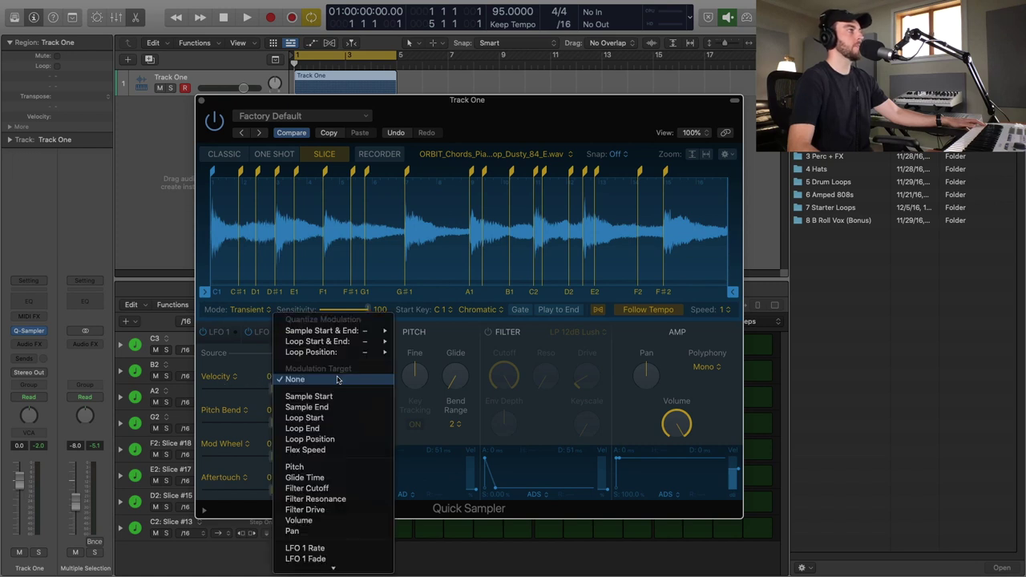
click(307, 488)
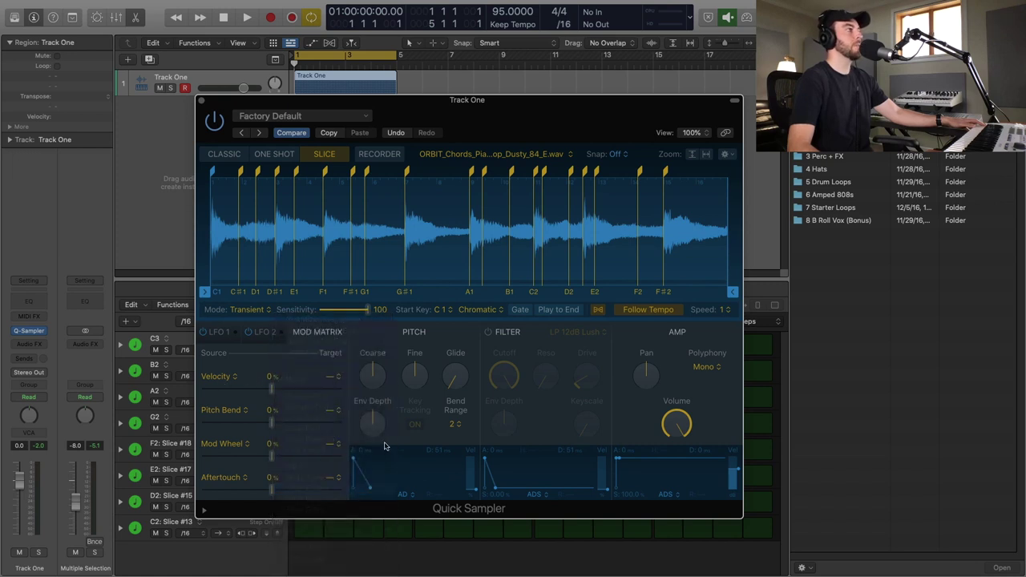
click(488, 332)
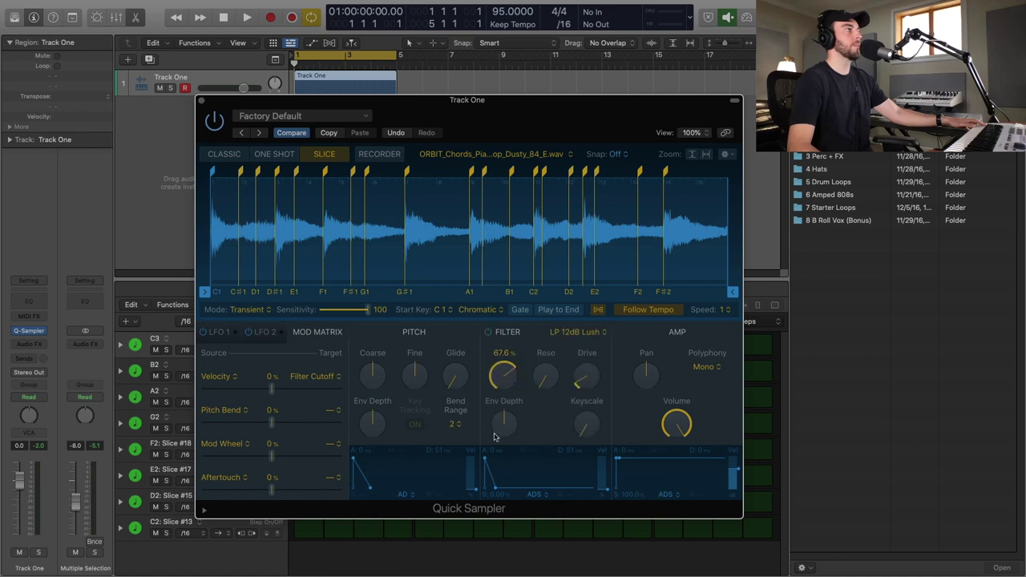
drag(494, 439, 492, 457)
drag(272, 389, 293, 392)
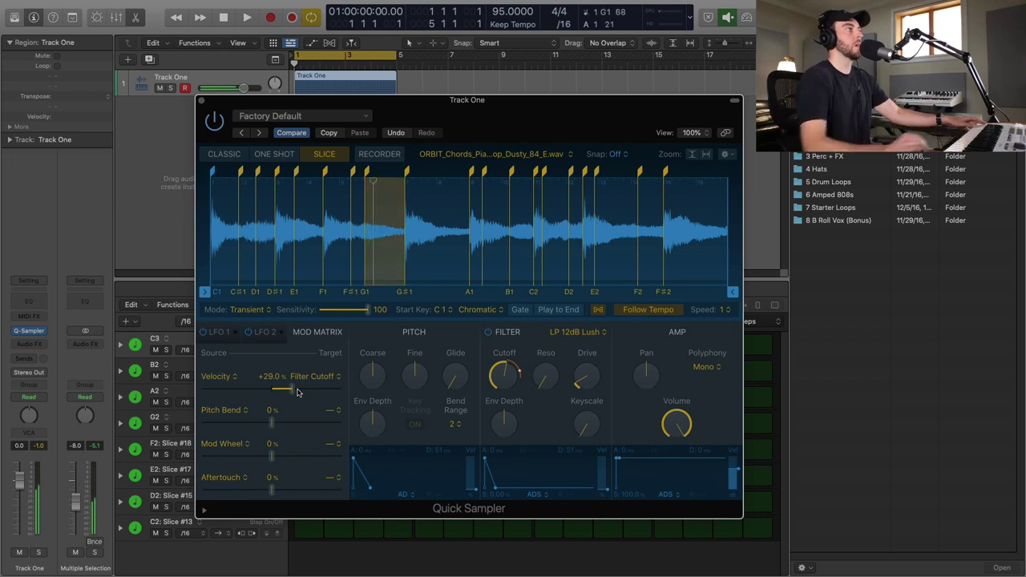
click(228, 330)
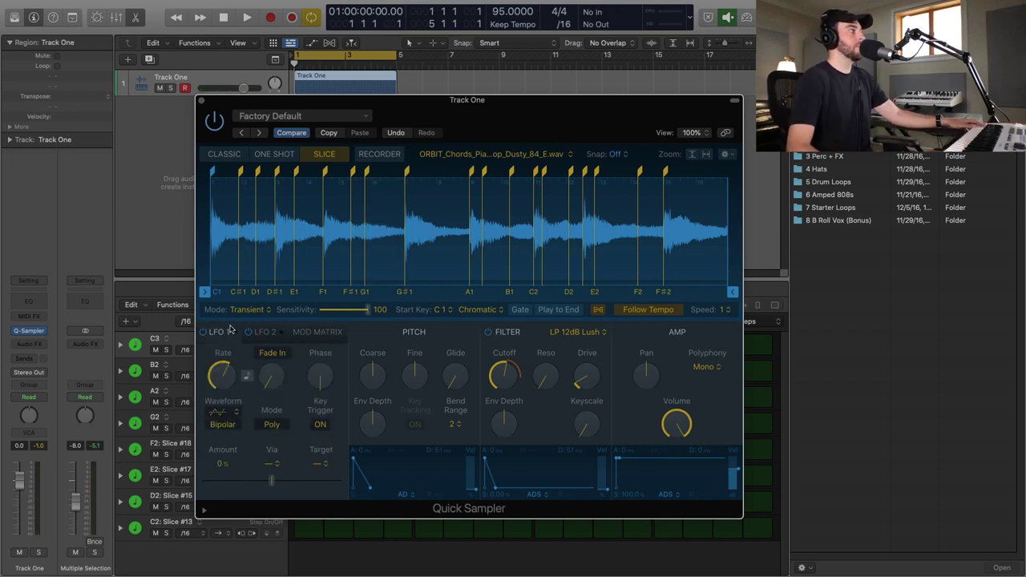
- Insert a Stereo ChromaVerb after Quick Sampler on Track One
click(44, 345)
mouse_move(45, 369)
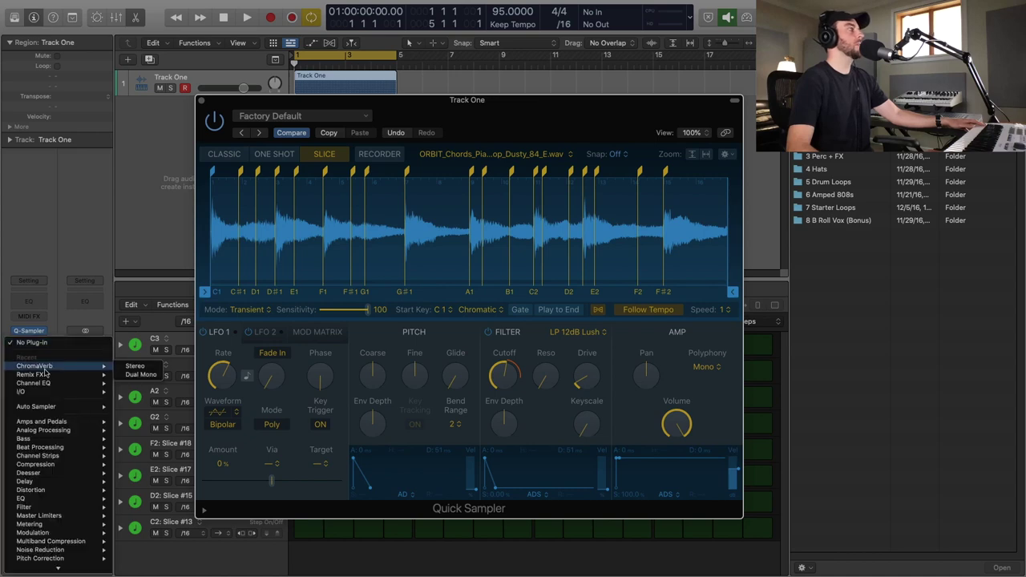
click(134, 367)
drag(397, 141, 349, 113)
- Choose the Vocal Hall reverb, damp its low frequencies, and raise Decay and Wet
click(548, 178)
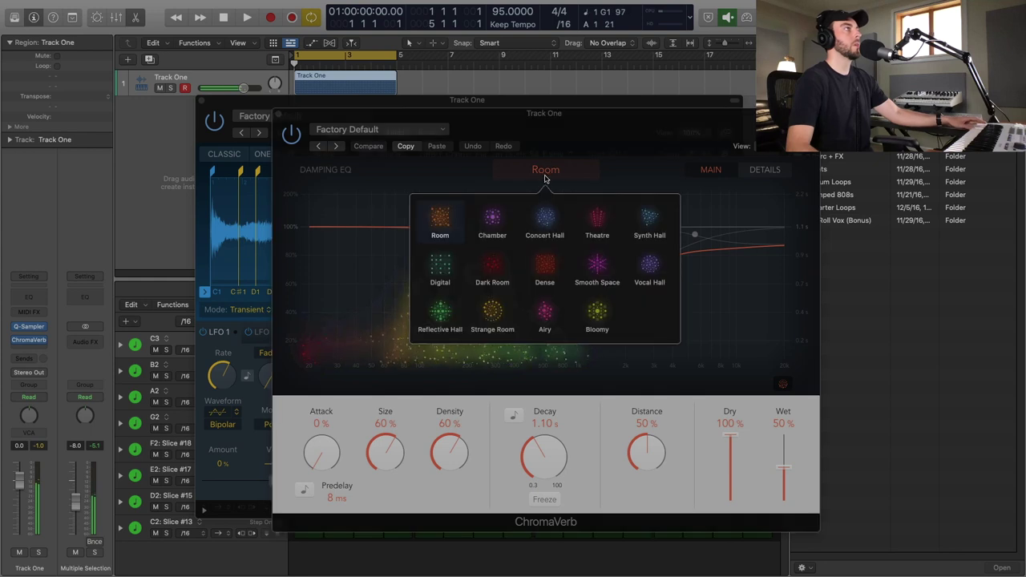
click(649, 270)
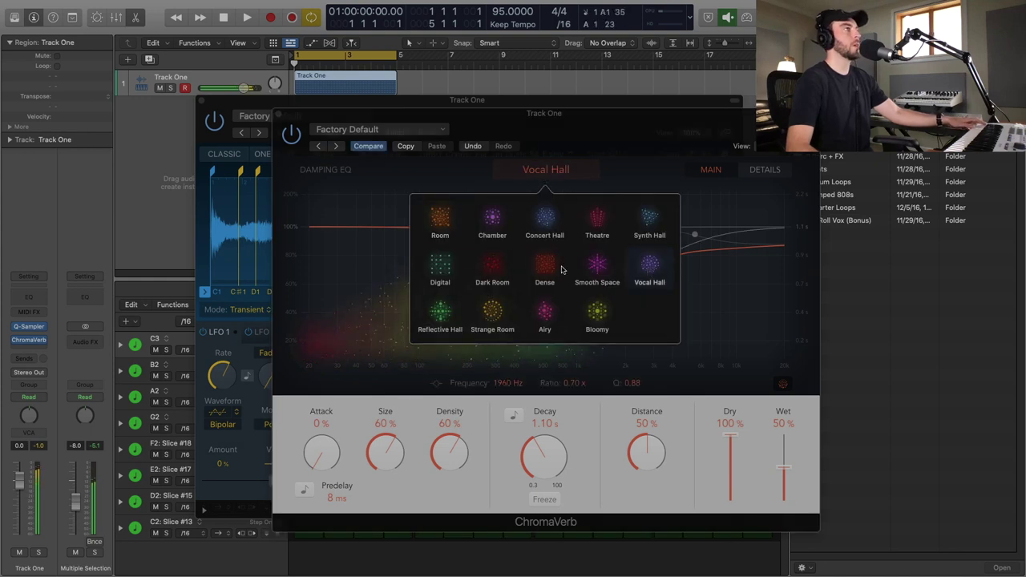
click(372, 294)
drag(470, 224, 445, 291)
drag(543, 432, 560, 434)
drag(774, 470, 789, 458)
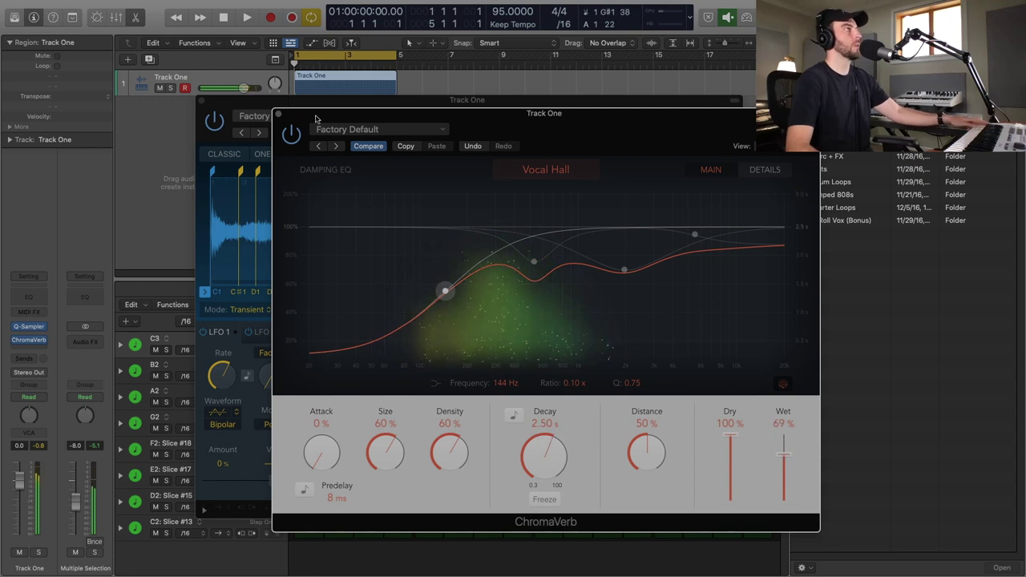
key(super+w)
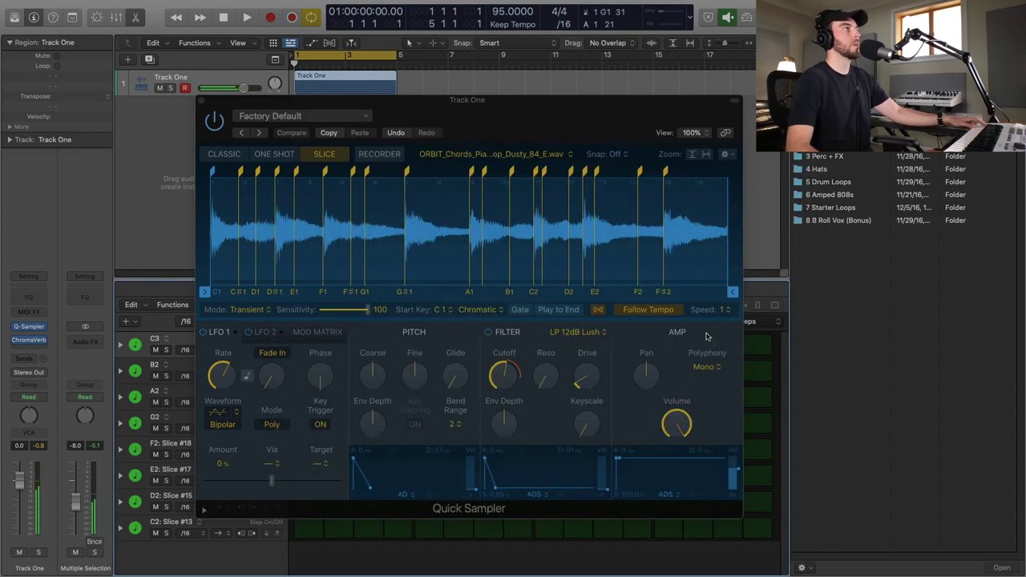
- Raise the sliced loop's Coarse pitch slightly, close Quick Sampler, and delete the empty region
click(369, 379)
drag(373, 377, 372, 369)
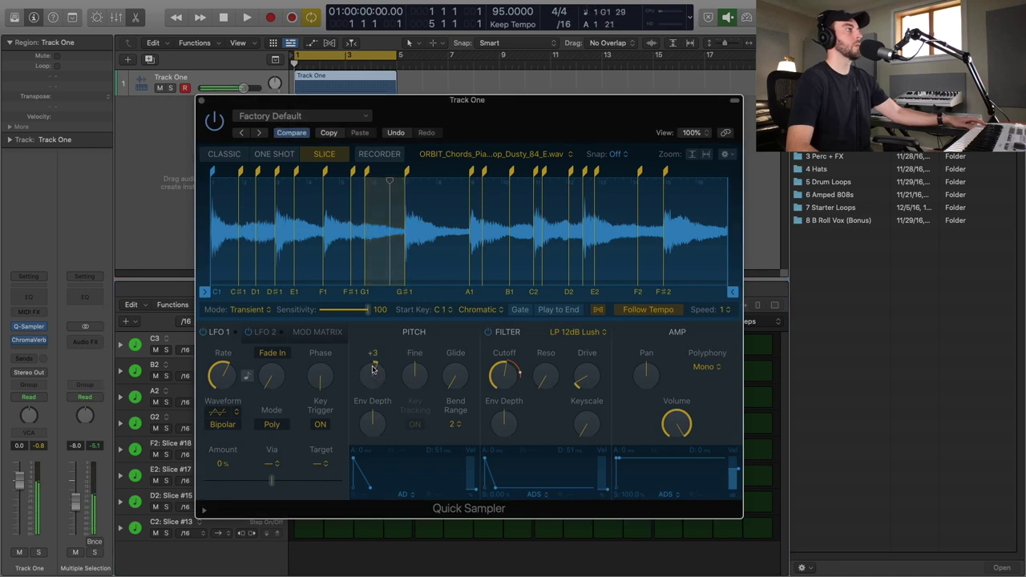
click(201, 100)
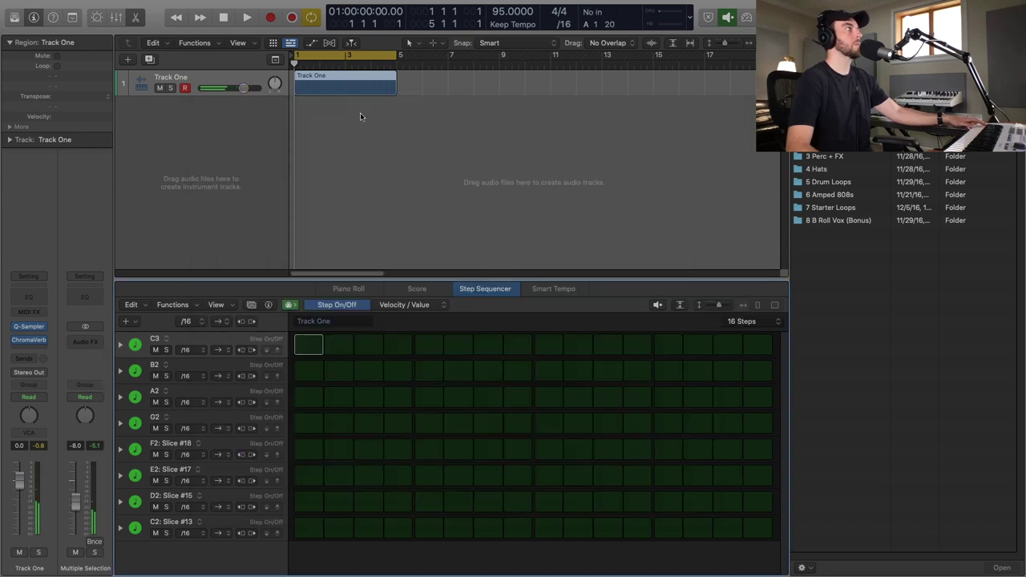
key(Delete)
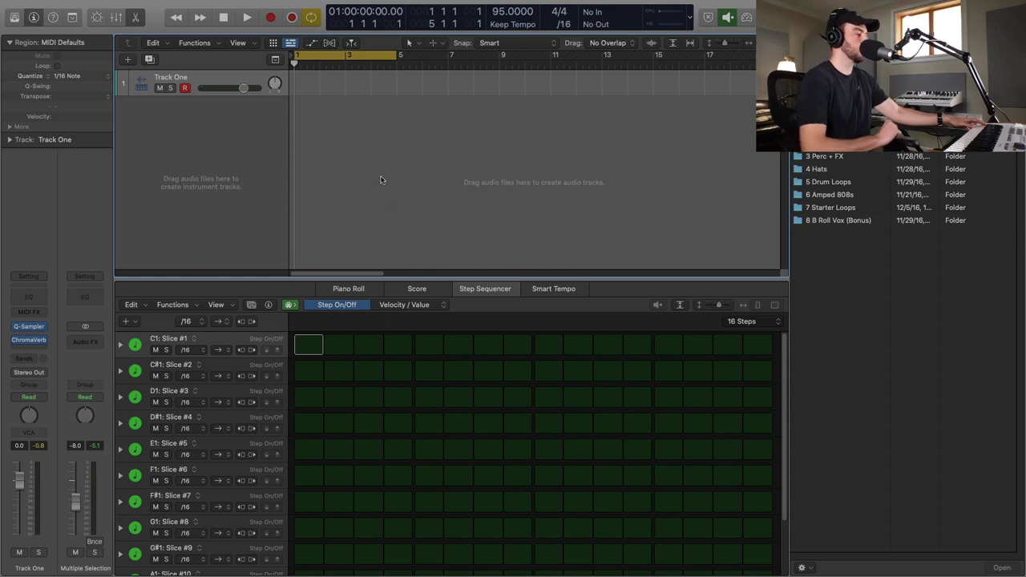
- Record a four-bar region of played chord slices on Track One and review it in the Piano Roll
key(r)
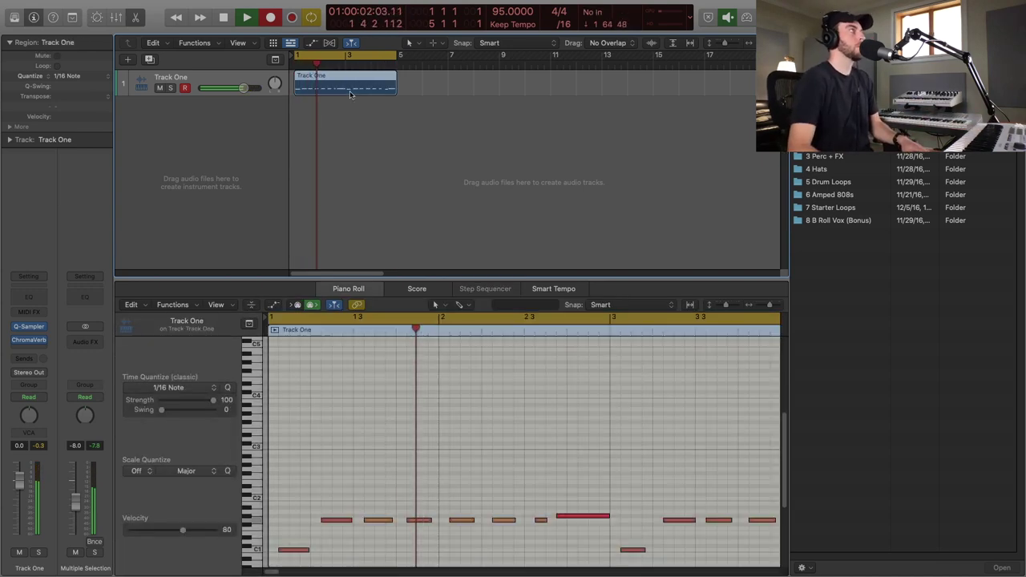
click(345, 82)
click(346, 119)
click(344, 91)
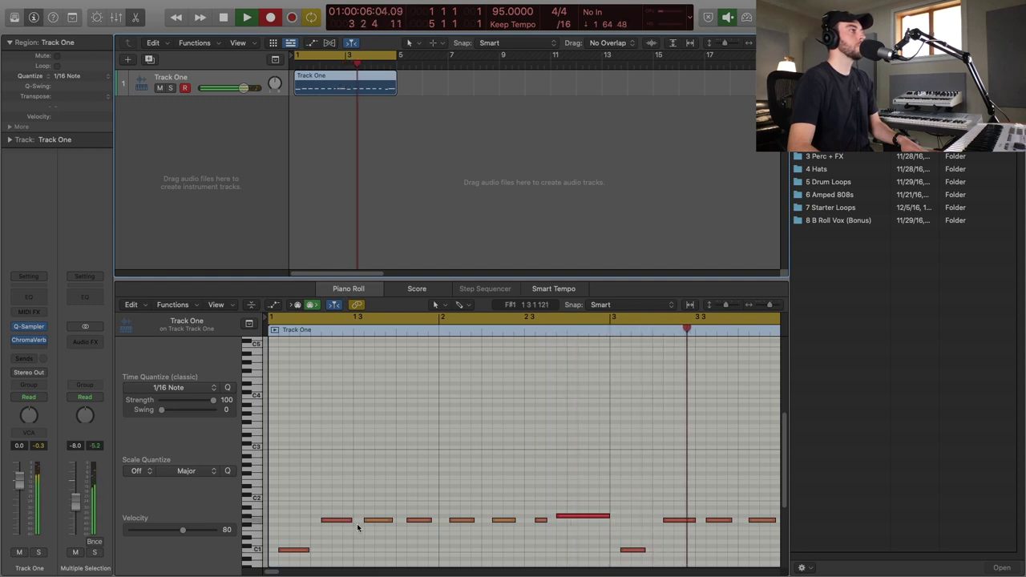
scroll(353, 497, down, 5)
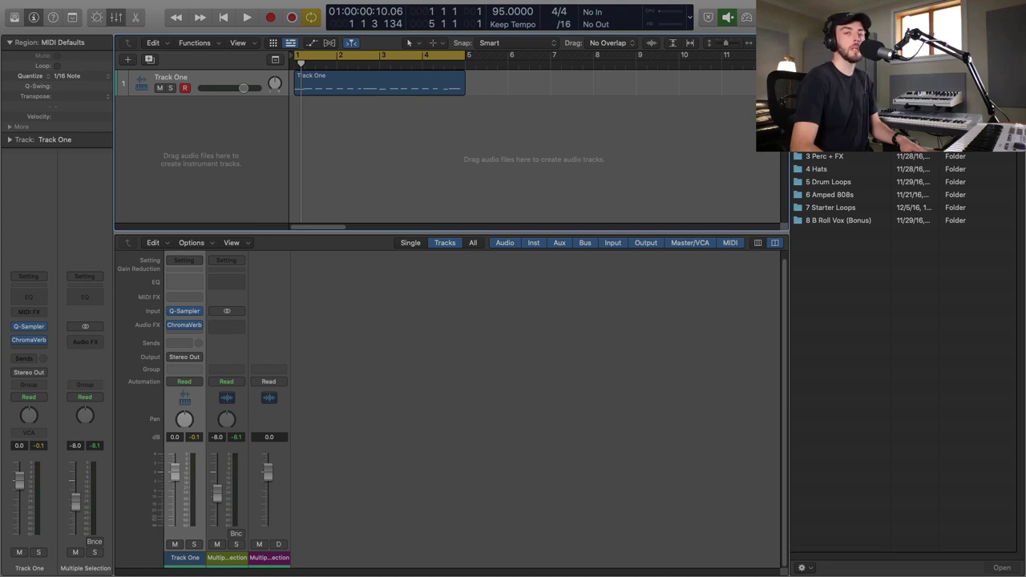
- Drop the LookingUp83BPM Loop_336V2 file in as a new Quick Sampler track
drag(833, 144, 258, 131)
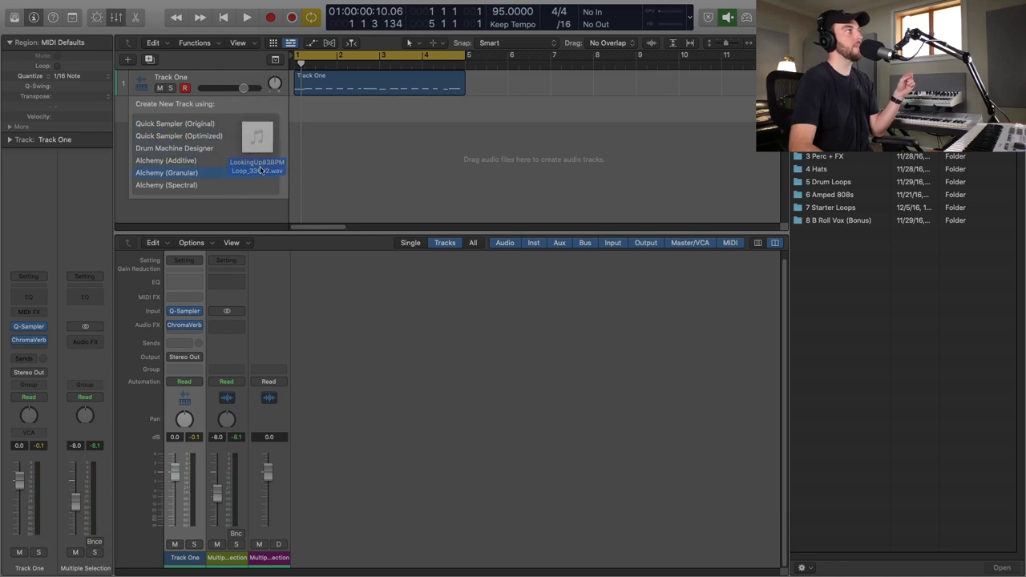
mouse_move(260, 126)
mouse_down()
mouse_move(268, 149)
mouse_move(273, 135)
mouse_move(228, 137)
mouse_move(265, 140)
mouse_move(265, 108)
mouse_move(270, 169)
mouse_move(268, 139)
mouse_move(257, 137)
mouse_up()
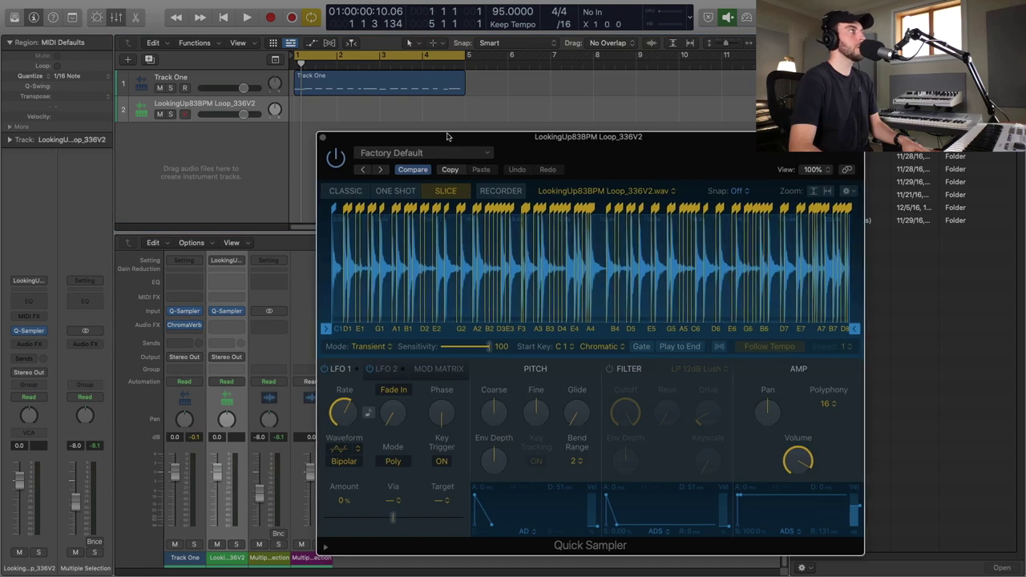
- Set the loop's transient slice Sensitivity to 86
drag(448, 137, 330, 114)
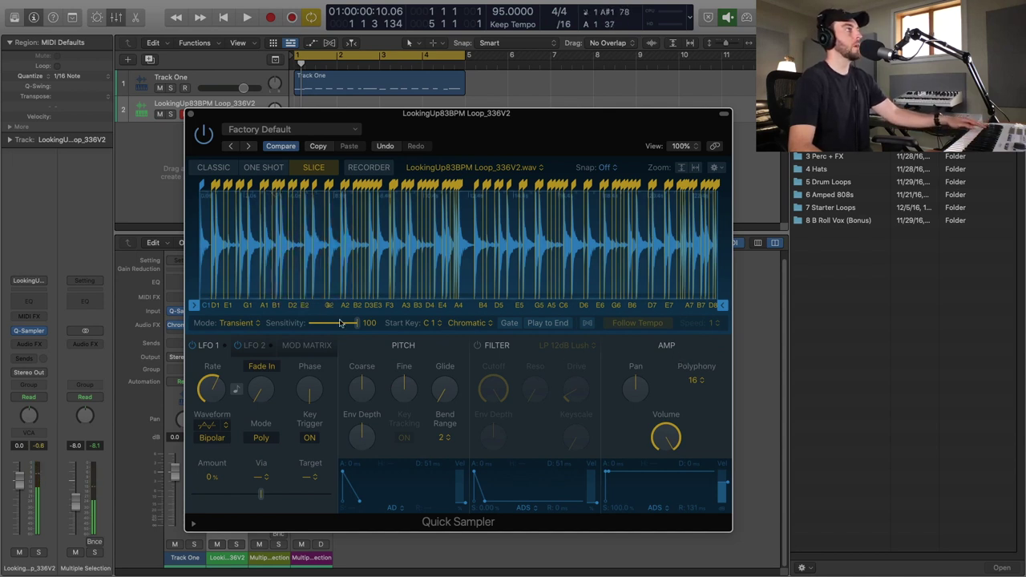
drag(354, 325, 335, 326)
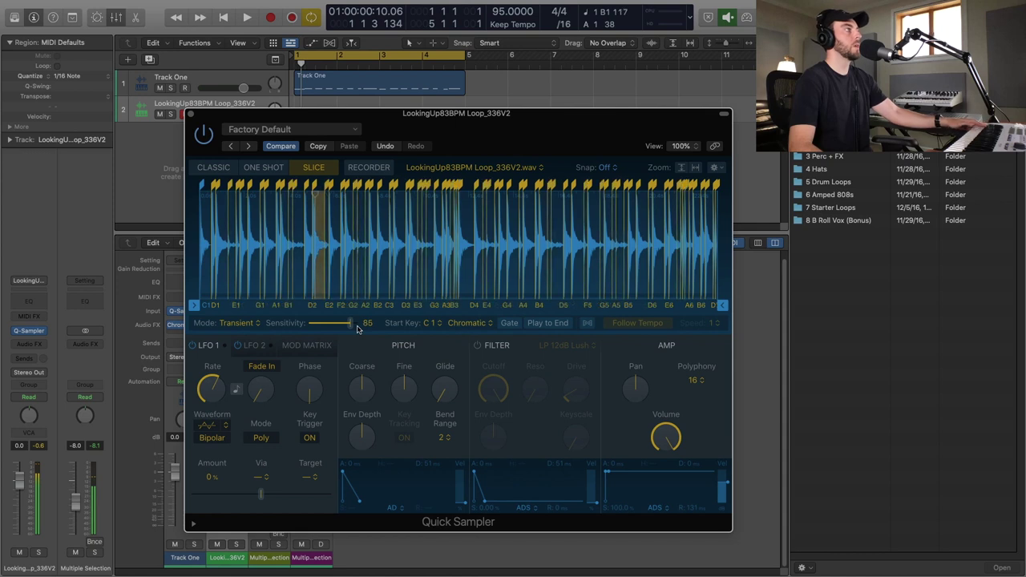
drag(335, 325, 314, 329)
click(345, 330)
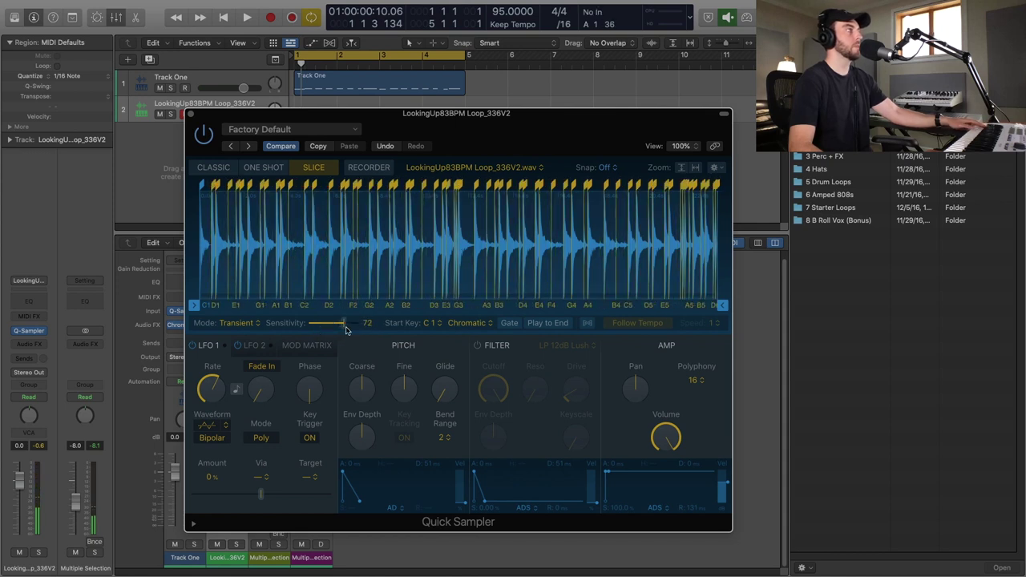
drag(347, 330, 348, 330)
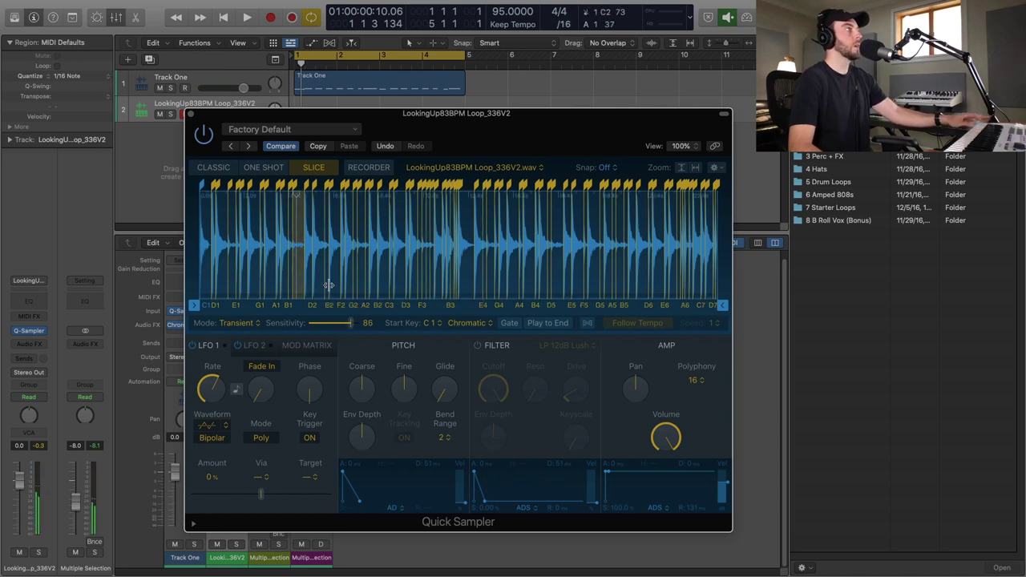
- Zoom into the waveform and add a manual slice point
scroll(299, 236, up, 6)
scroll(303, 246, up, 5)
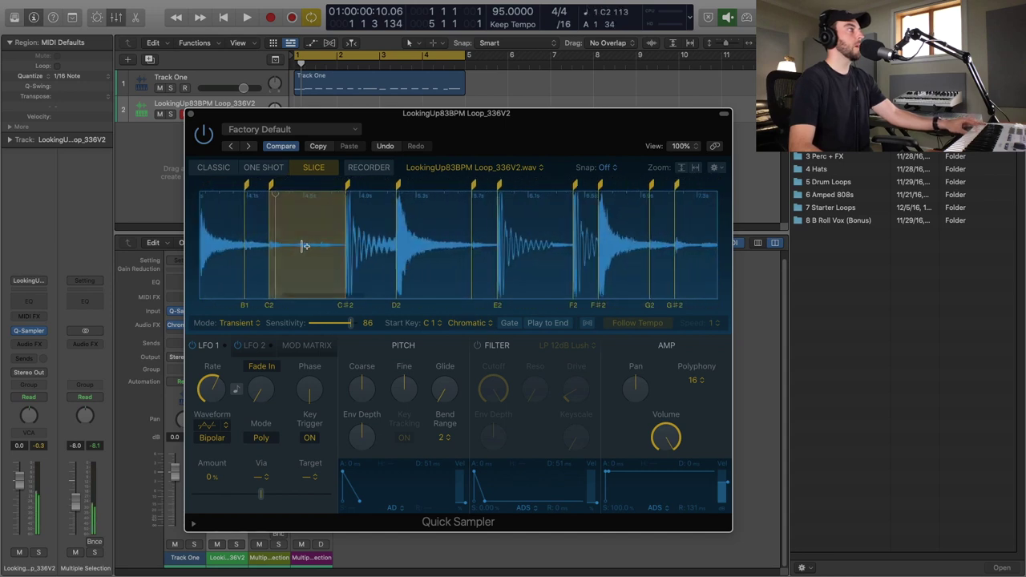
scroll(305, 257, up, 1)
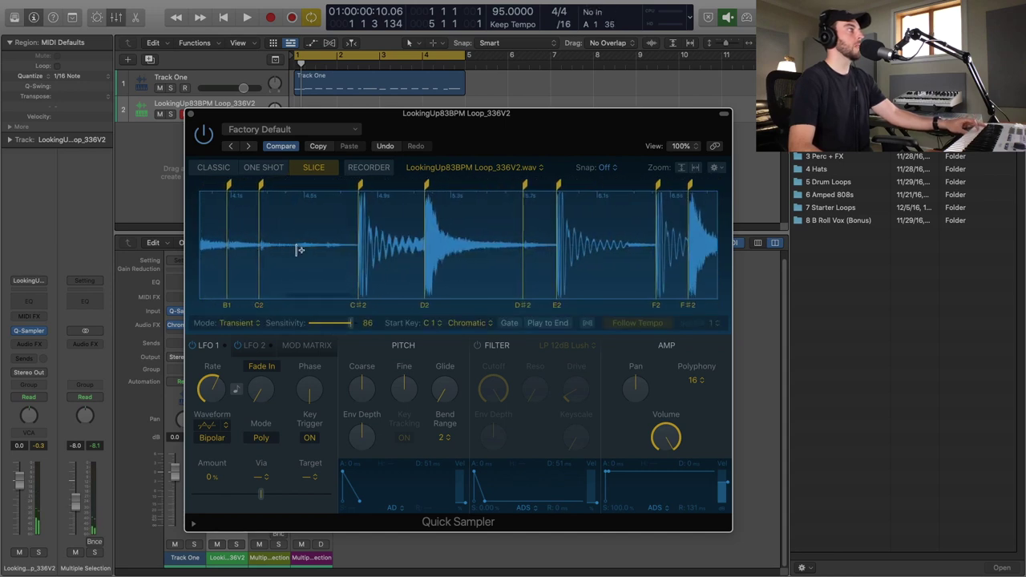
click(297, 250)
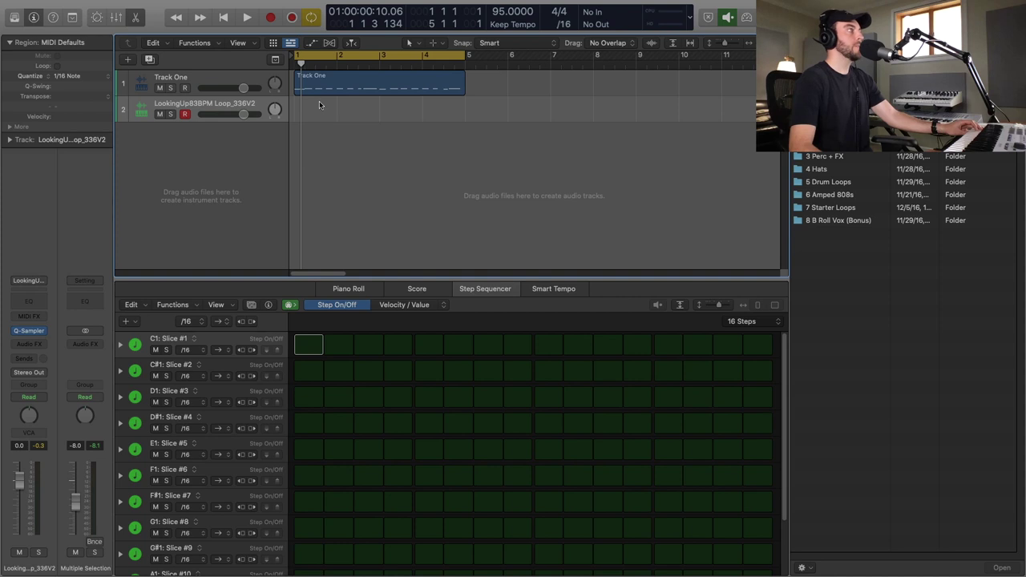
- Create an empty pattern region on track 2's lane
right_click(317, 102)
click(342, 116)
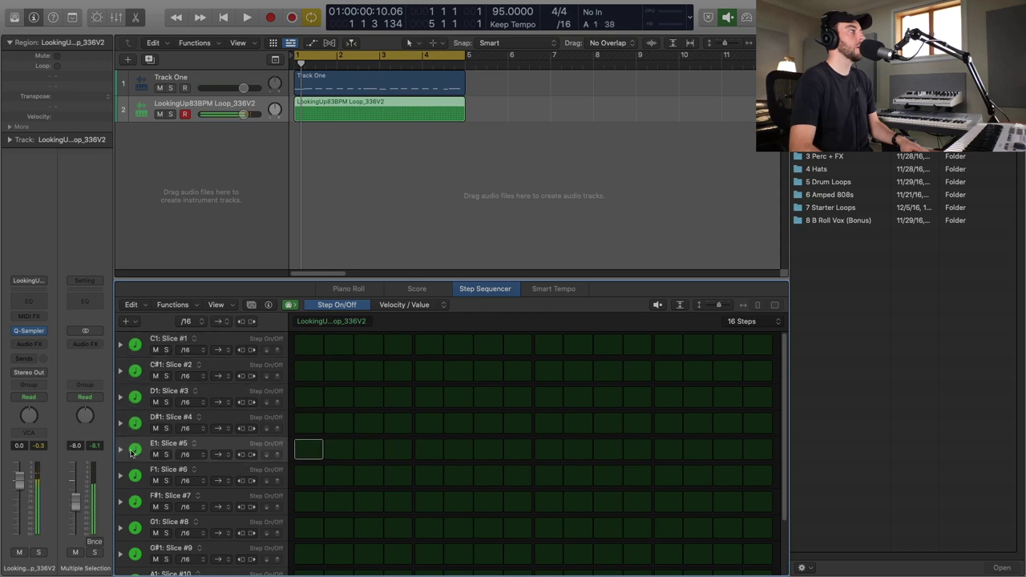
scroll(136, 512, down, 3)
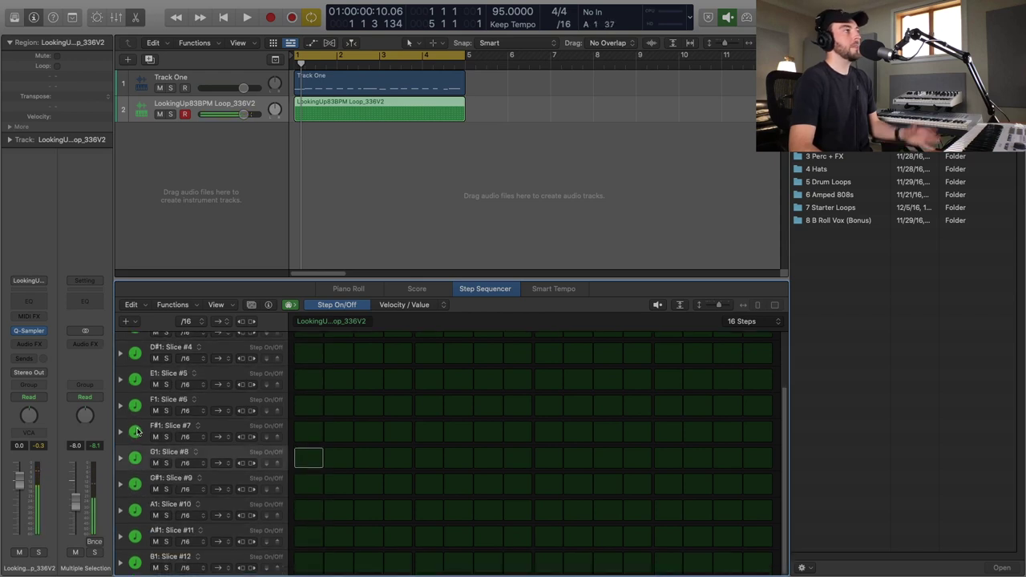
scroll(165, 415, up, 3)
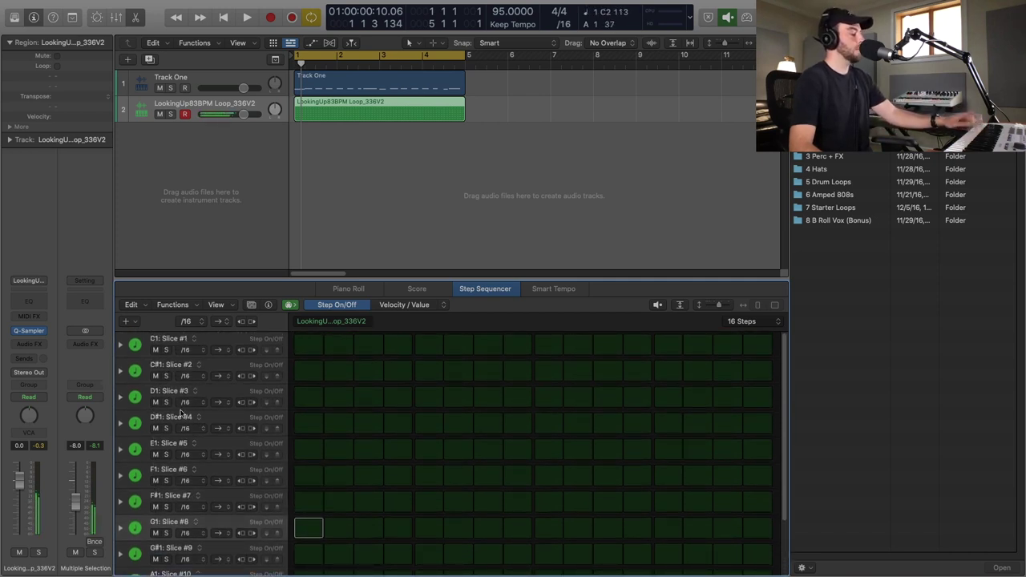
- Turn on the Step Sequencer's Learn mode to add slice rows from played notes
click(132, 305)
click(171, 454)
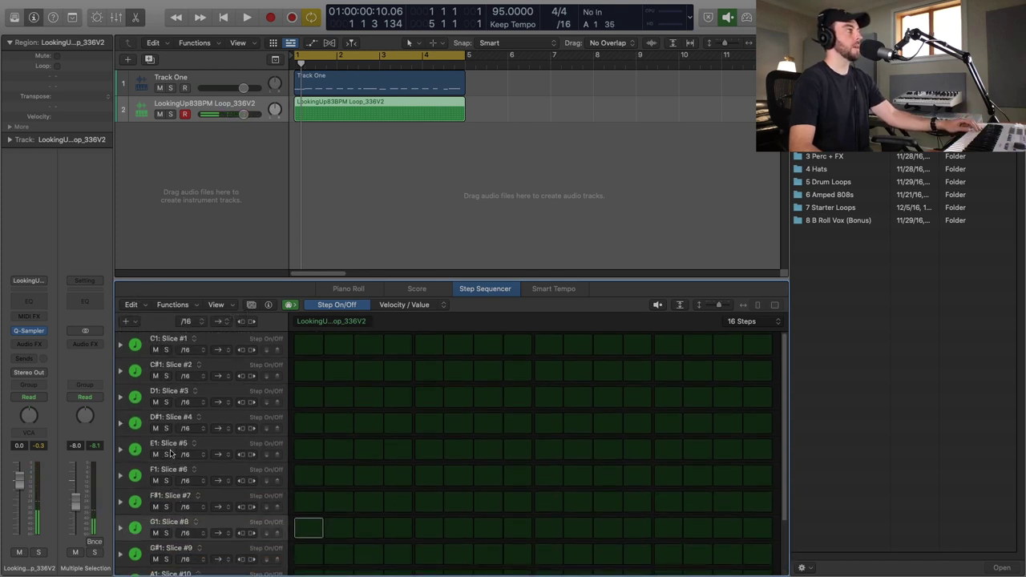
click(133, 305)
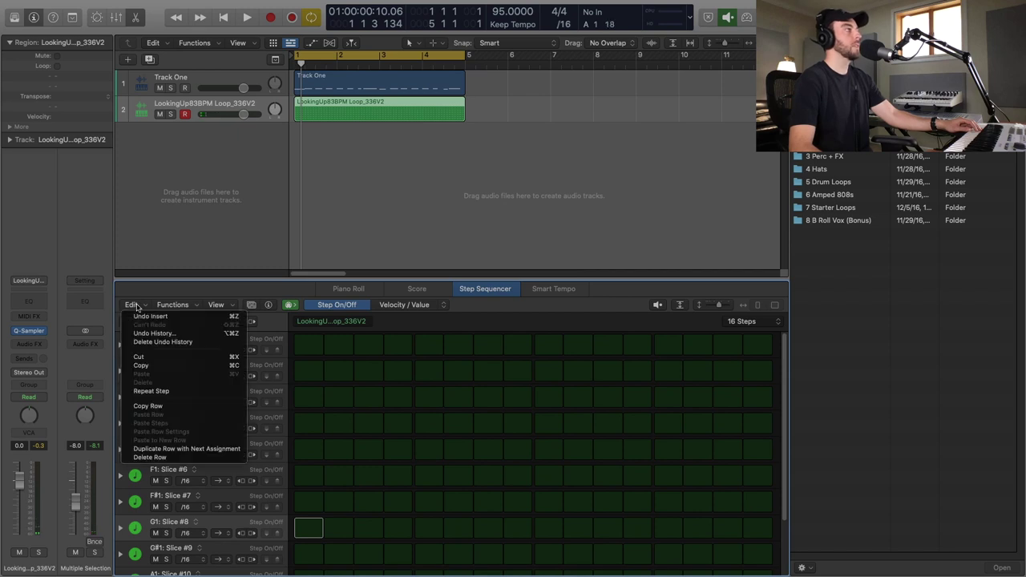
click(145, 315)
click(129, 322)
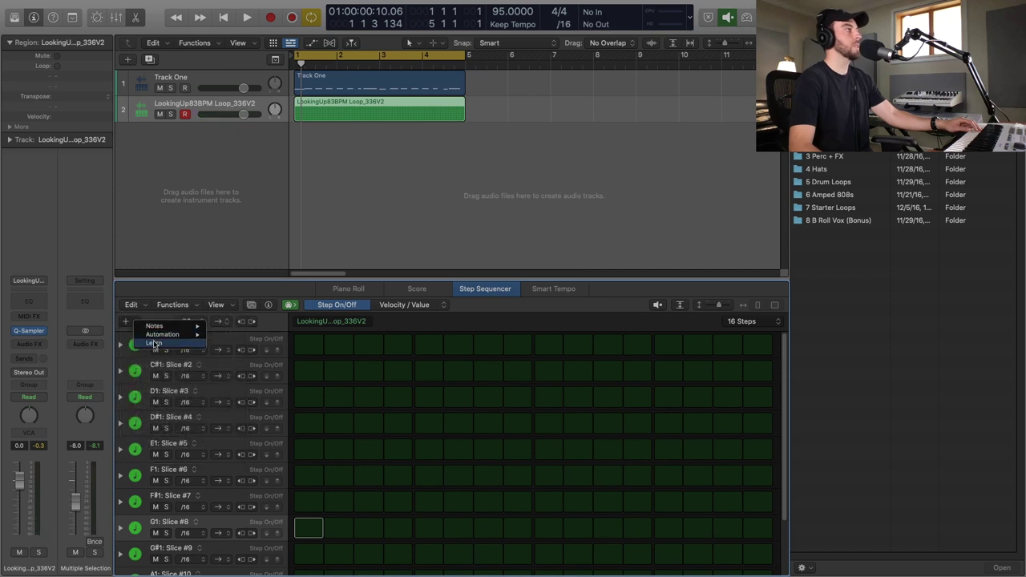
click(153, 343)
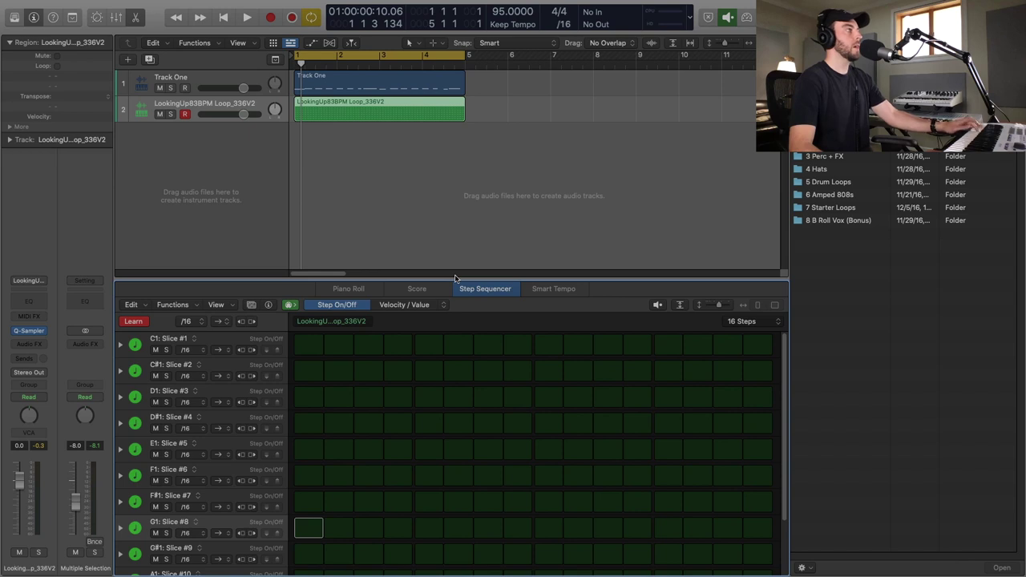
- Program Slice #1 on steps 1, 10 and 16 and Slice #3 on step 5, then audition the pattern
scroll(313, 517, down, 5)
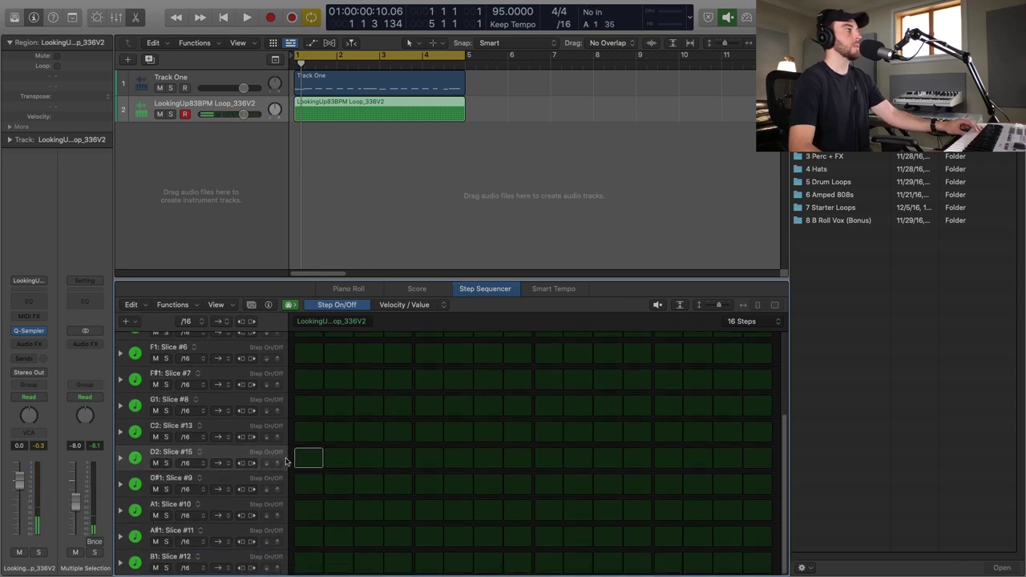
scroll(306, 449, up, 5)
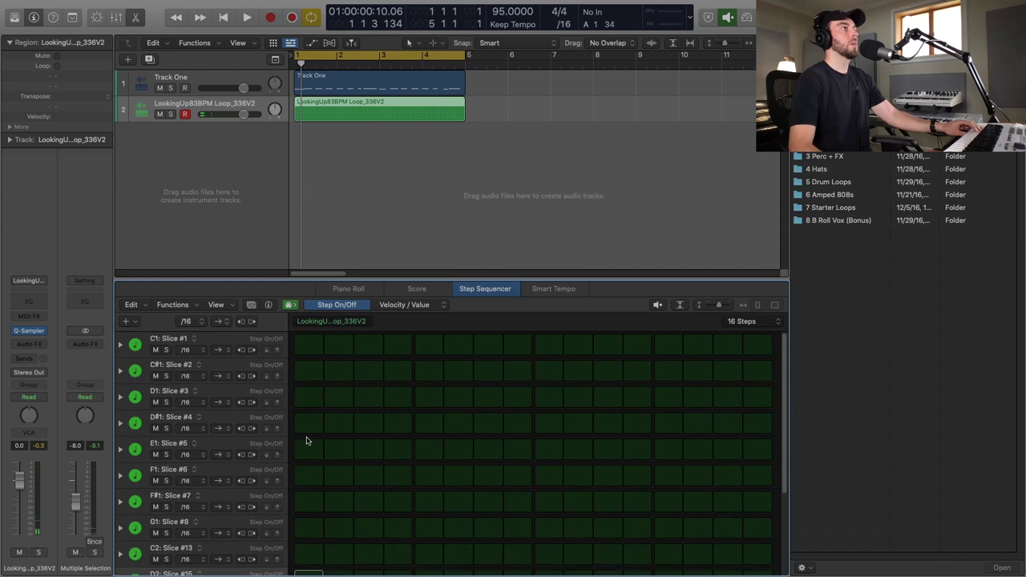
click(306, 350)
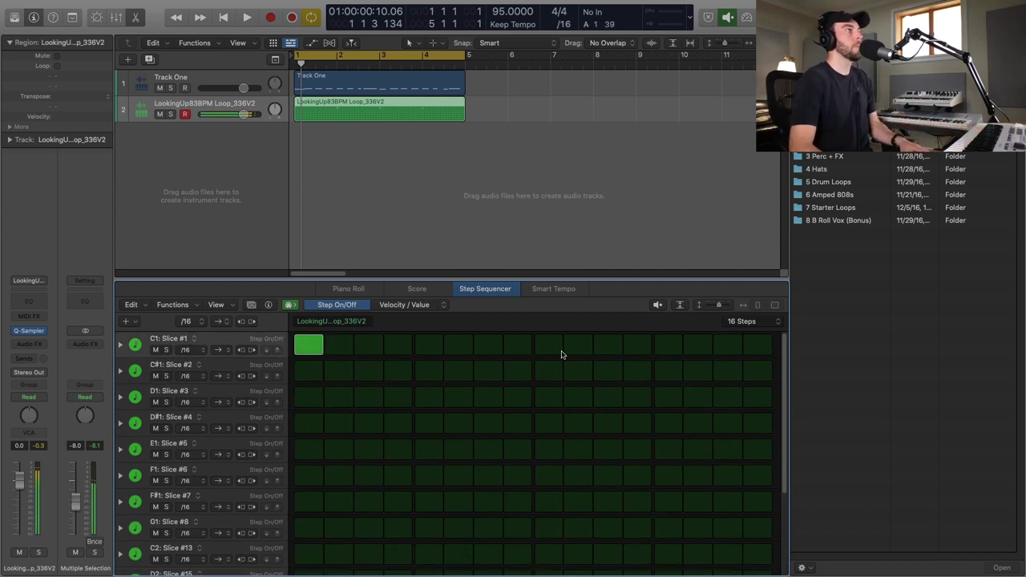
click(432, 398)
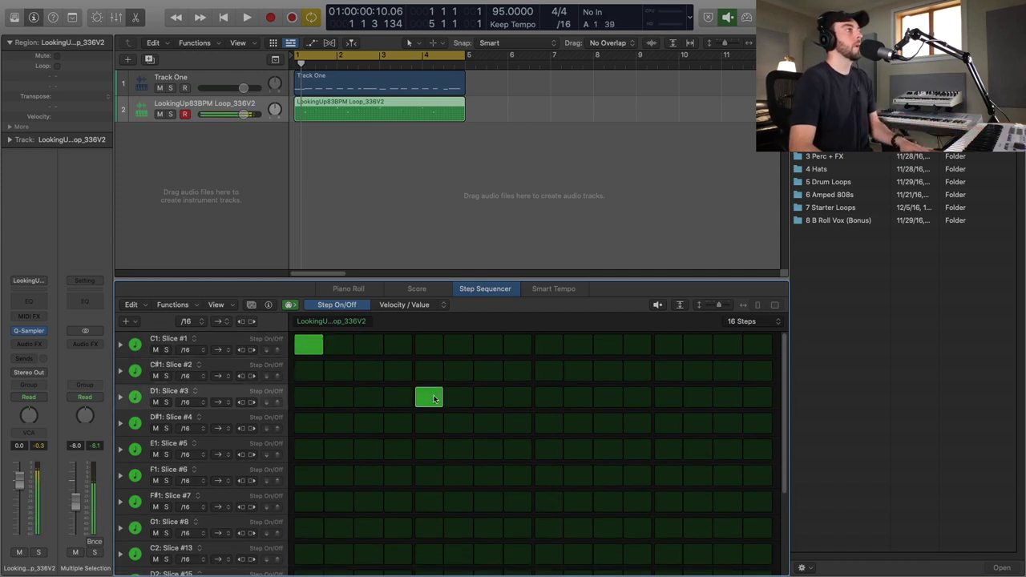
key(space)
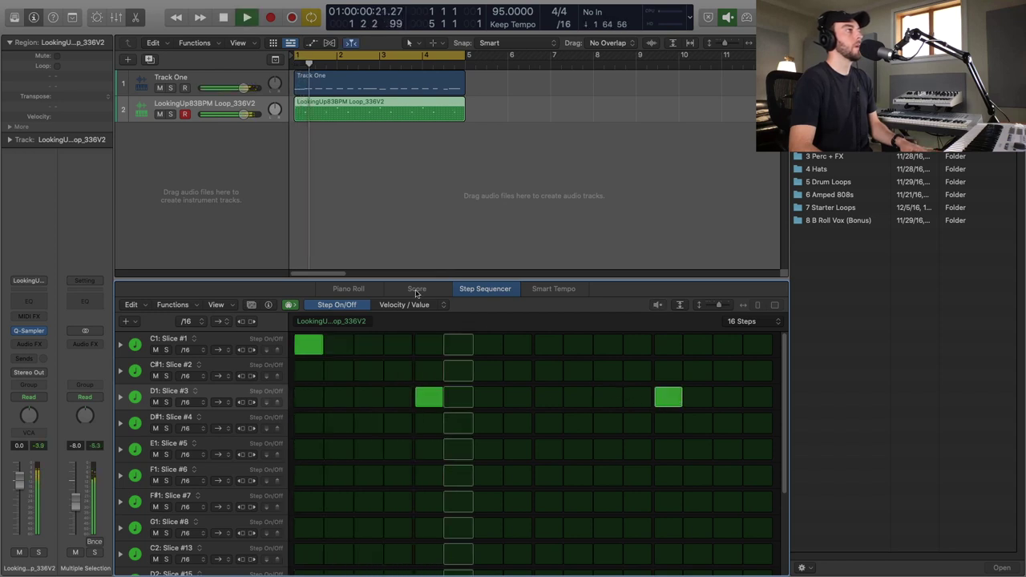
click(578, 346)
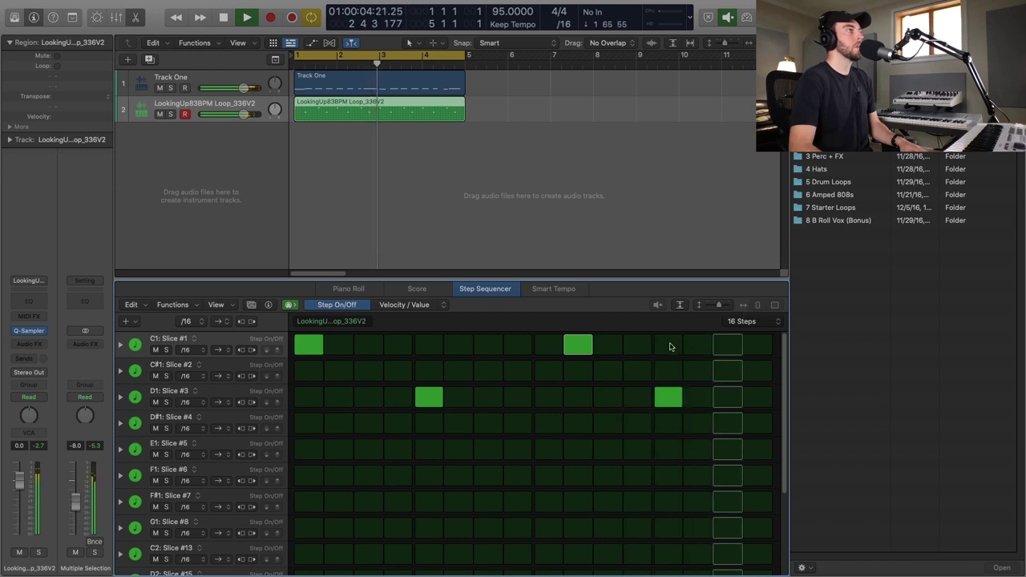
click(755, 345)
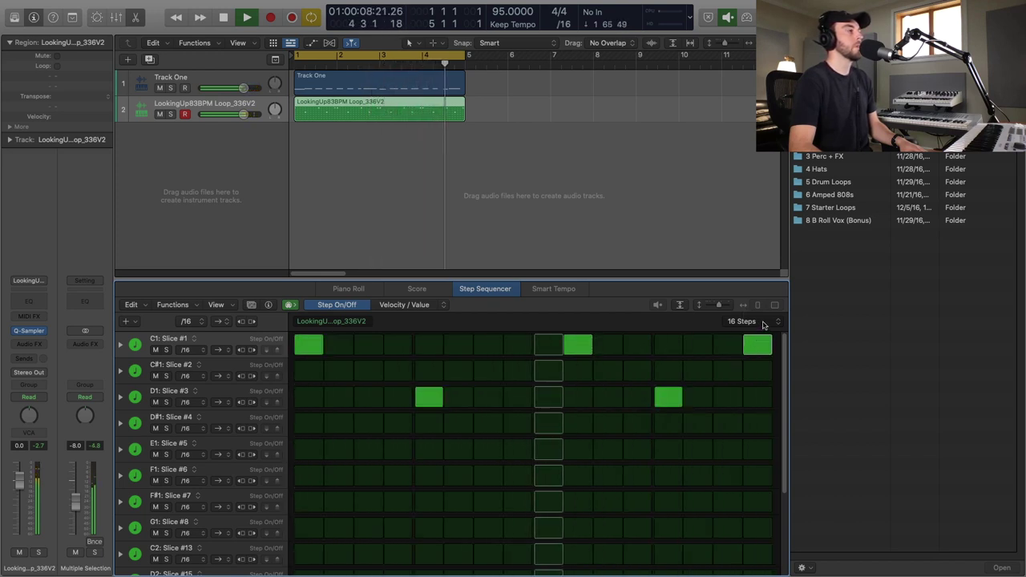
- Turn down Track One's volume and raise the loop track's volume to about 1 dB
drag(245, 88, 178, 104)
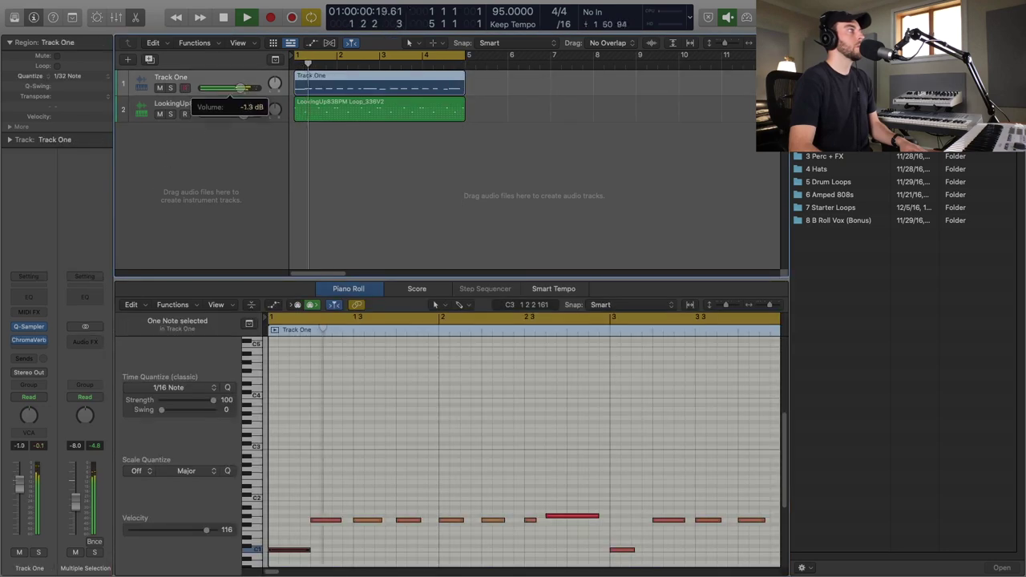
click(178, 105)
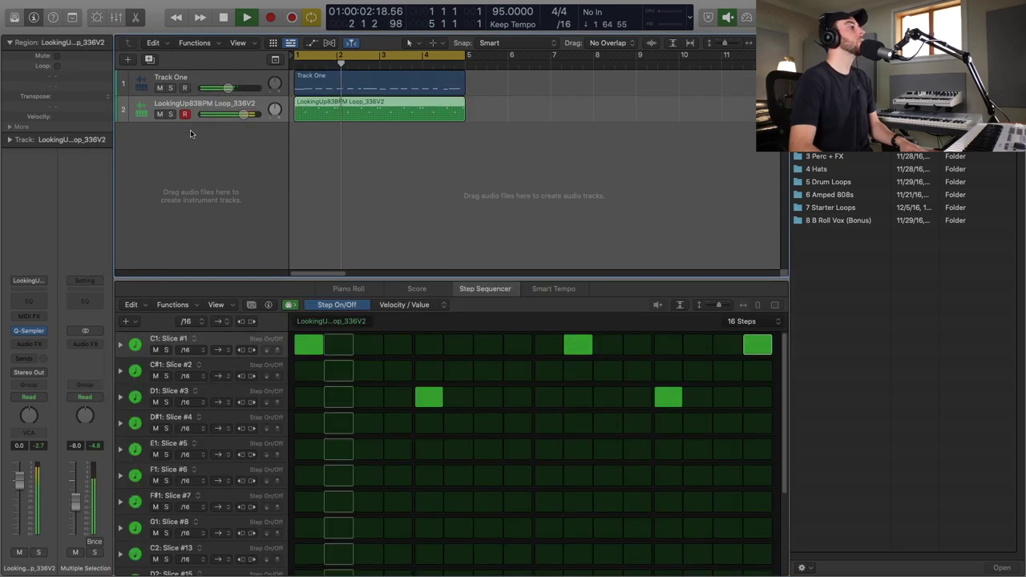
drag(19, 481, 19, 477)
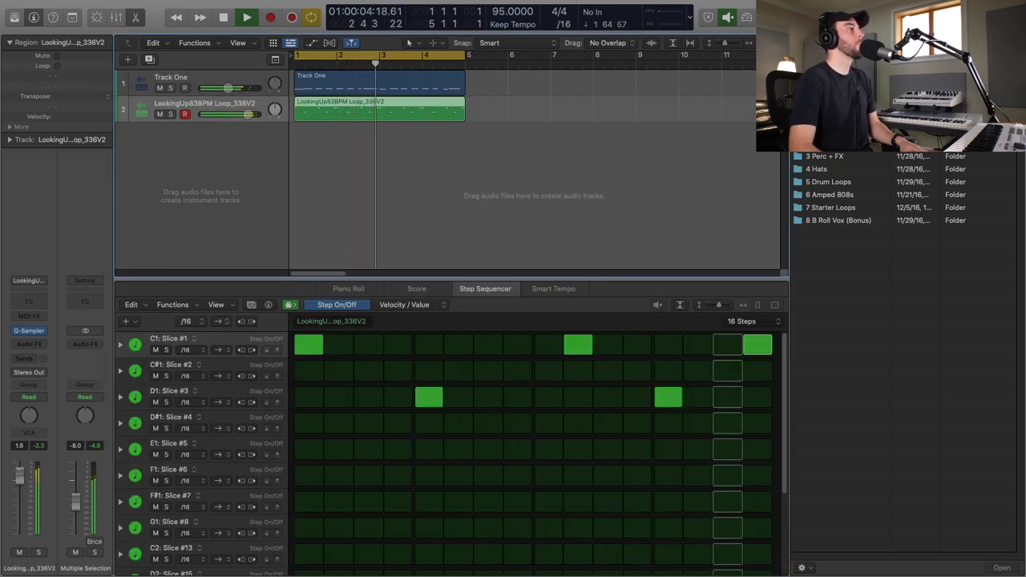
click(225, 85)
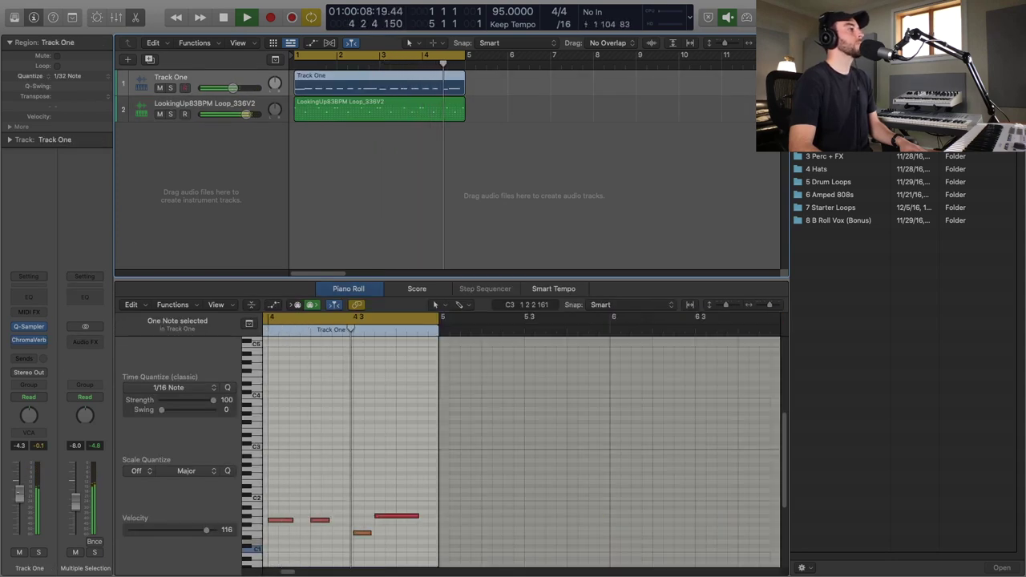
click(204, 105)
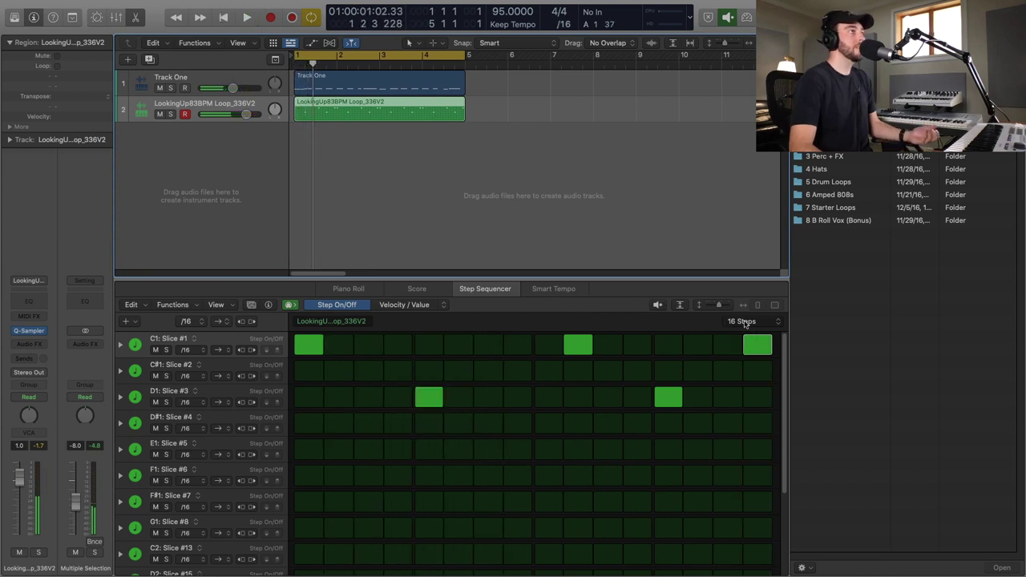
- Extend the pattern to 32 steps and add closing hits on E1: Slice #5
click(745, 321)
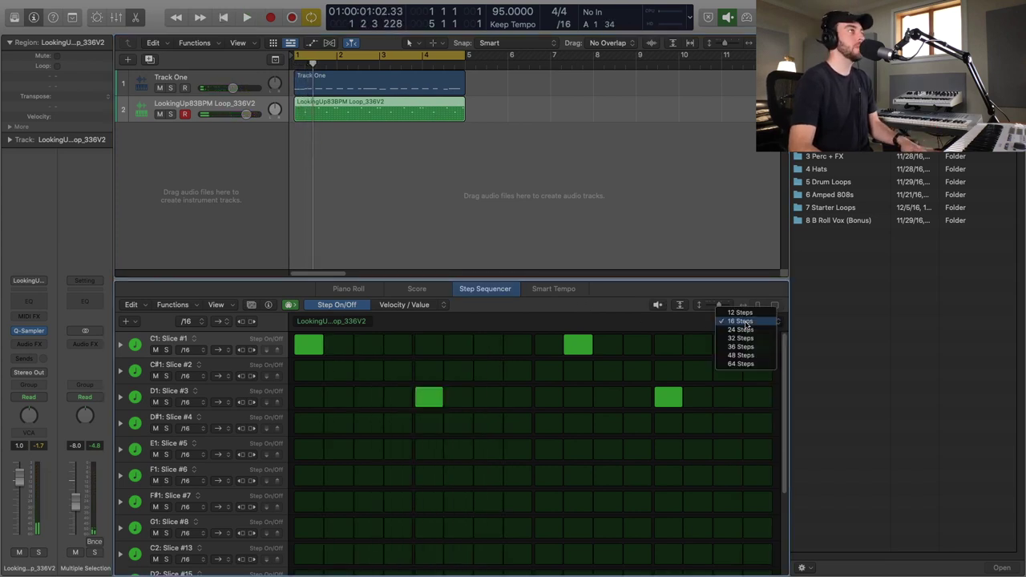
click(745, 344)
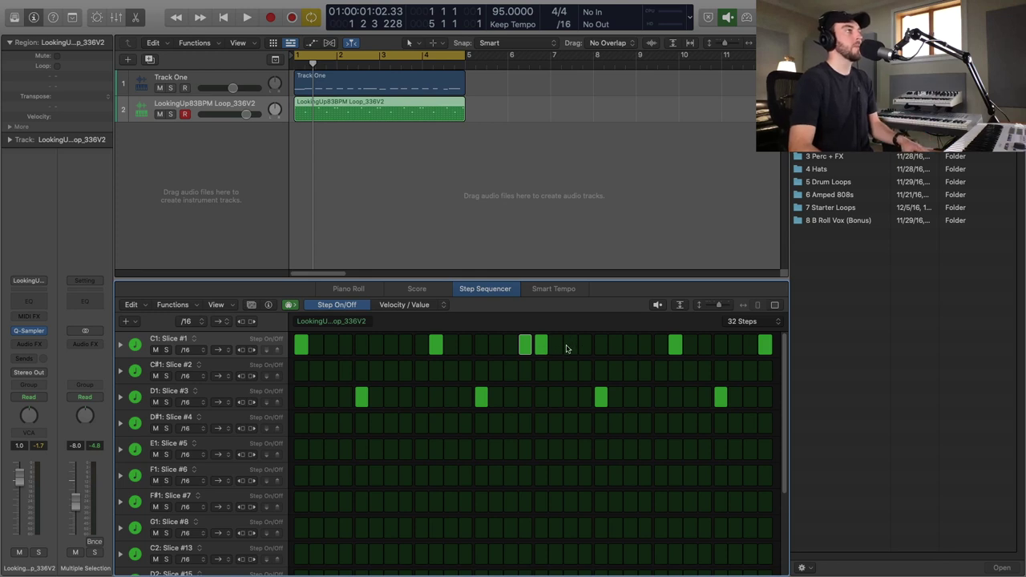
click(748, 422)
click(749, 449)
click(749, 451)
click(764, 451)
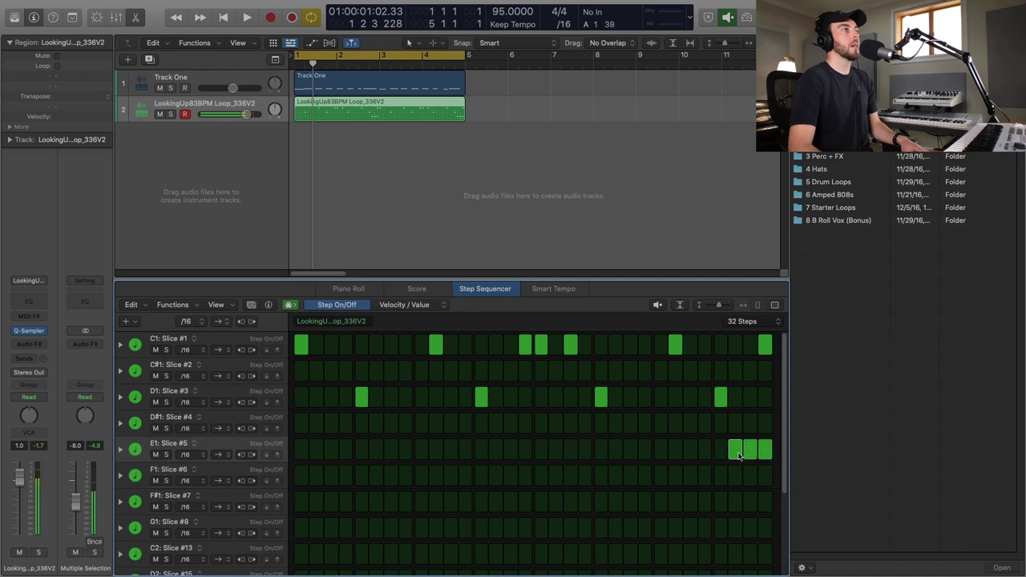
key(space)
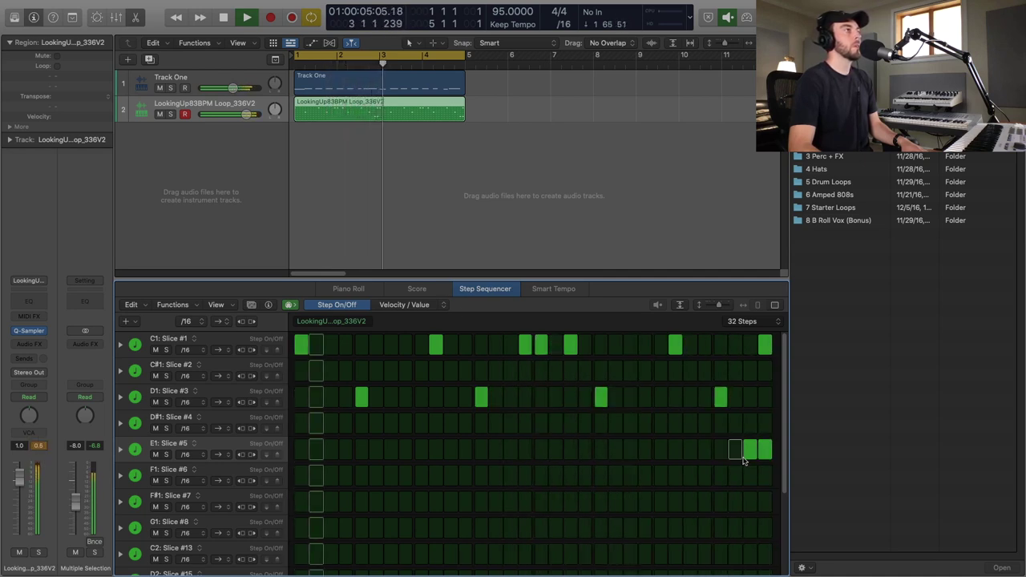
- Add late hits on G#1: Slice #9 and D2: Slice #15, then show step velocities
scroll(336, 476, down, 3)
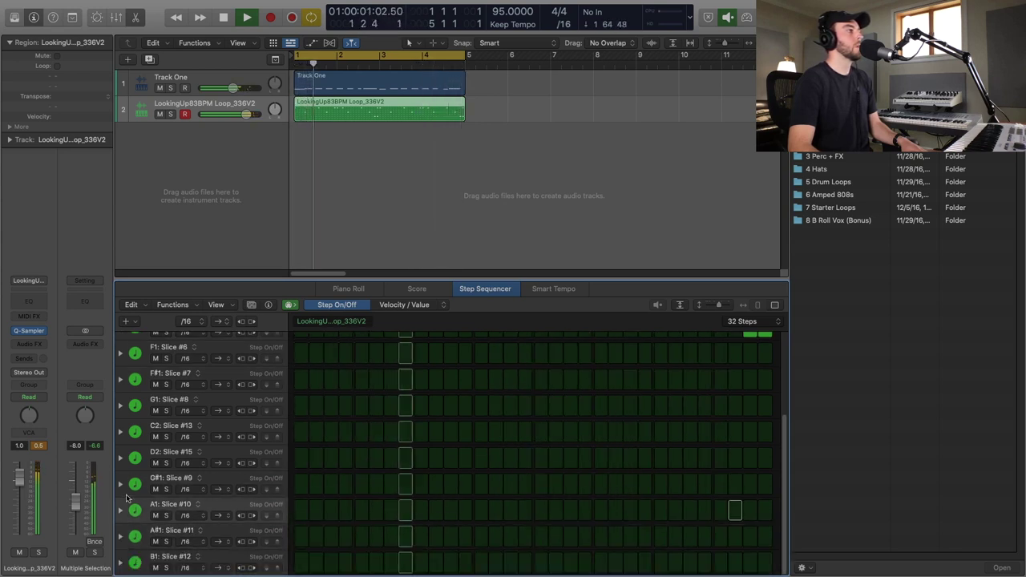
click(451, 484)
click(735, 484)
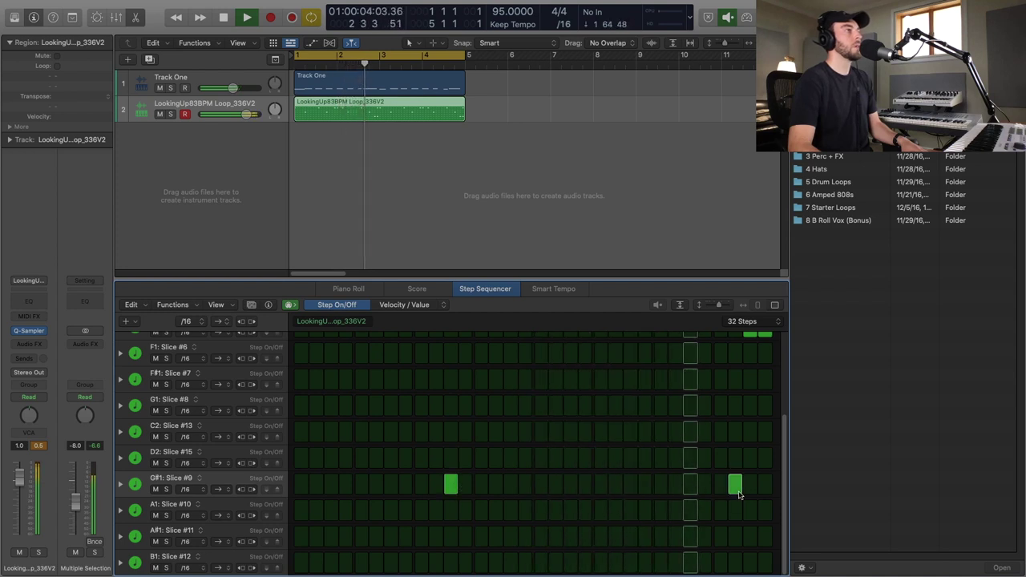
click(675, 458)
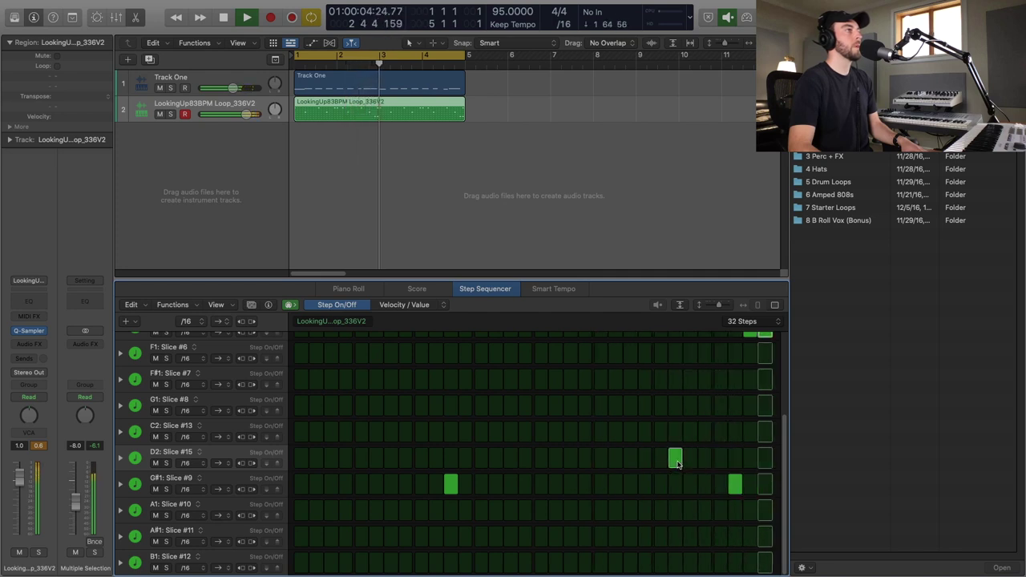
click(676, 458)
click(690, 459)
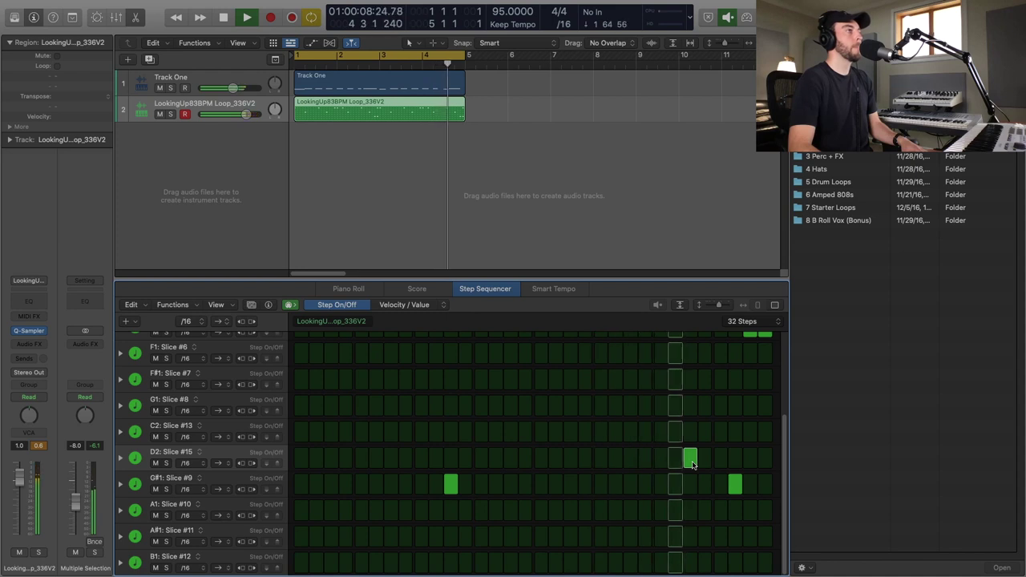
key(space)
scroll(665, 449, up, 4)
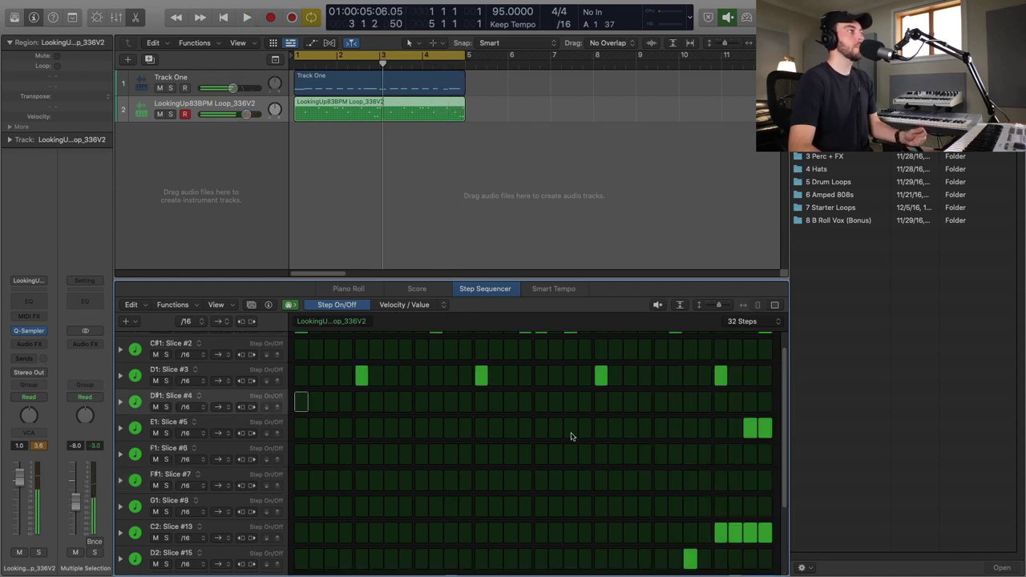
click(154, 424)
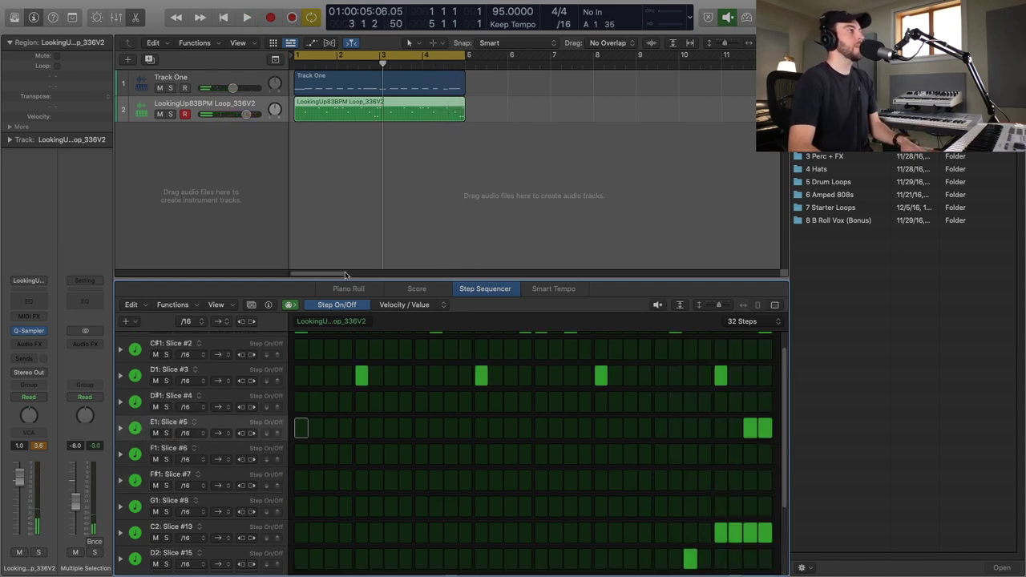
click(408, 304)
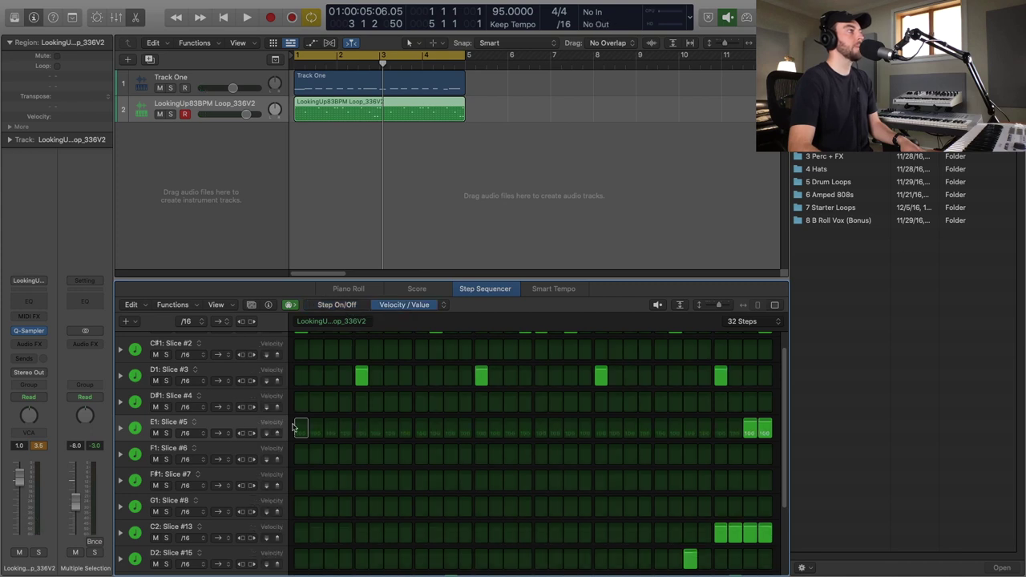
- Ramp the last four C2: Slice #13 velocities to roughly 38, 71, 81 and 99
scroll(713, 537, down, 2)
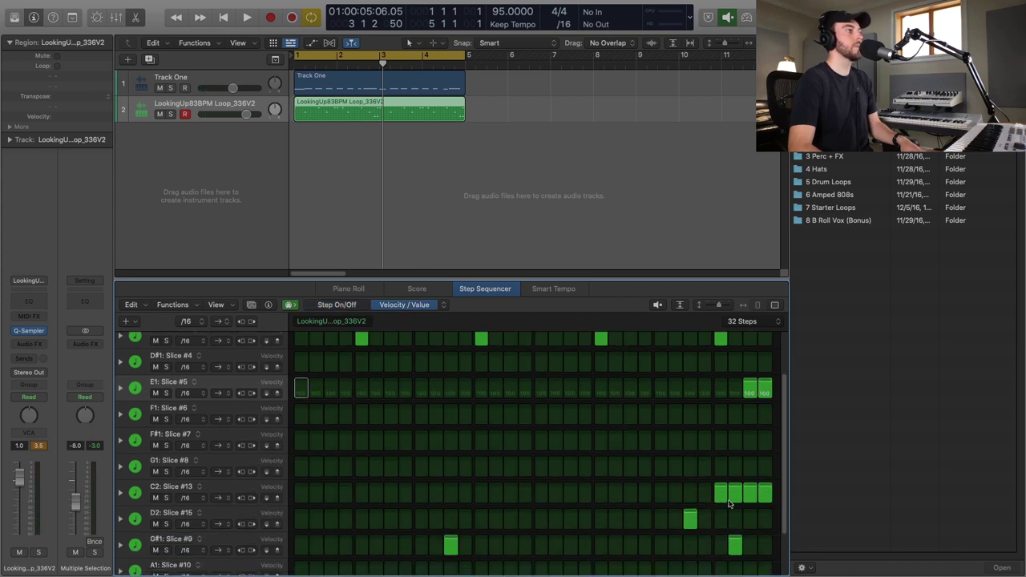
drag(721, 489, 723, 499)
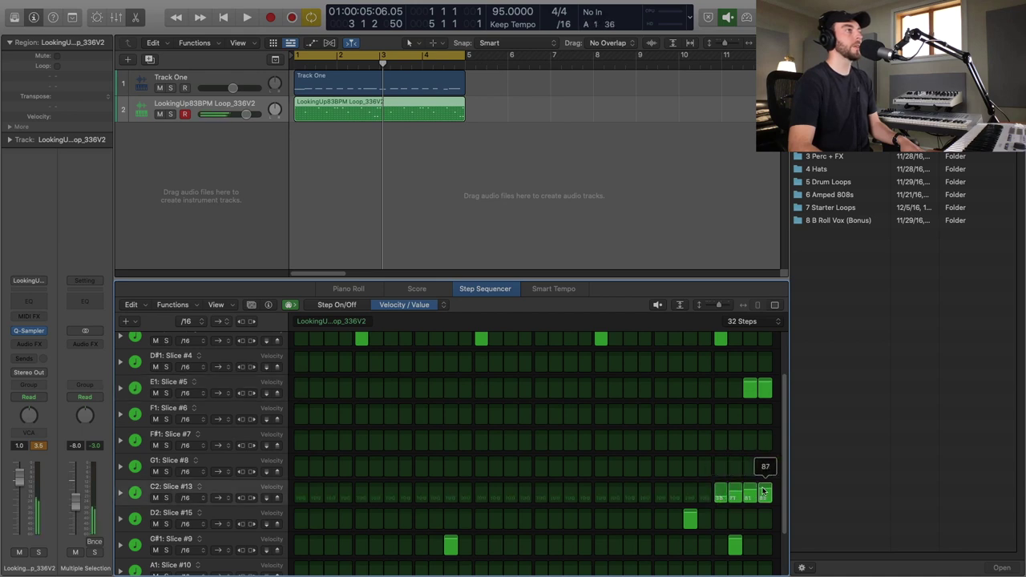
click(444, 306)
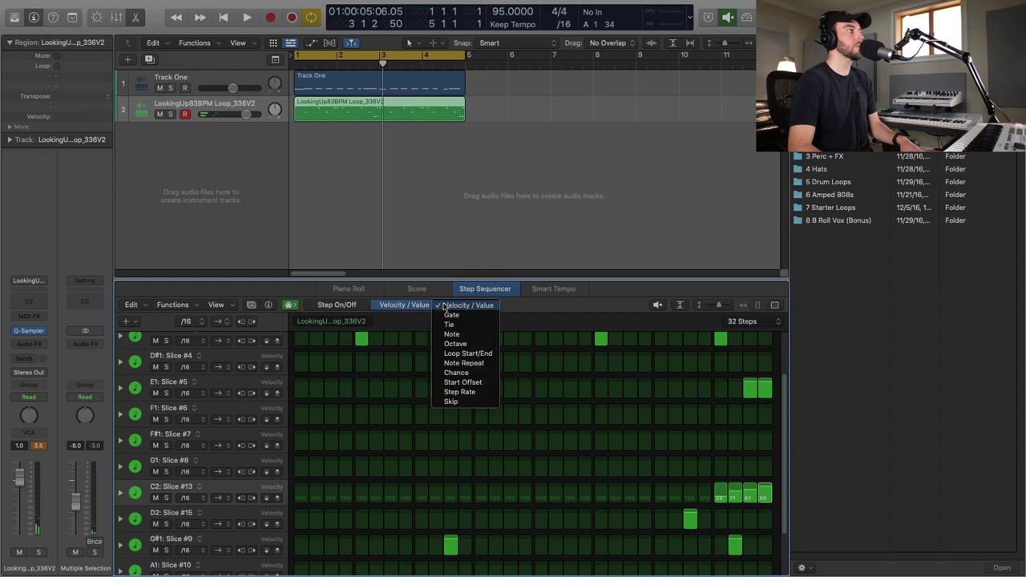
- Give the closing E1: Slice #5 steps note repeats, setting the last two to 2 and 3
click(473, 364)
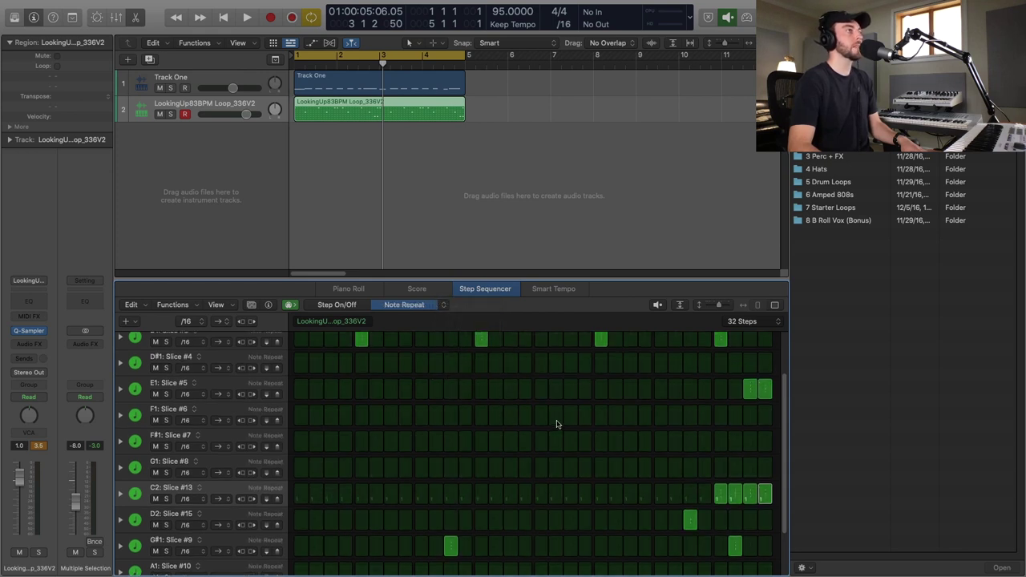
scroll(557, 423, up, 3)
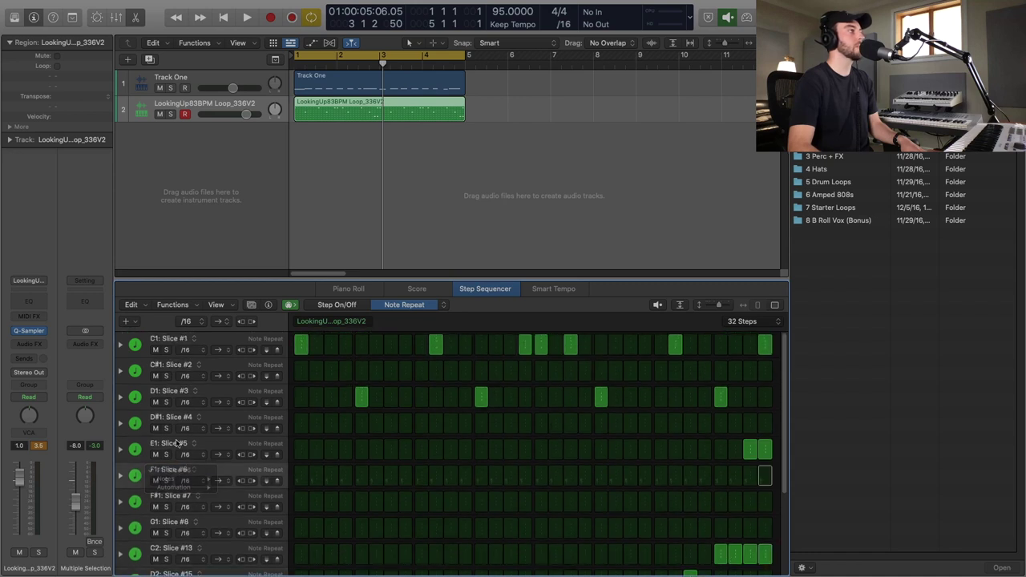
click(129, 453)
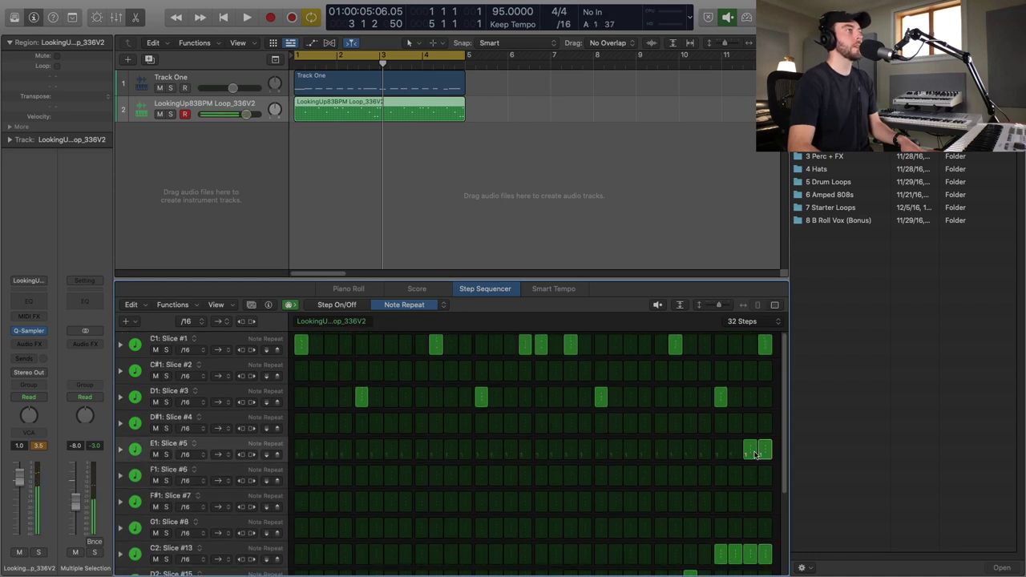
drag(754, 454, 754, 456)
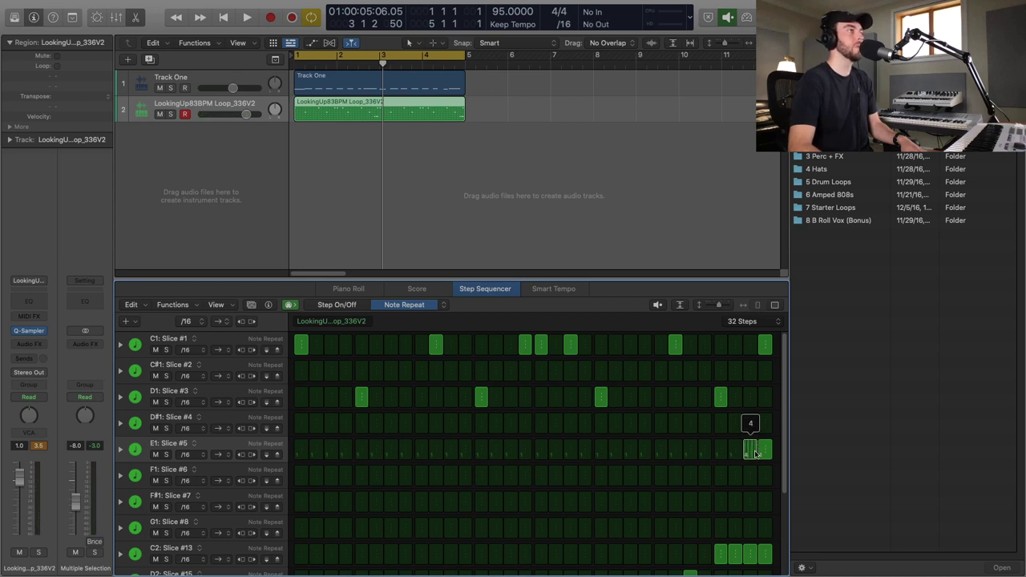
drag(754, 454, 766, 455)
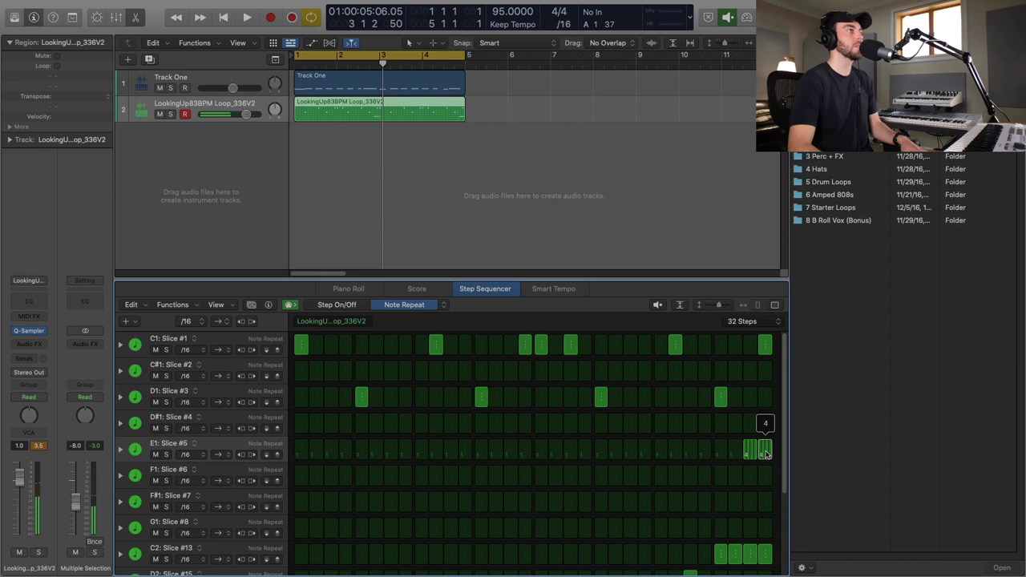
key(space)
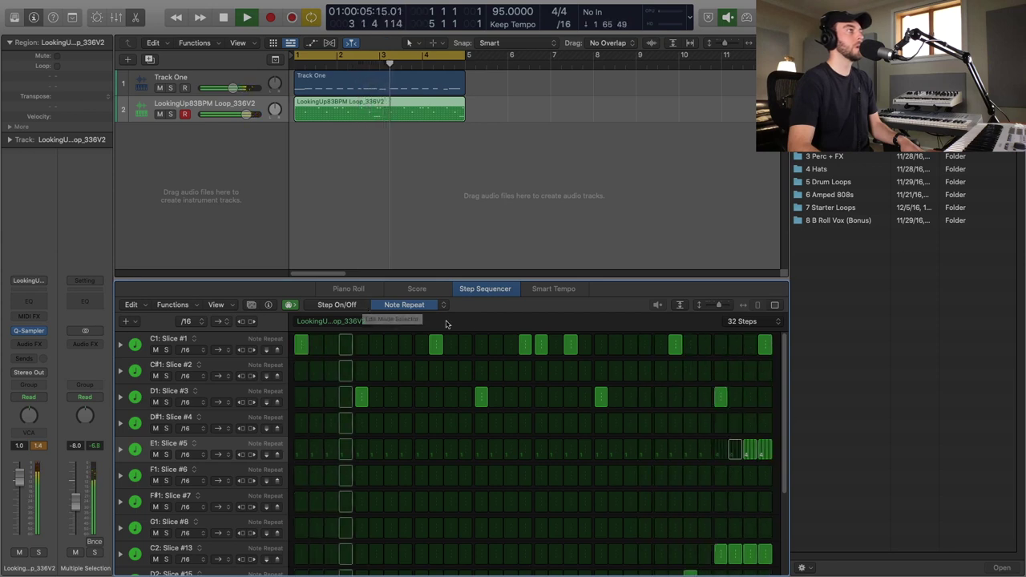
click(750, 452)
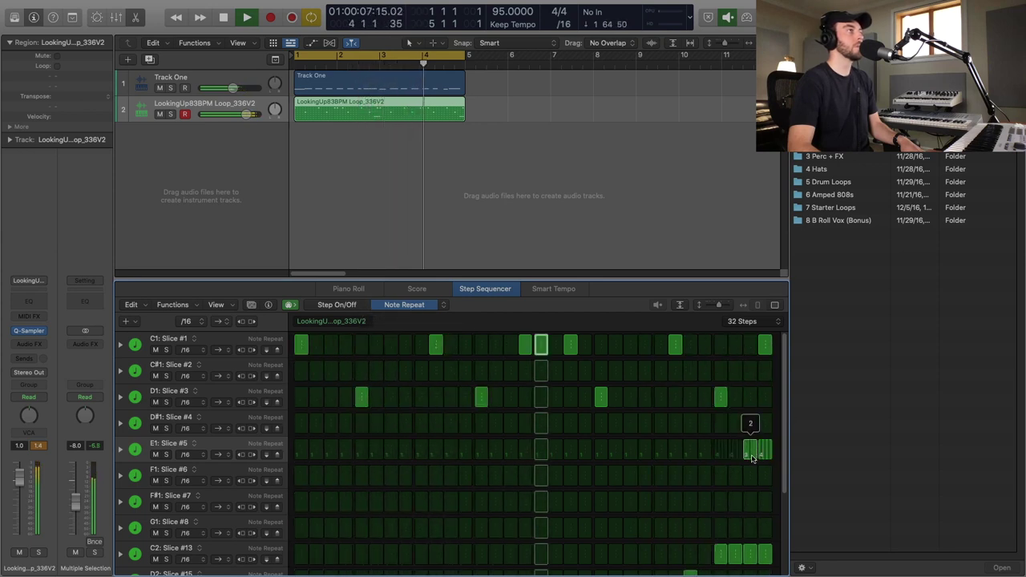
click(768, 455)
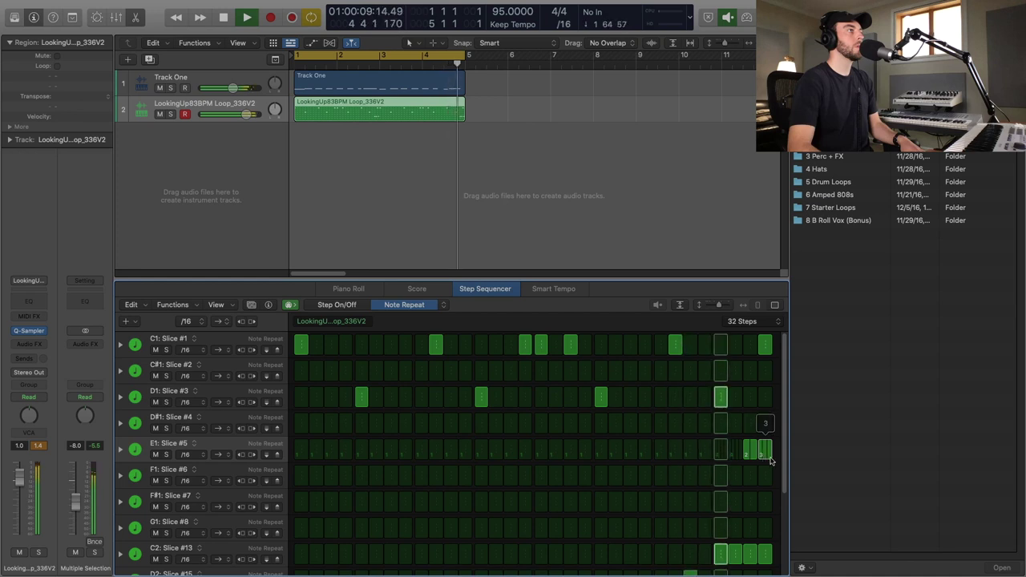
- Ramp up the velocities of the last four E1: Slice #5 steps, lowering them from 100
click(413, 305)
click(449, 251)
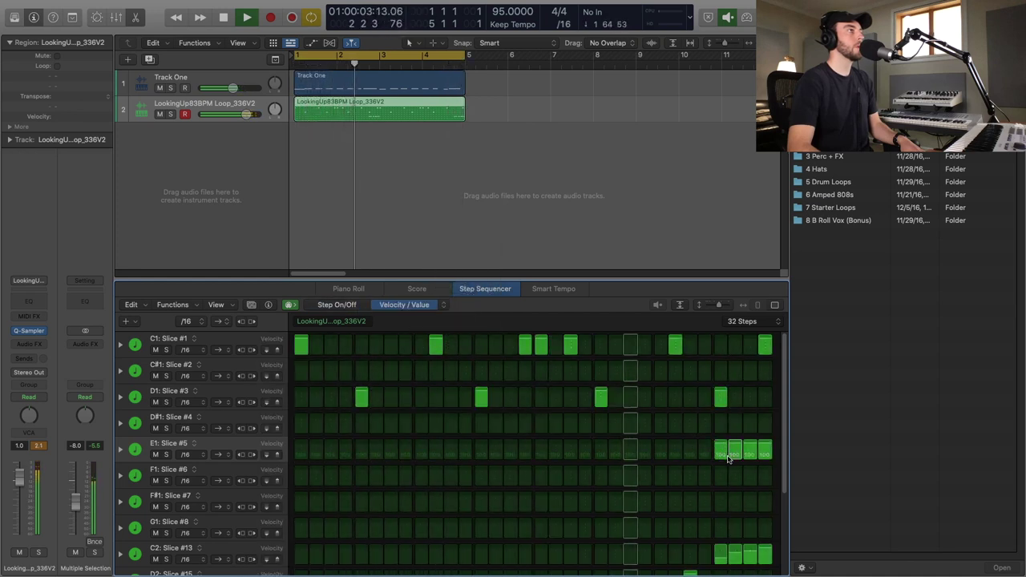
mouse_move(727, 459)
mouse_down()
mouse_move(762, 449)
mouse_move(722, 458)
mouse_move(750, 458)
mouse_up()
click(383, 307)
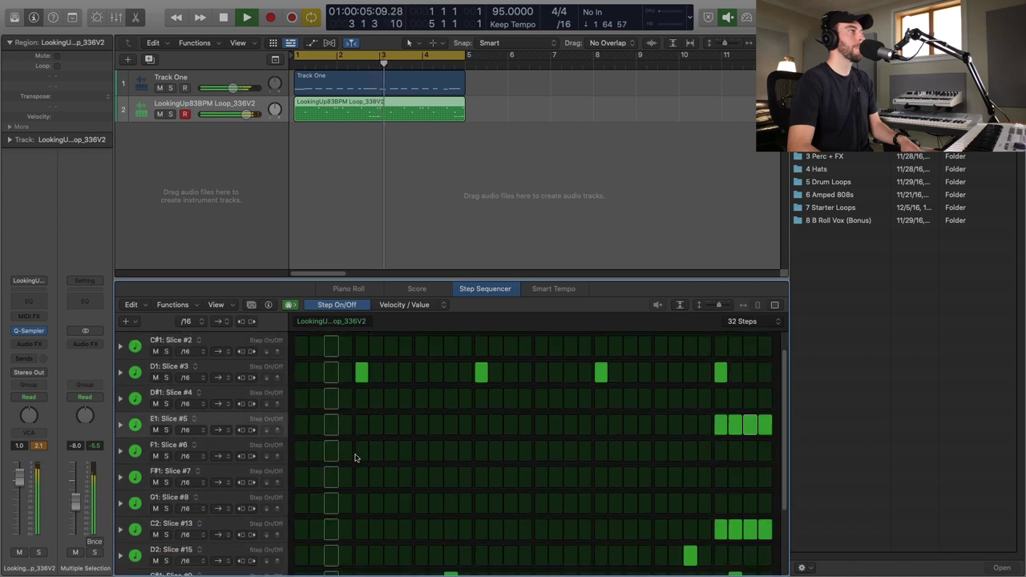
key(space)
click(404, 305)
- Add another late G#1: Slice #9 hit to the pattern
click(443, 305)
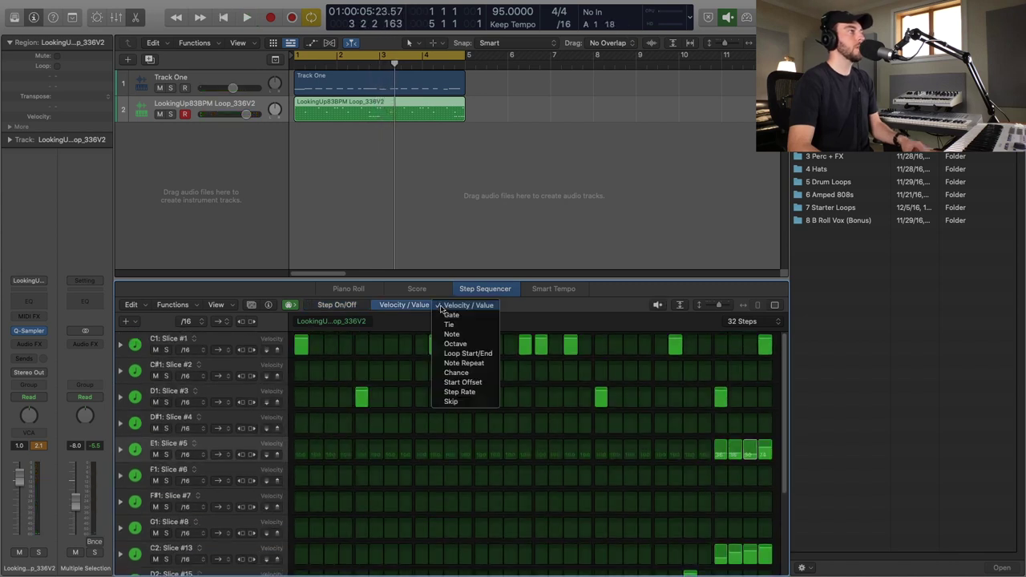
click(456, 373)
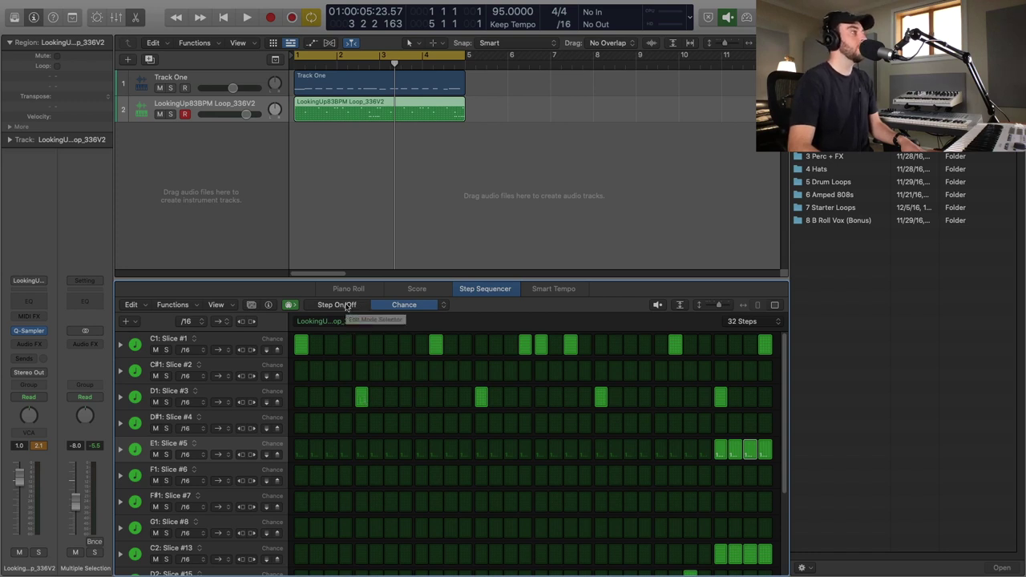
click(346, 306)
scroll(131, 453, down, 5)
key(space)
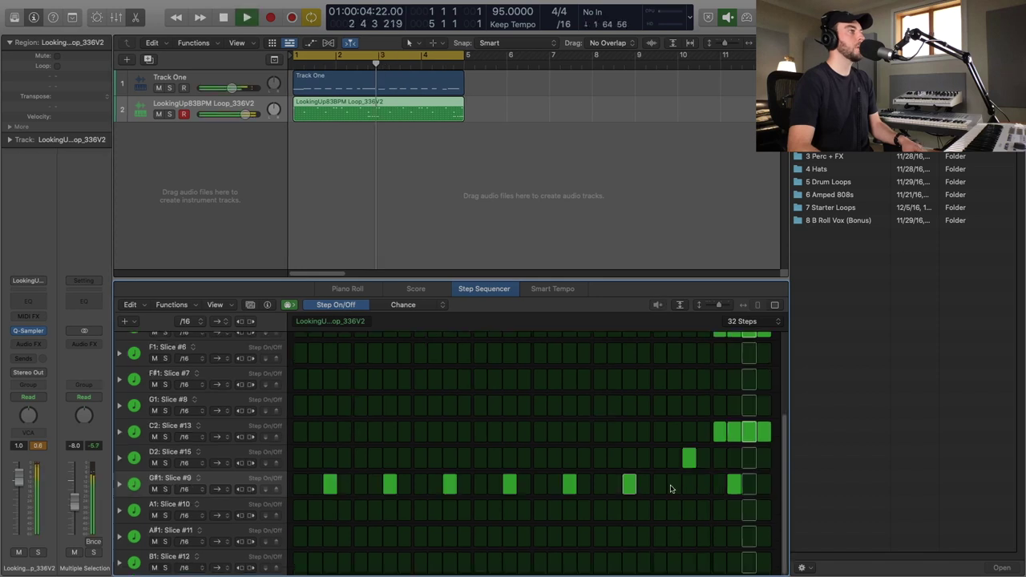
click(689, 484)
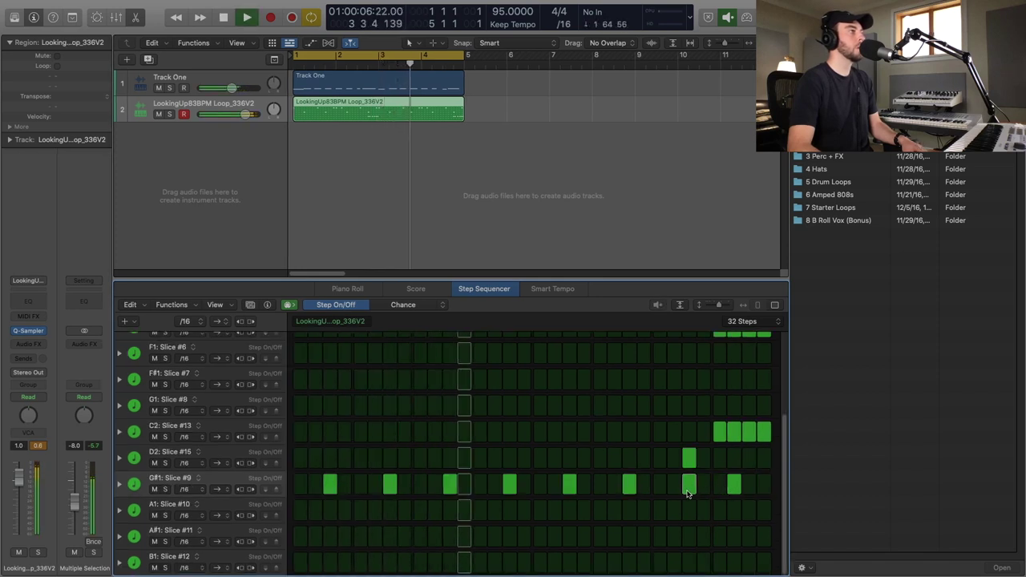
key(space)
- Lower the Chance of three G#1: Slice #9 hits to about 30–60% and audition them
click(416, 308)
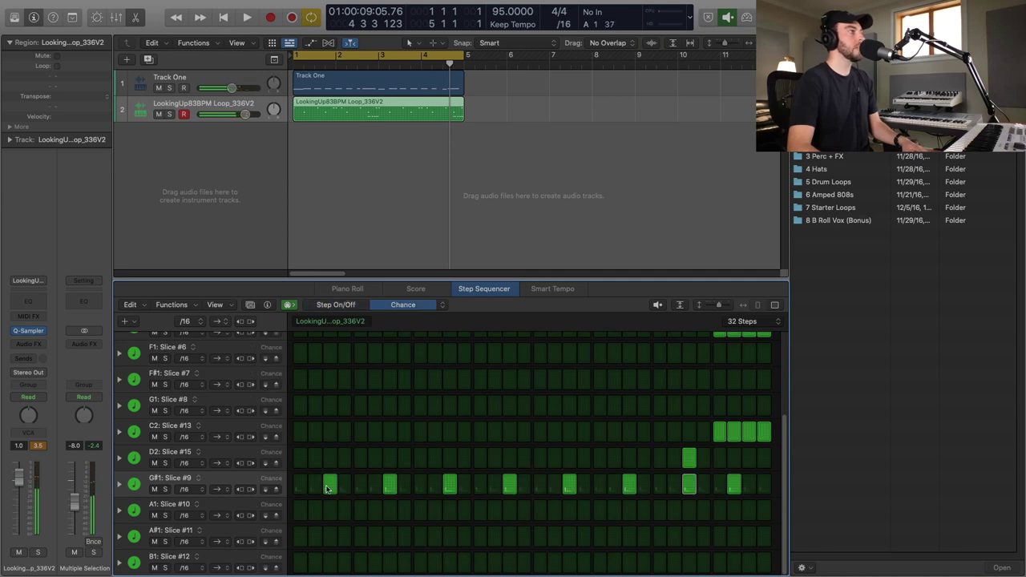
drag(327, 488, 328, 491)
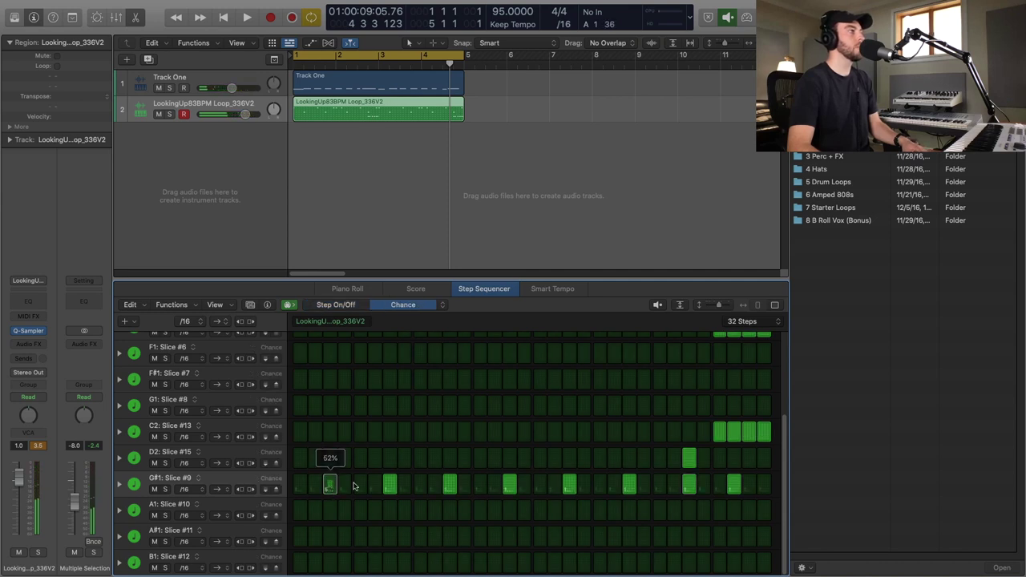
drag(389, 479, 629, 481)
drag(694, 488, 732, 490)
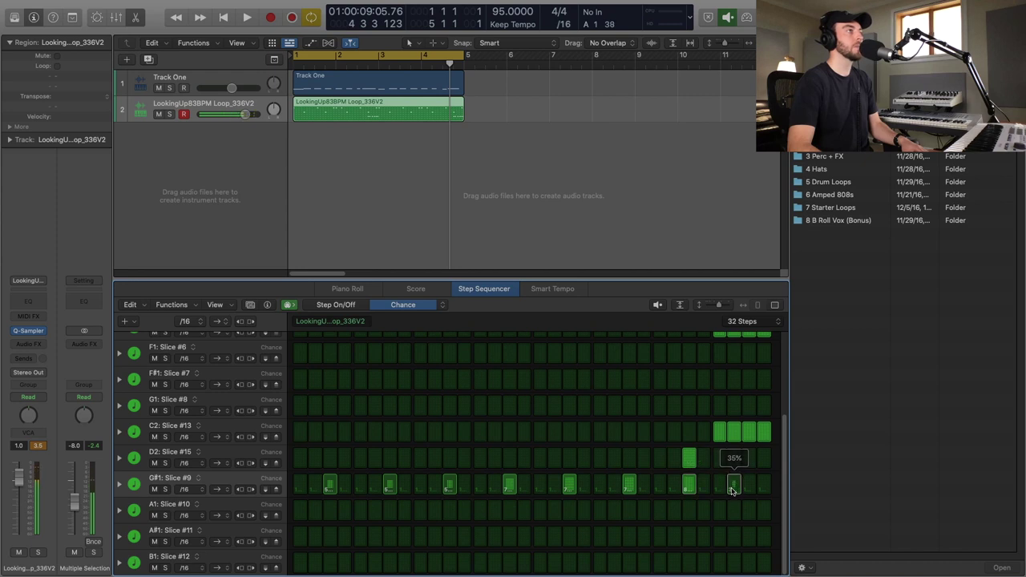
key(space)
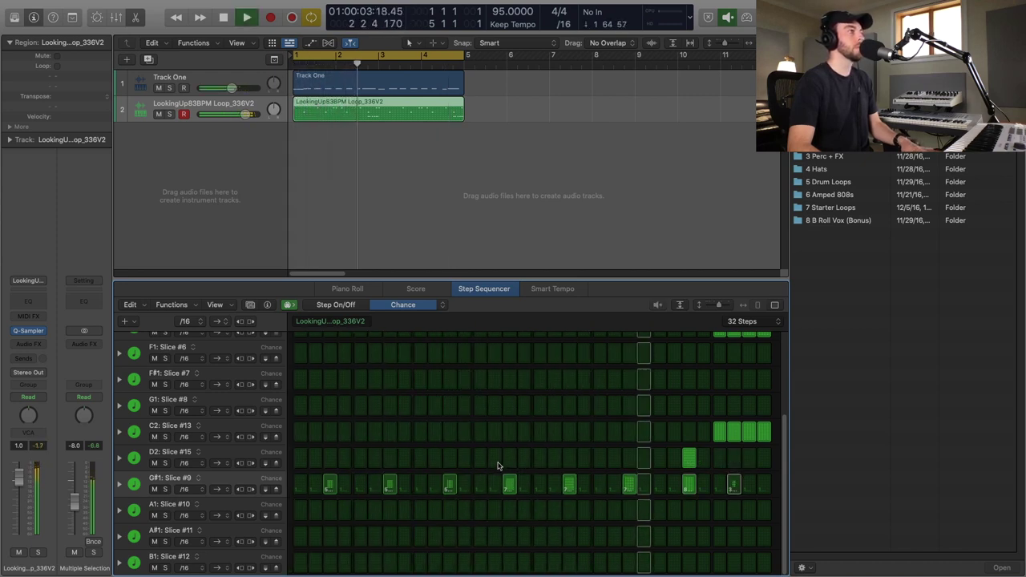
scroll(497, 466, up, 3)
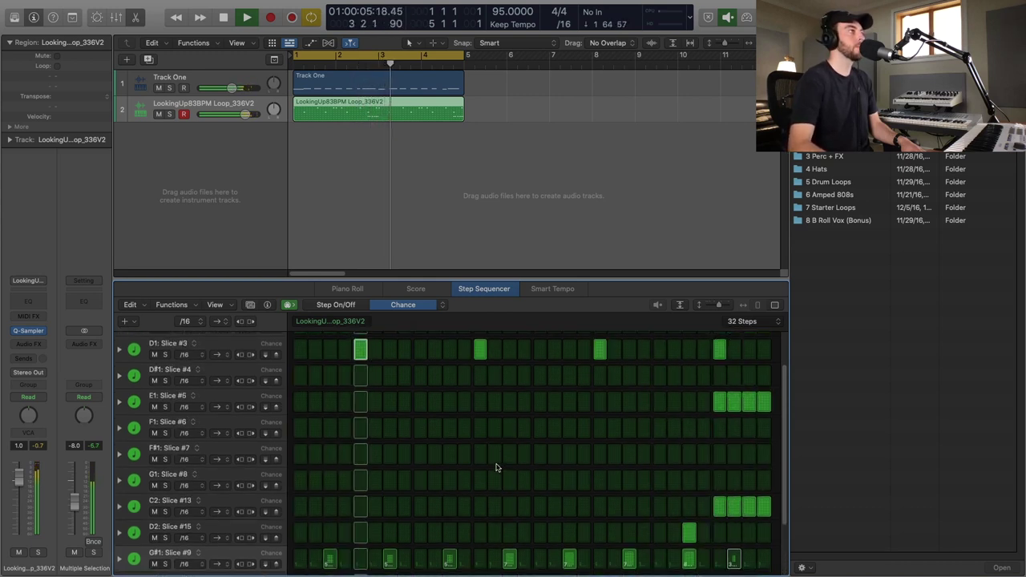
scroll(361, 469, up, 2)
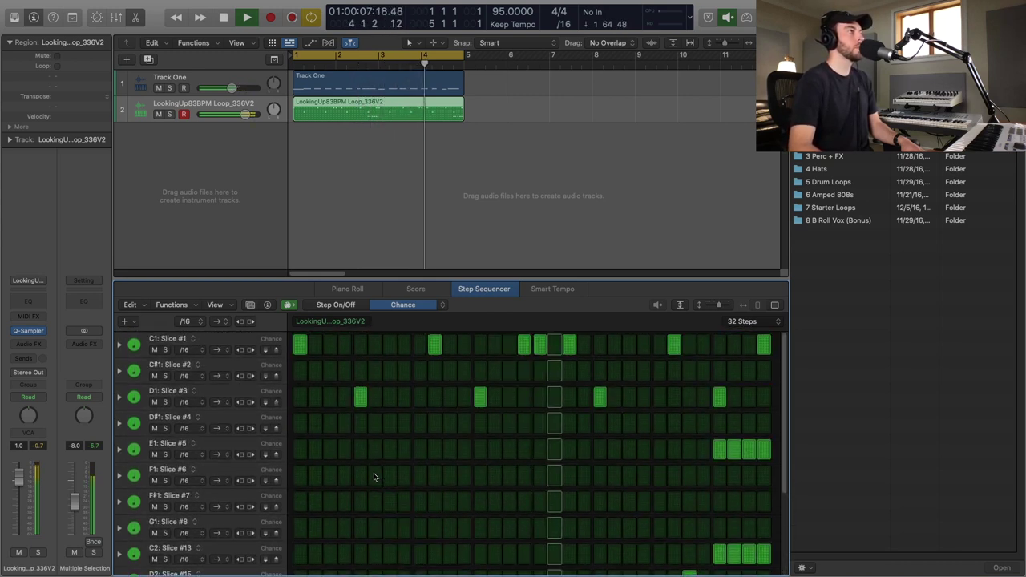
scroll(395, 488, down, 1)
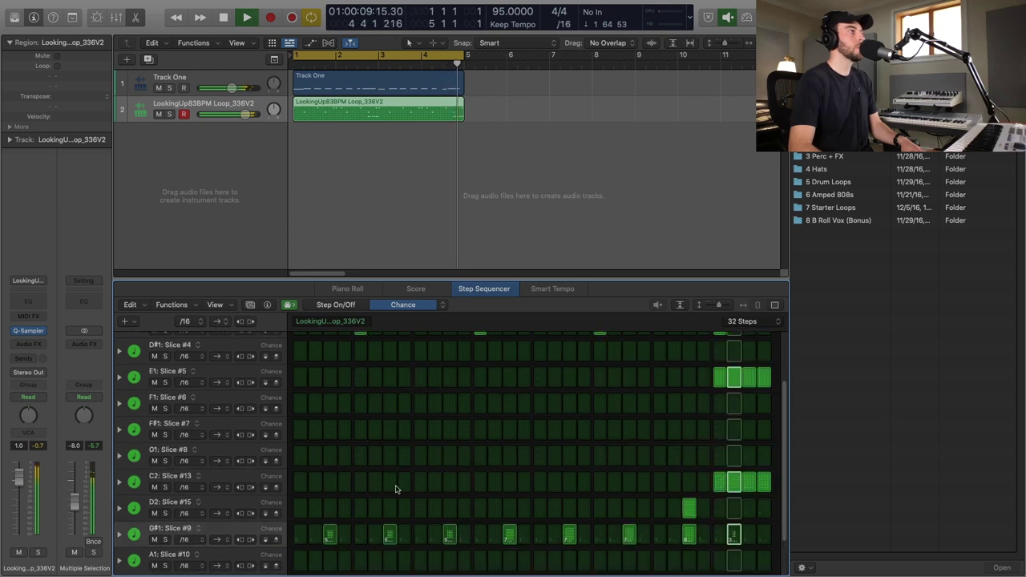
scroll(395, 489, up, 1)
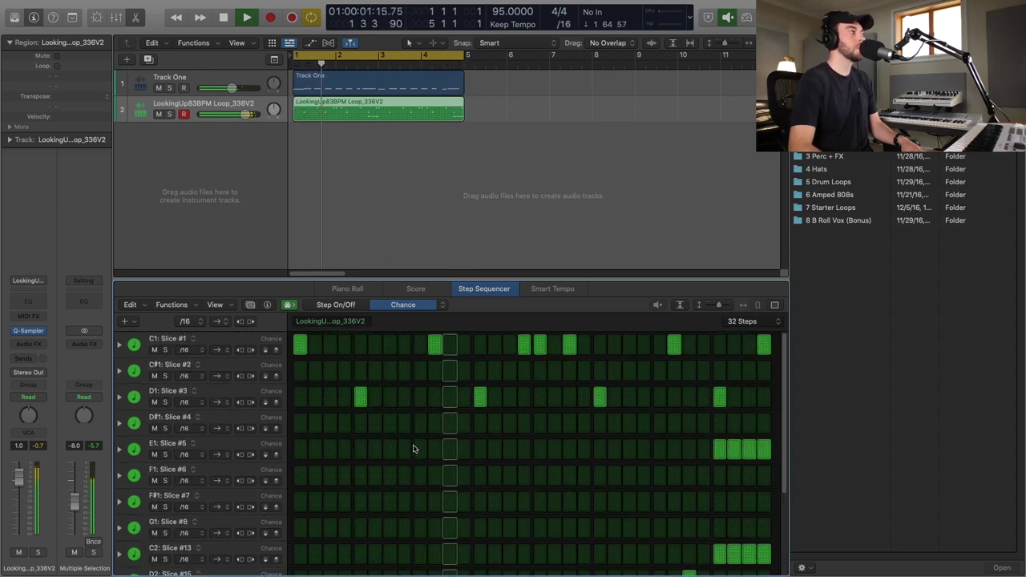
key(space)
click(441, 305)
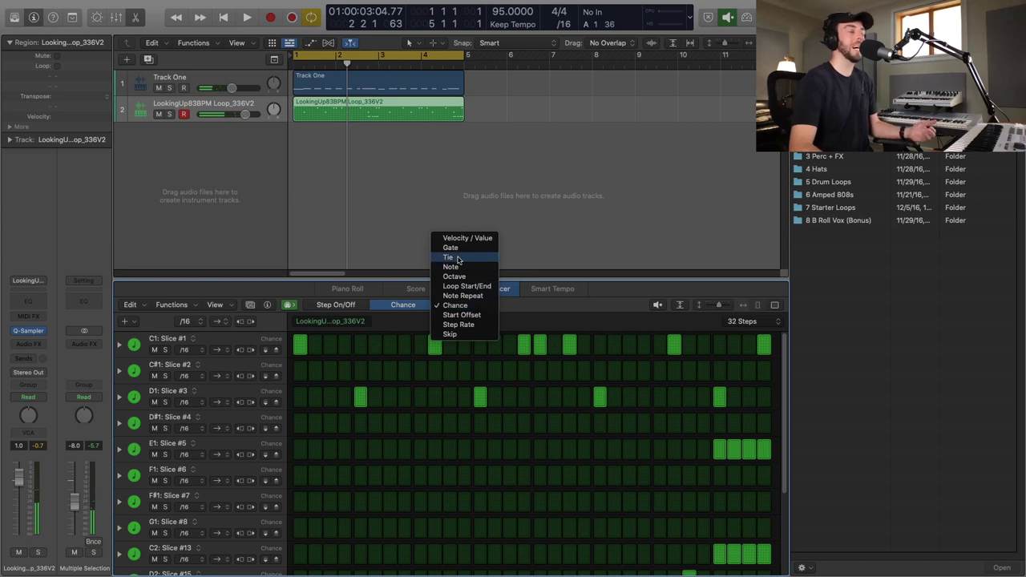
- Switch the step edit mode to Ties, then back to Velocity
click(317, 371)
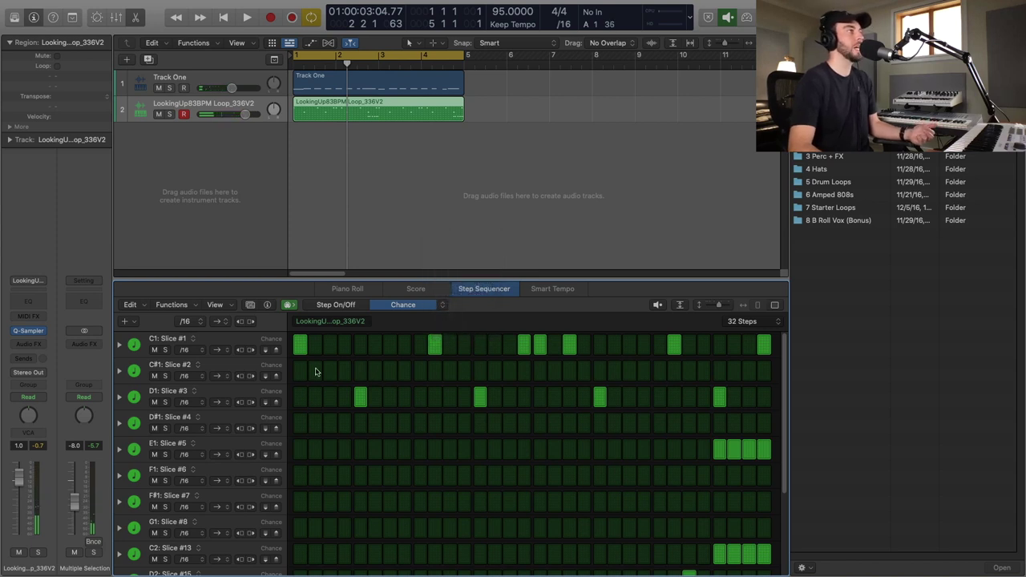
click(441, 305)
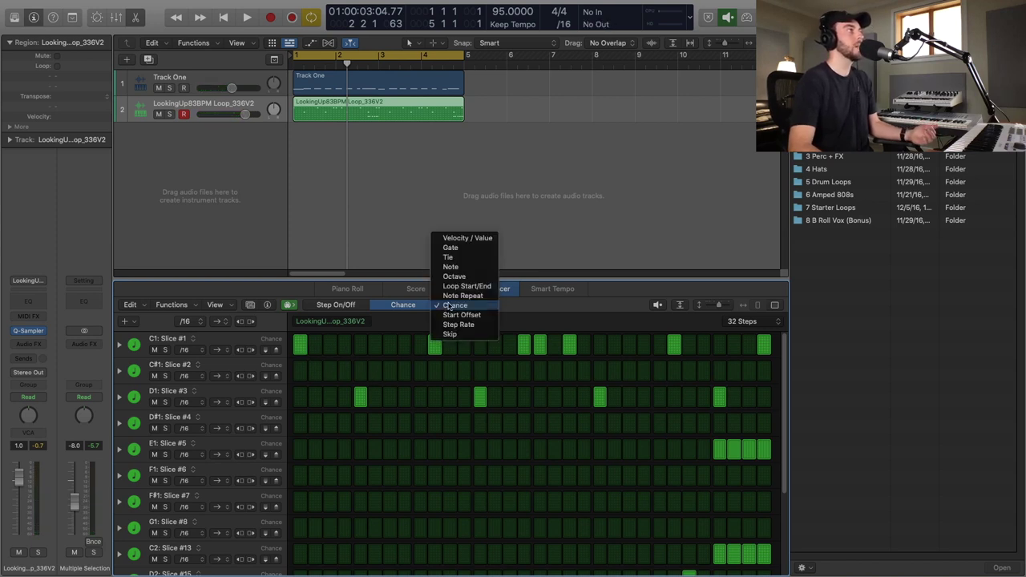
click(448, 259)
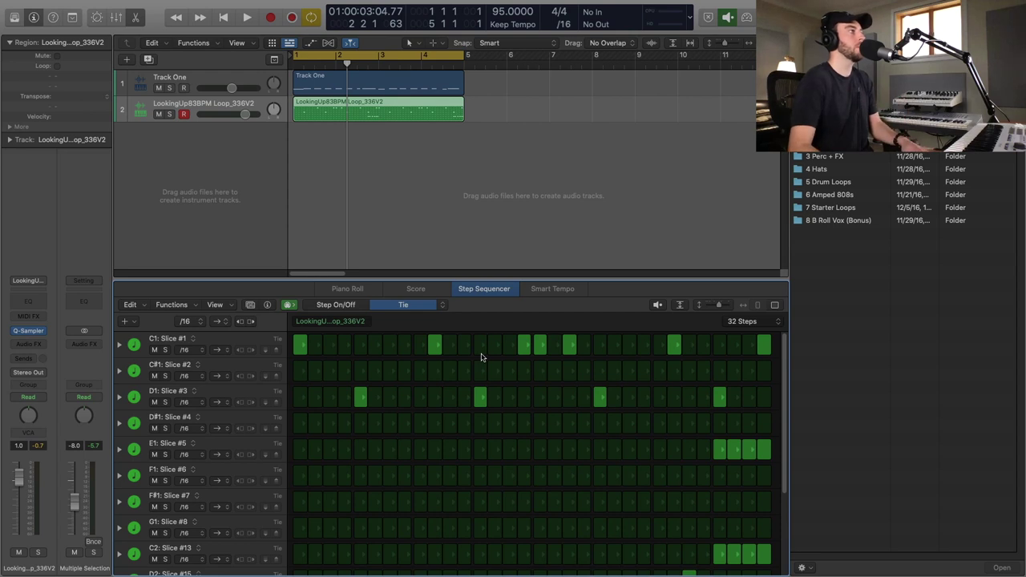
click(444, 306)
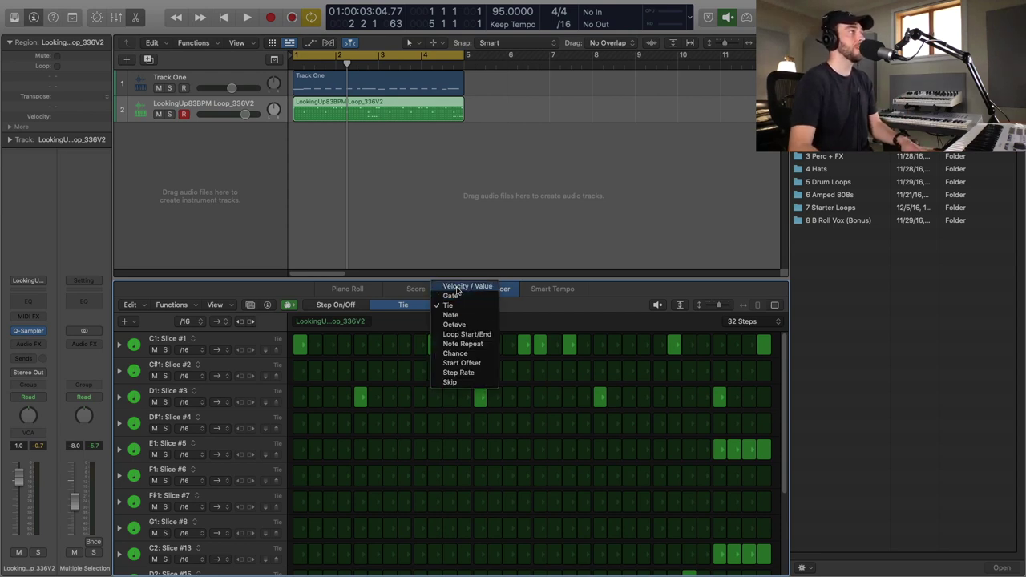
click(465, 286)
scroll(424, 453, down, 5)
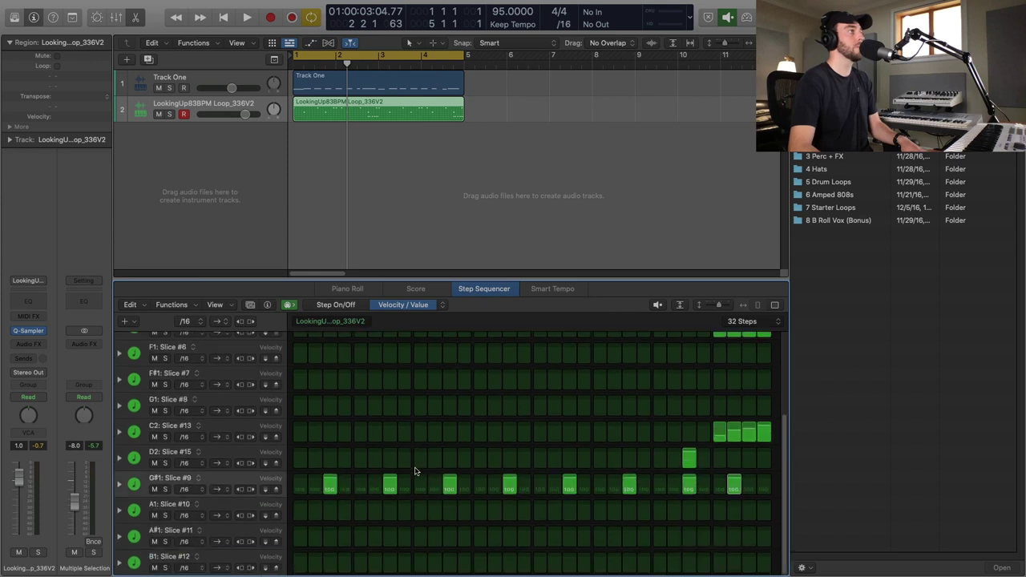
- Set the D2: Slice #15 row's step rate to 16T
click(189, 463)
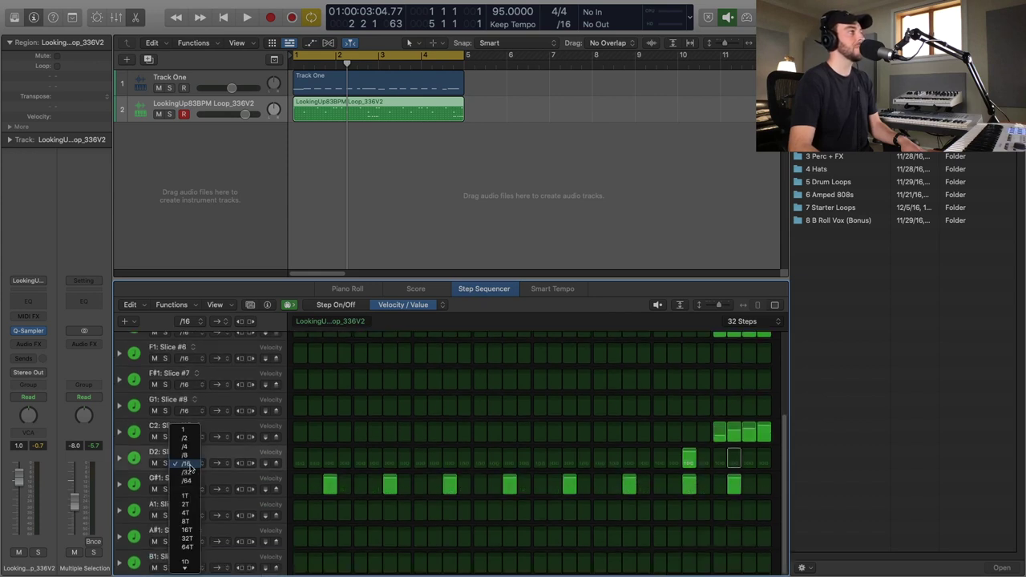
click(192, 535)
click(183, 454)
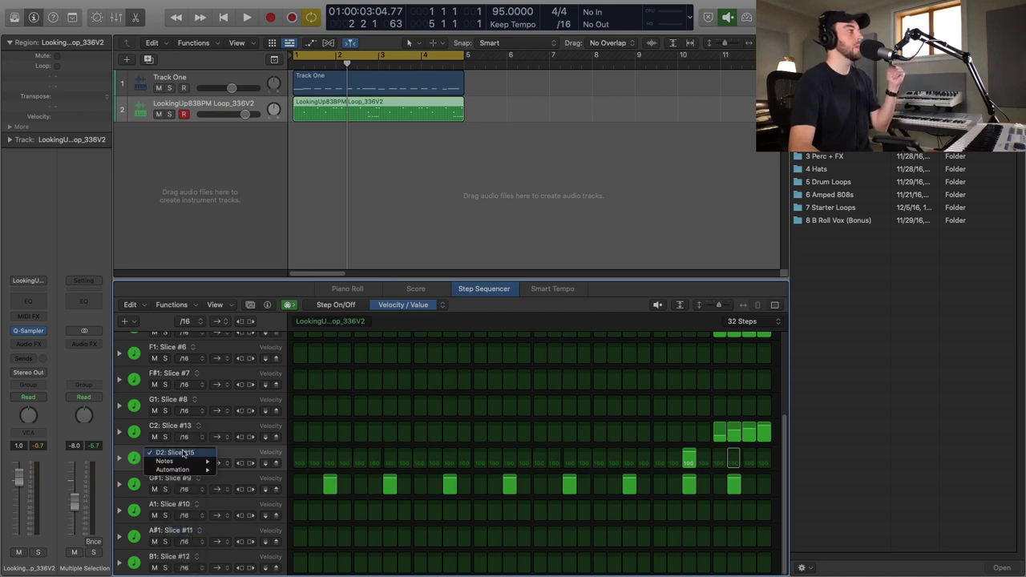
click(183, 453)
click(192, 463)
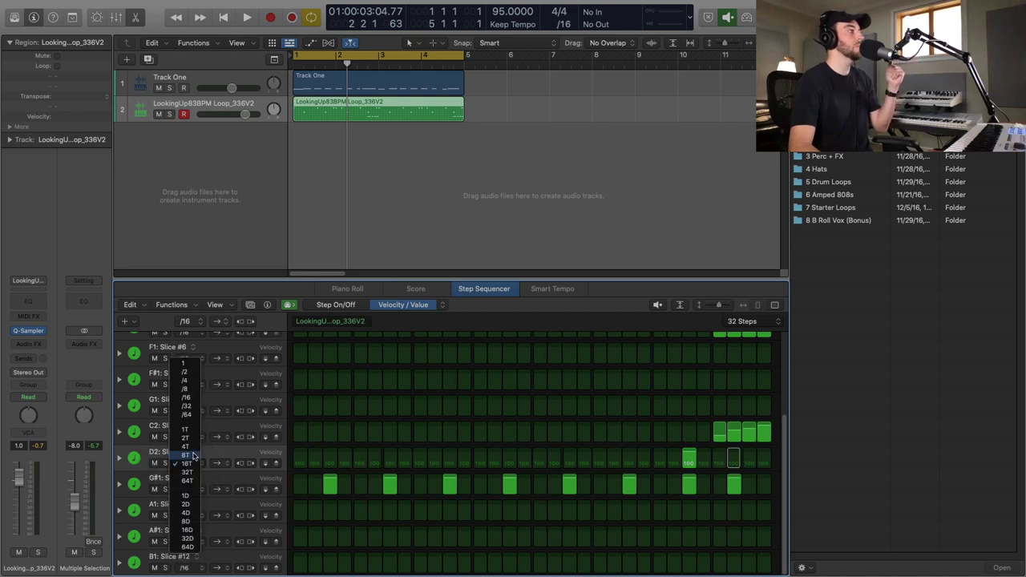
click(192, 405)
scroll(569, 423, up, 5)
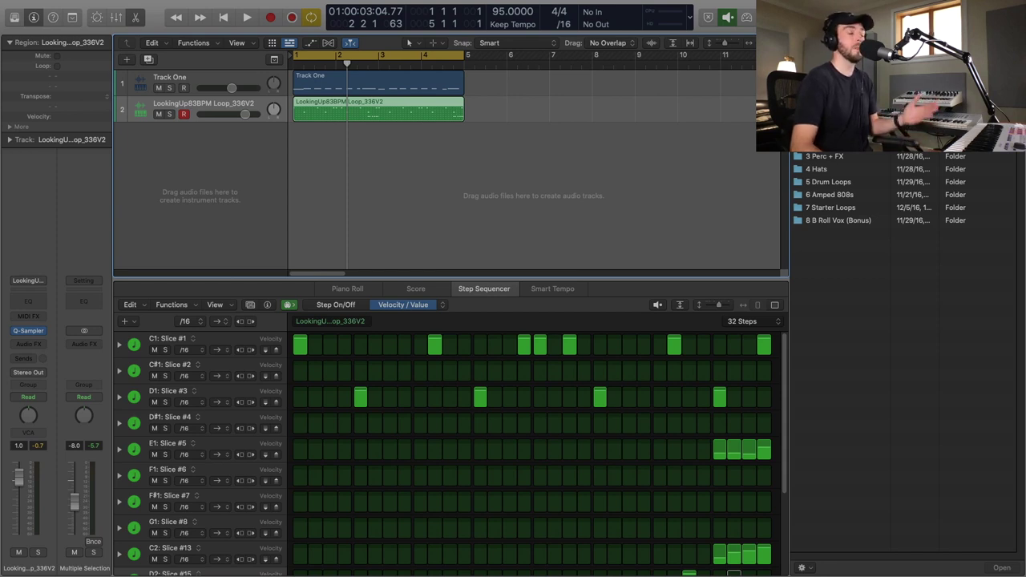
- Add SOUTHSIDE_808_punch_F as a Quick Sampler track at -2.2 dB, with Glide and Mono polyphony
drag(825, 169, 239, 156)
drag(517, 142, 457, 134)
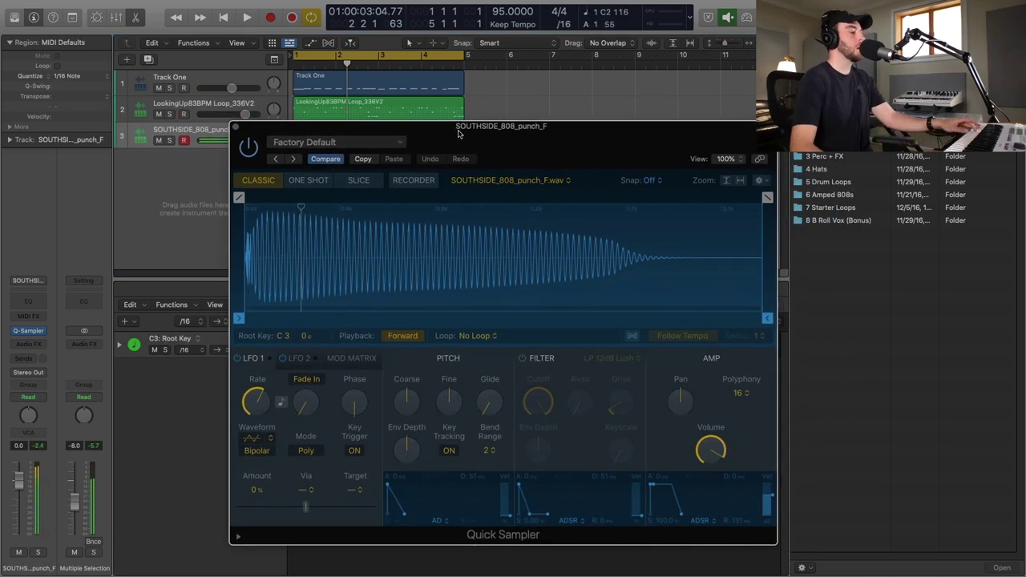
drag(18, 479, 17, 500)
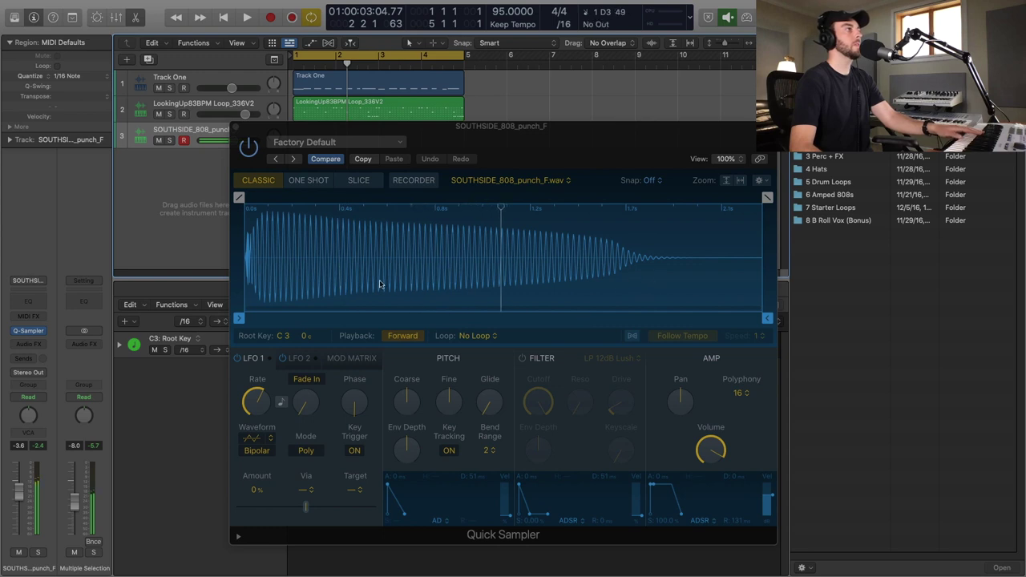
click(488, 405)
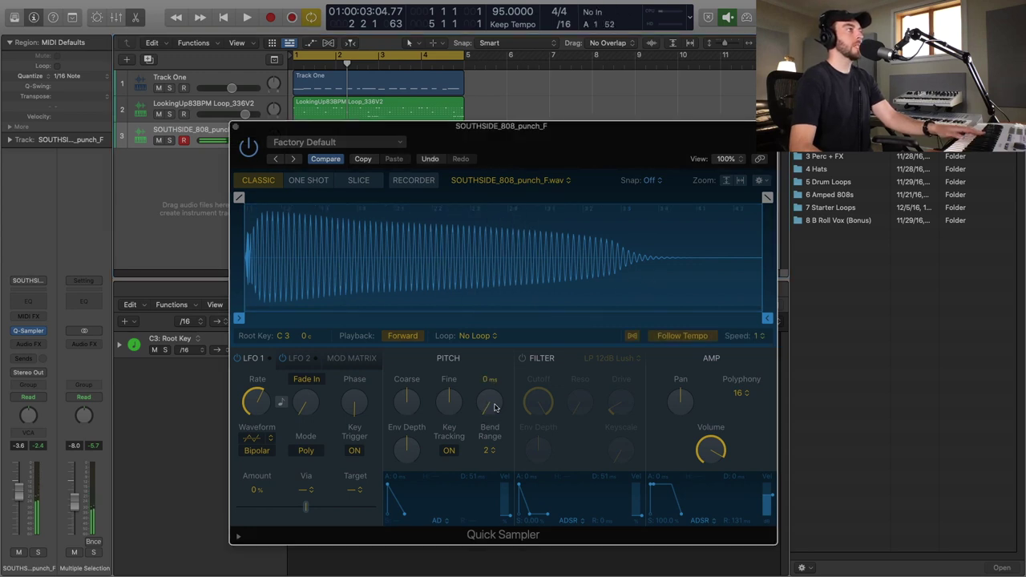
drag(494, 360, 499, 402)
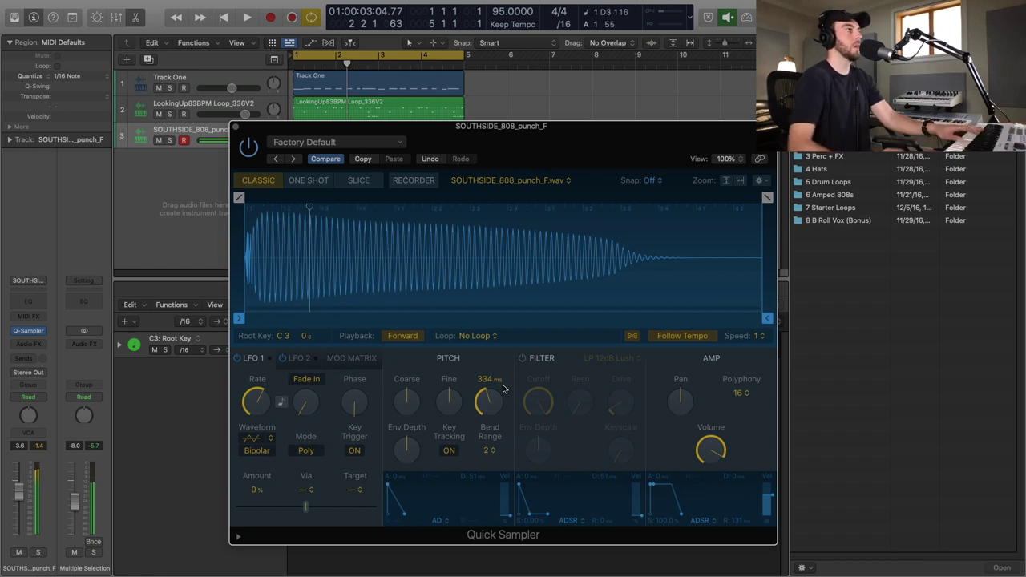
click(740, 394)
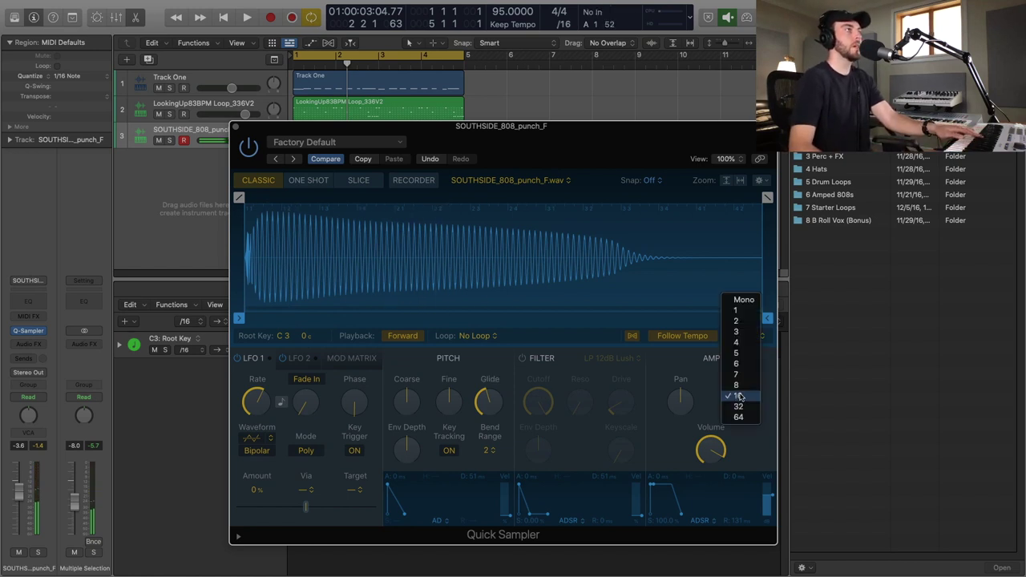
click(753, 301)
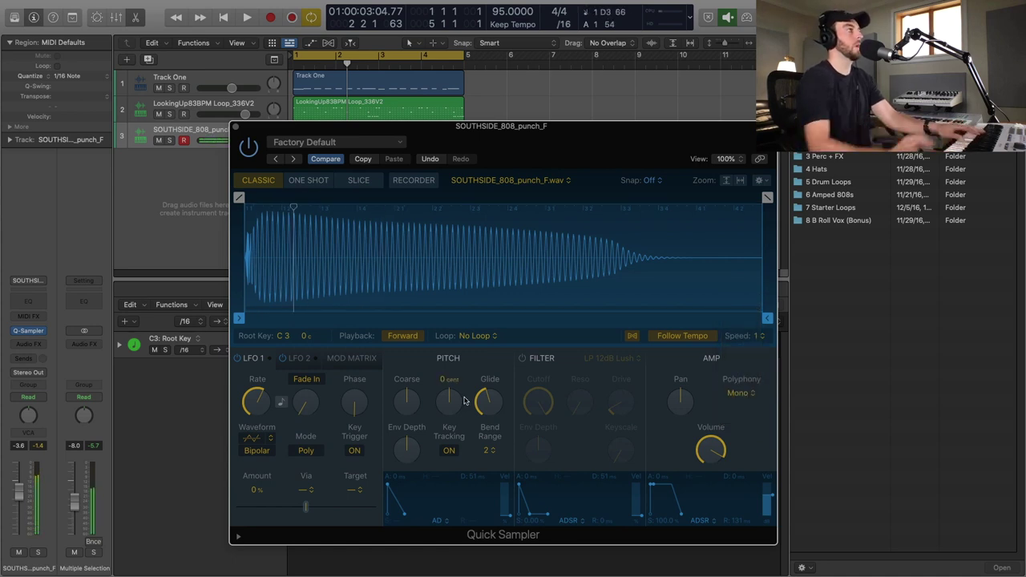
click(235, 127)
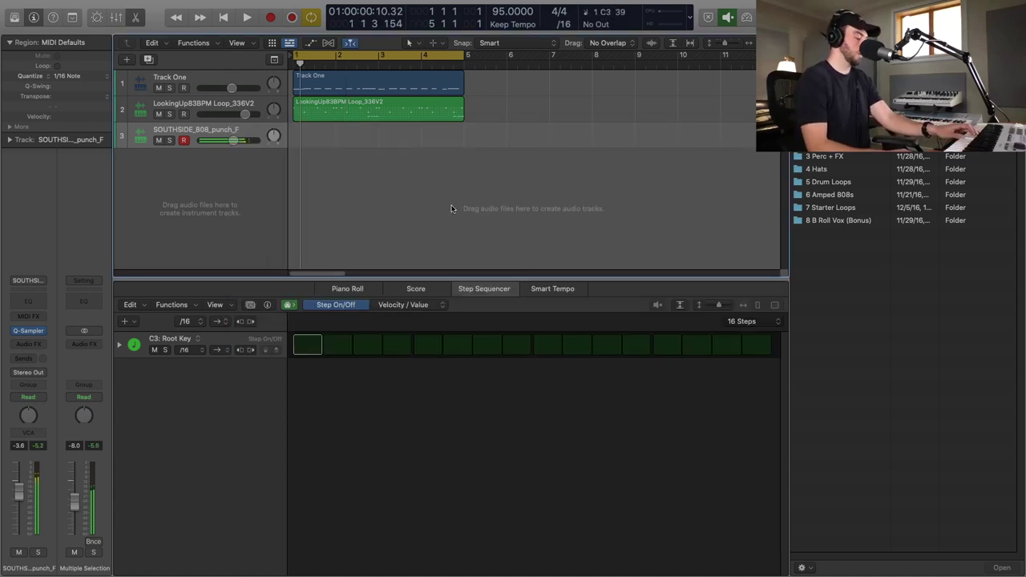
- Record a four-bar 808 part, then bring in Live Hats_82BPM_336 as a new track
key(r)
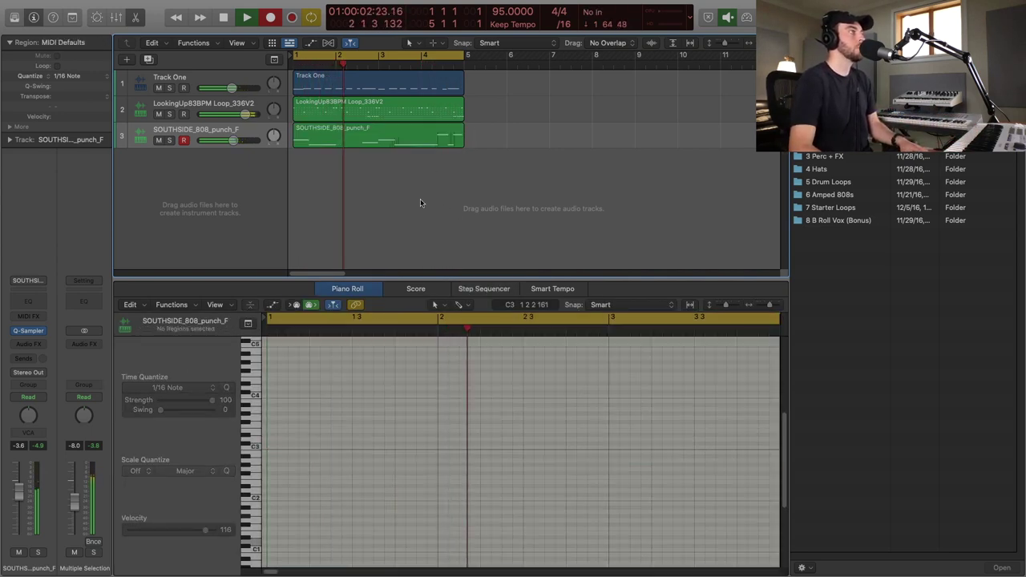
key(space)
key(space)
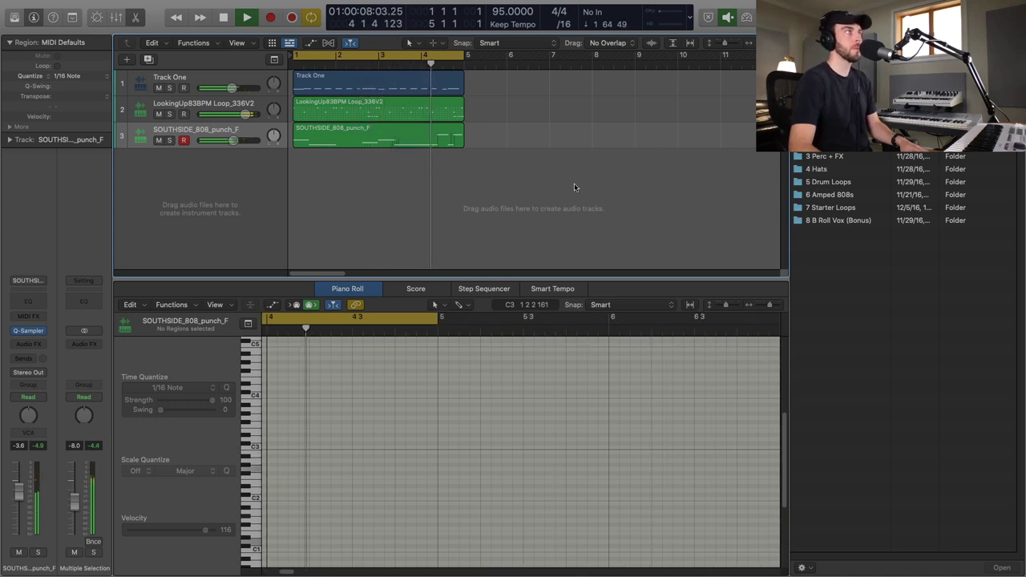
key(Return)
key(space)
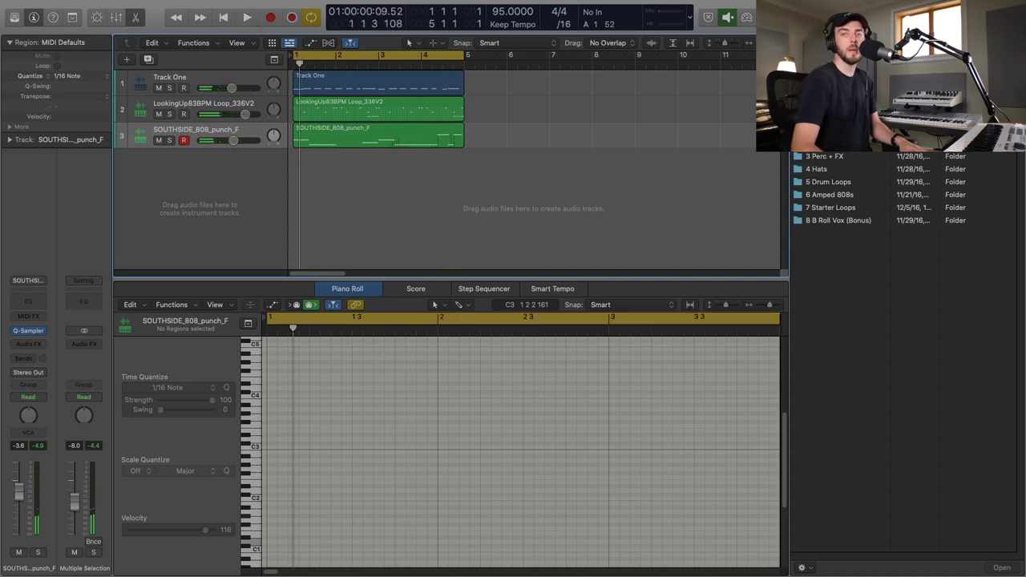
drag(805, 134, 442, 178)
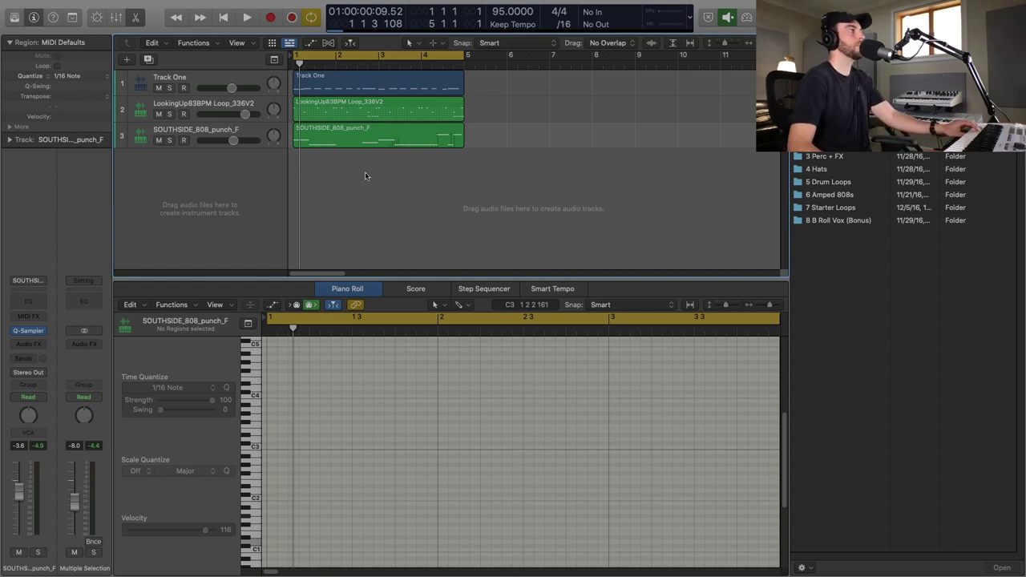
- Make the Live Hats sampler follow the project tempo and record a four-bar hi-hat part
drag(450, 175, 448, 172)
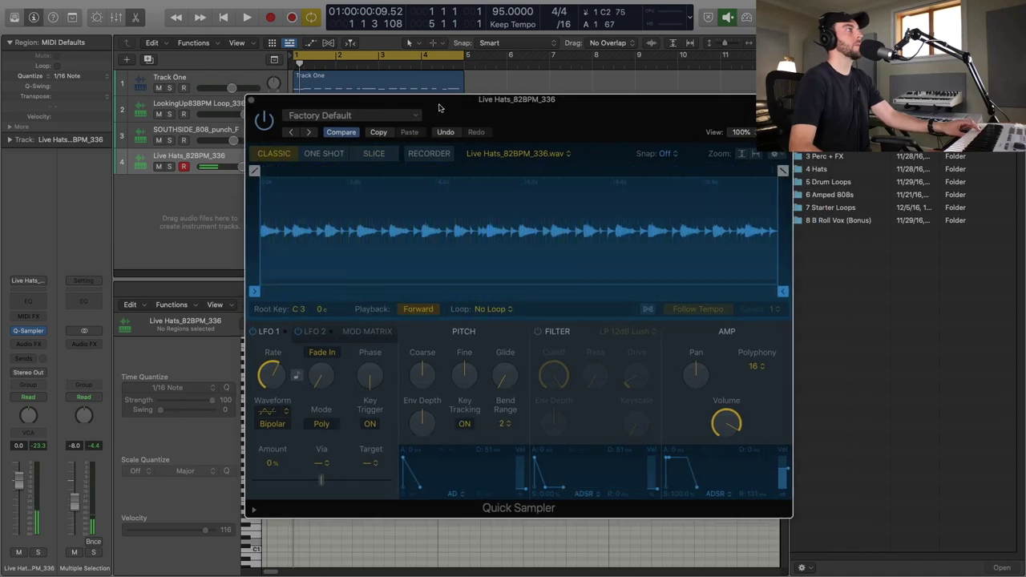
click(741, 323)
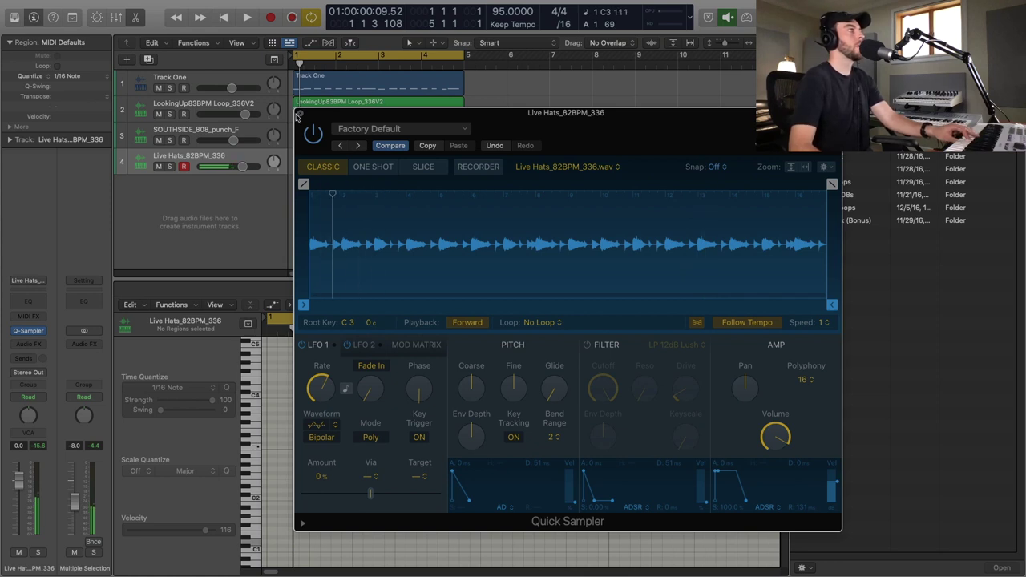
click(300, 116)
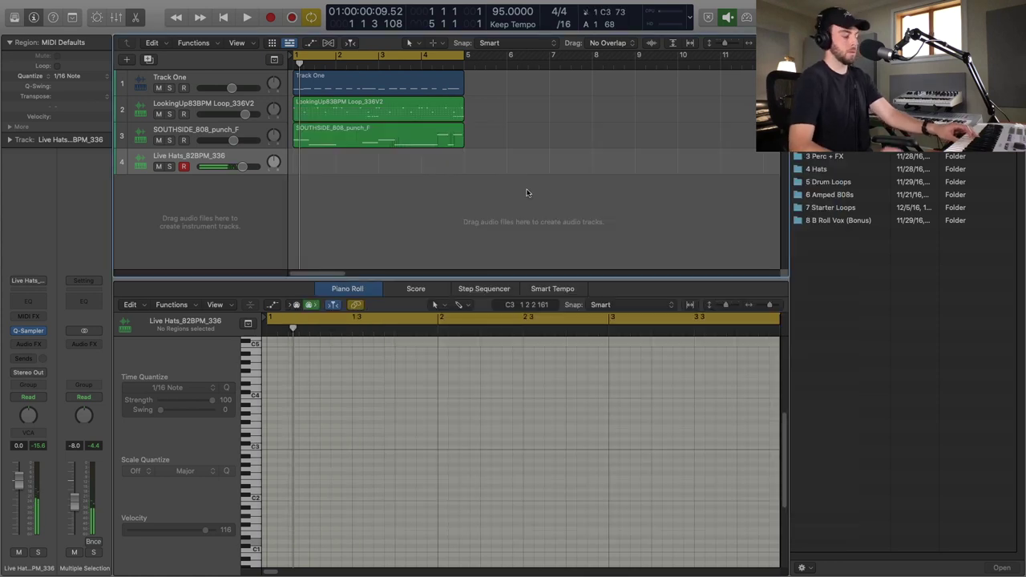
key(r)
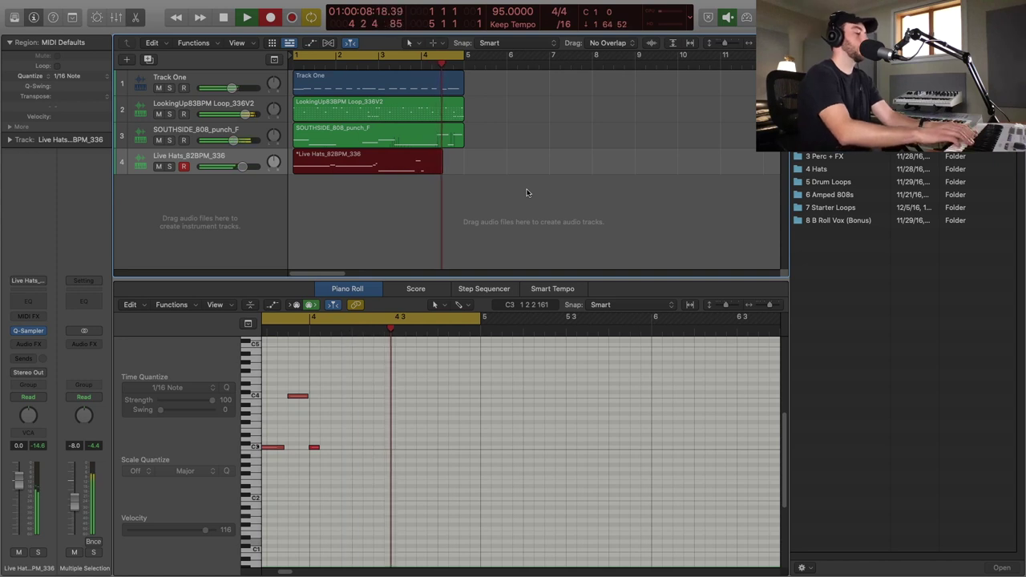
key(space)
key(space)
click(448, 166)
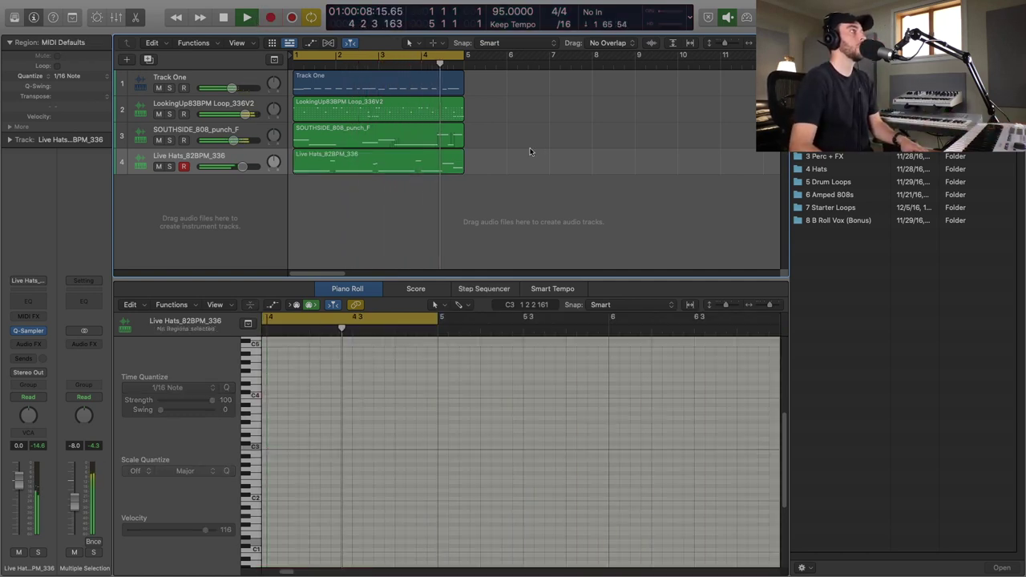
- Drop the vocal riff sample into a new Quick Sampler track, trim its start to 0.317 s, set volume -3 dB
key(space)
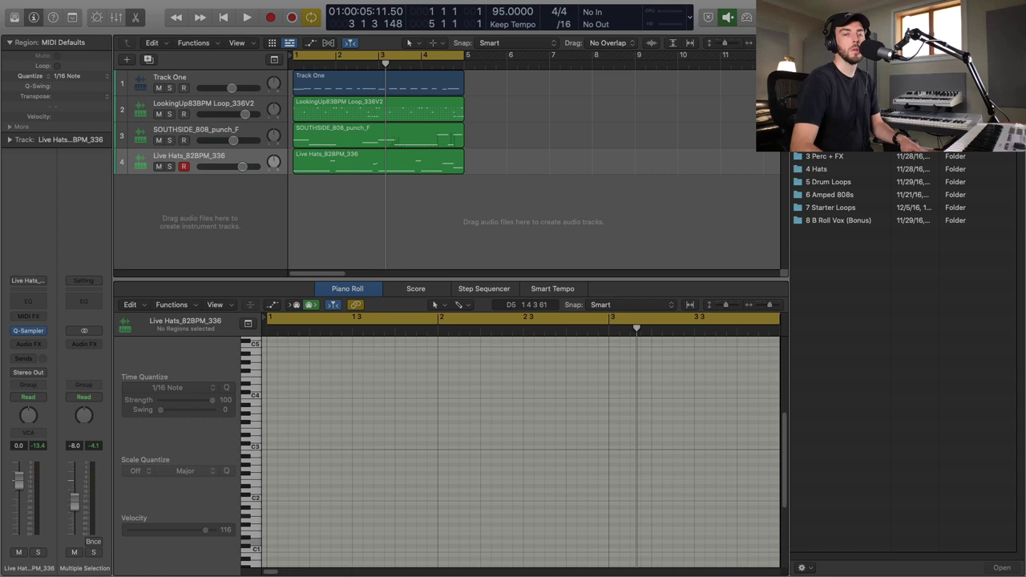
drag(1025, 376, 232, 199)
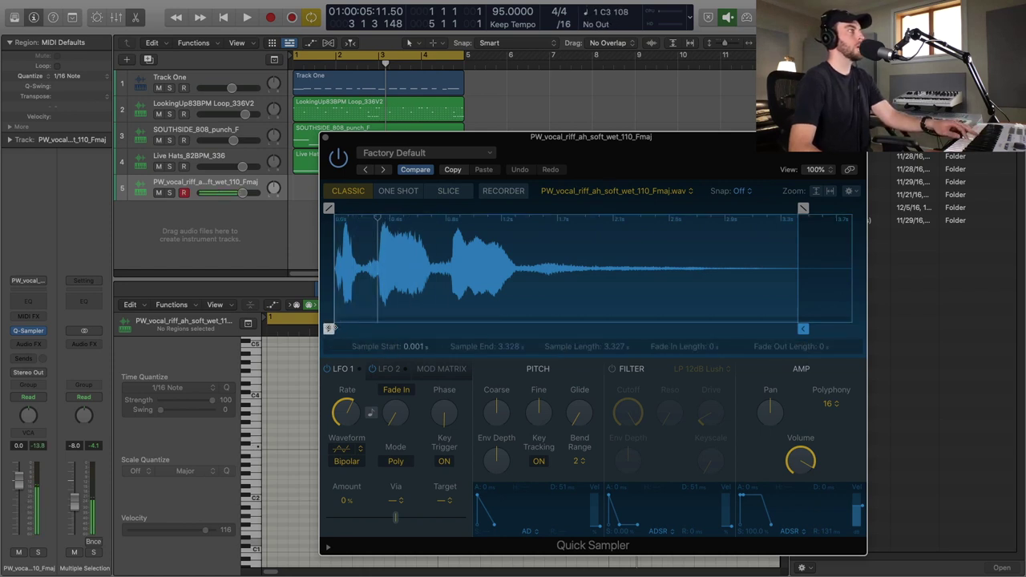
drag(337, 327, 382, 328)
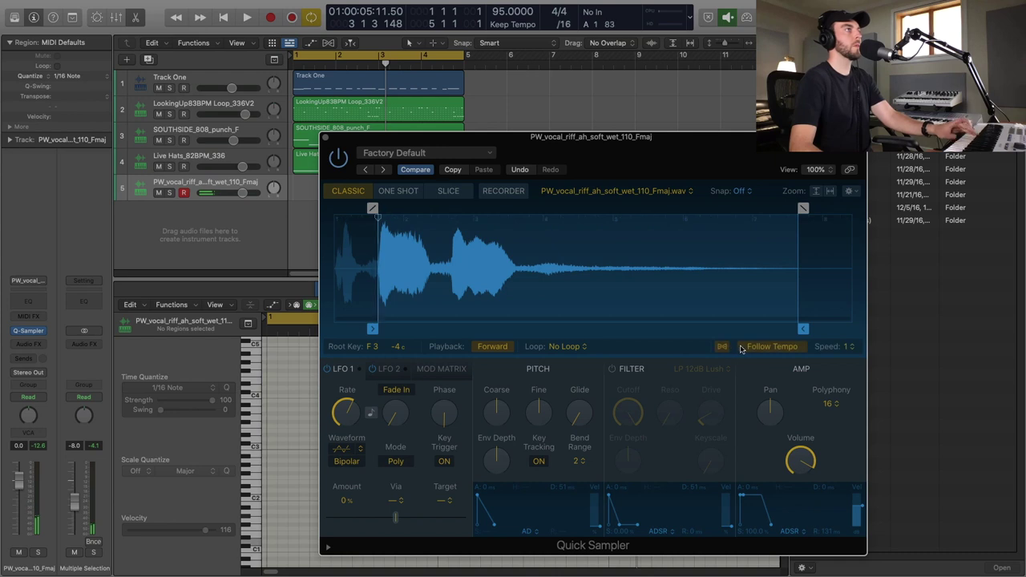
key(space)
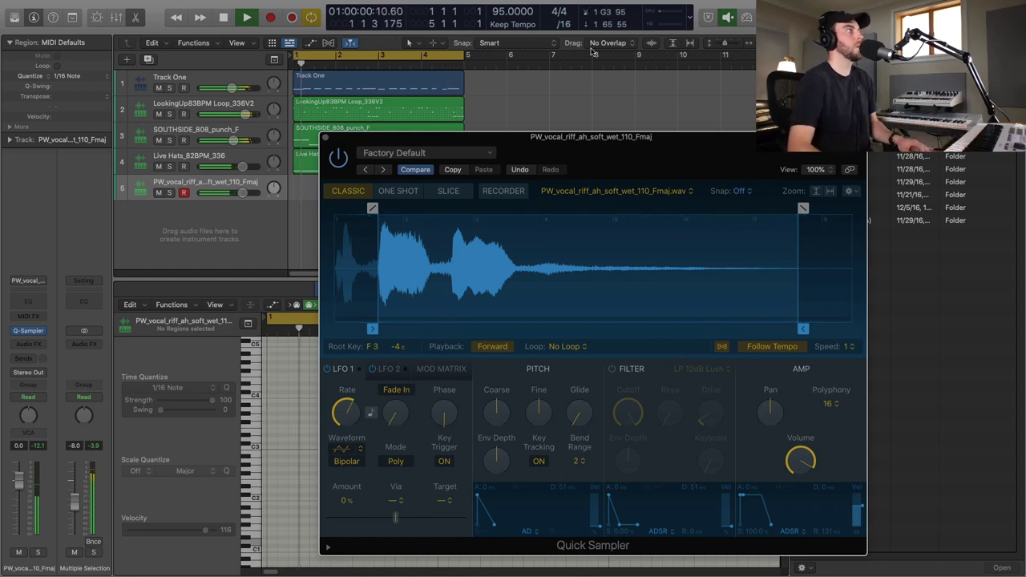
drag(351, 140, 344, 108)
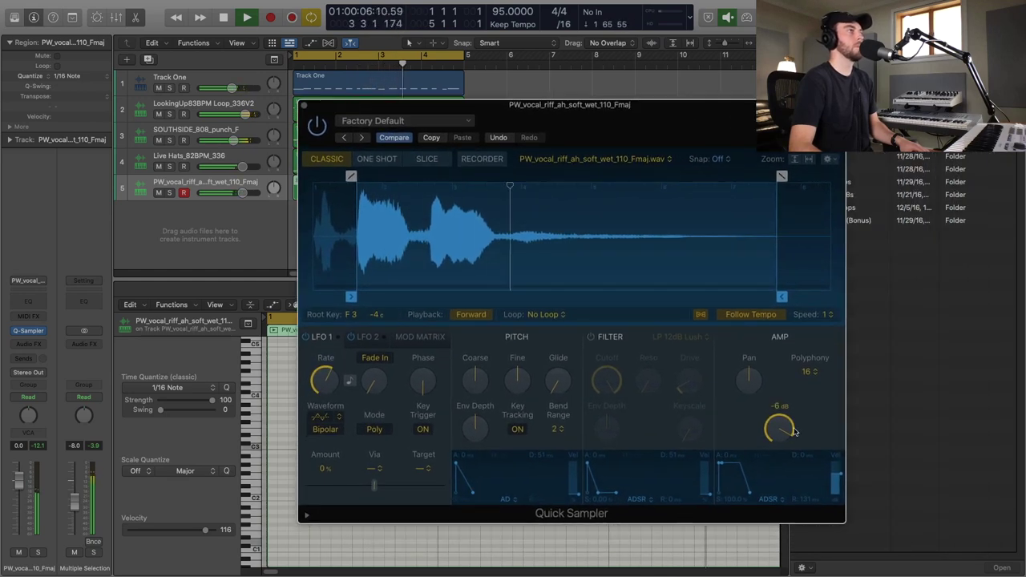
drag(789, 431, 786, 423)
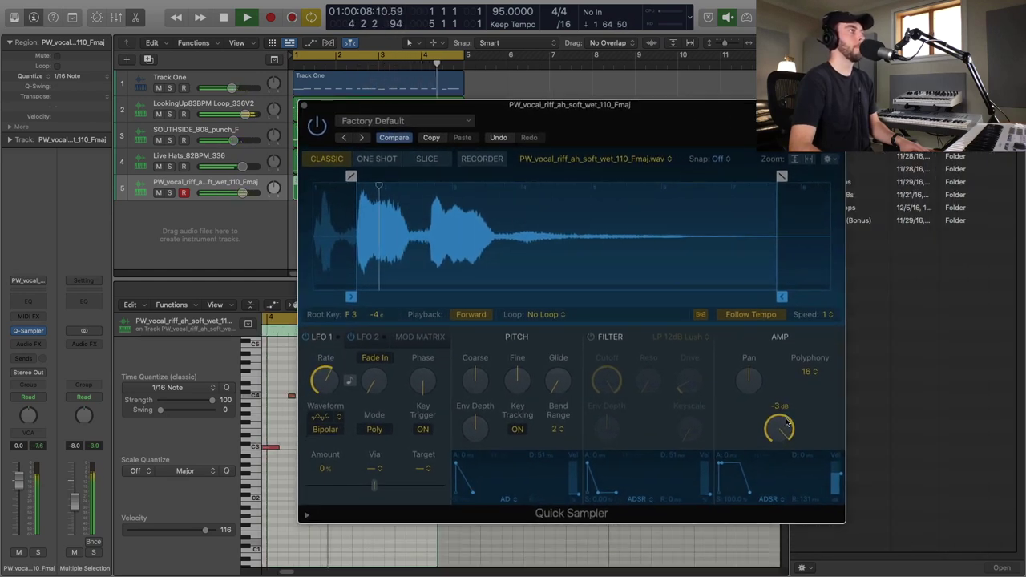
- Add a stereo ChromaVerb: 148 Hz low cut, 570 Hz mid dip, 62% wet, 2.40 s decay
click(305, 107)
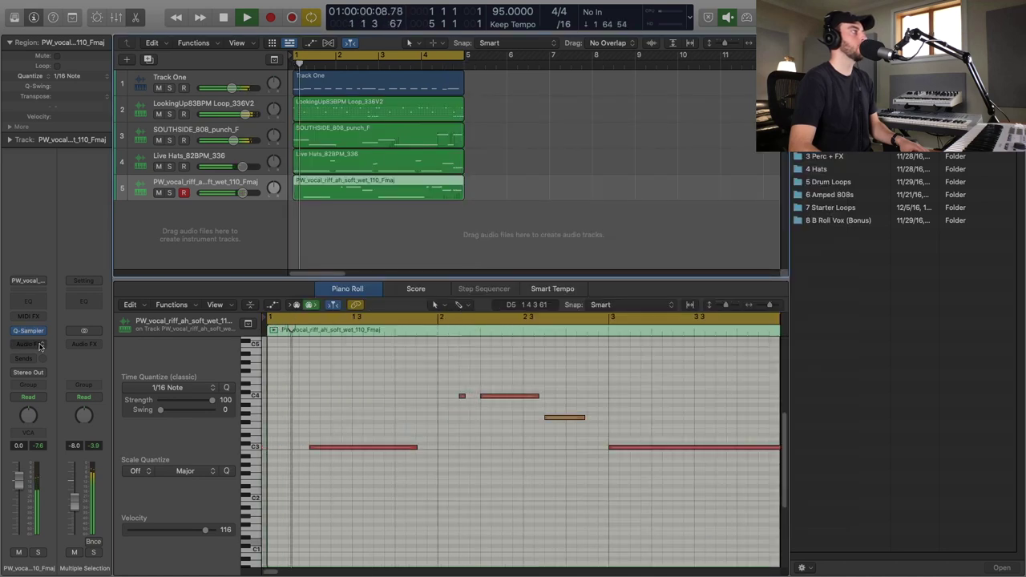
click(28, 343)
mouse_move(53, 379)
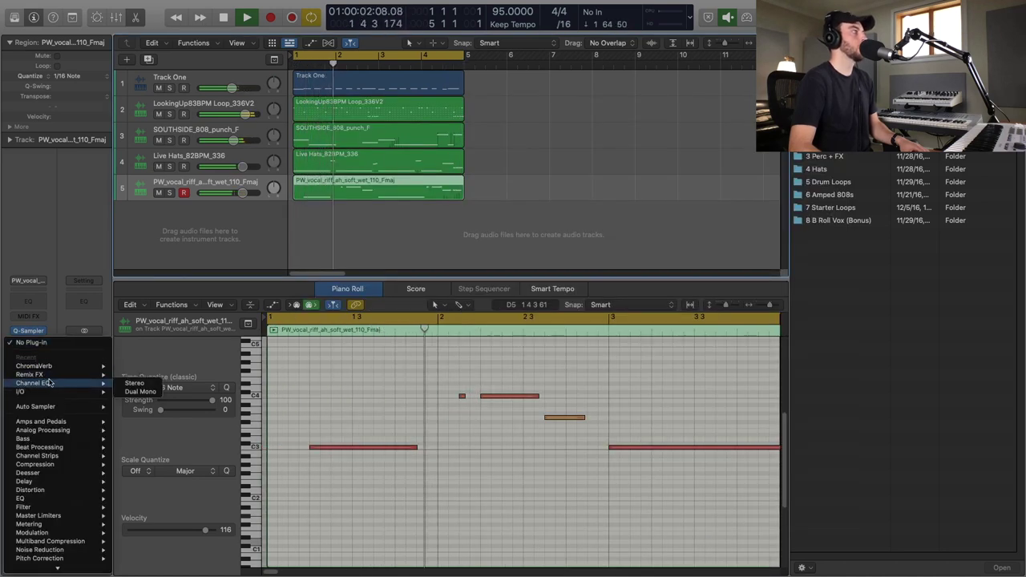
click(126, 367)
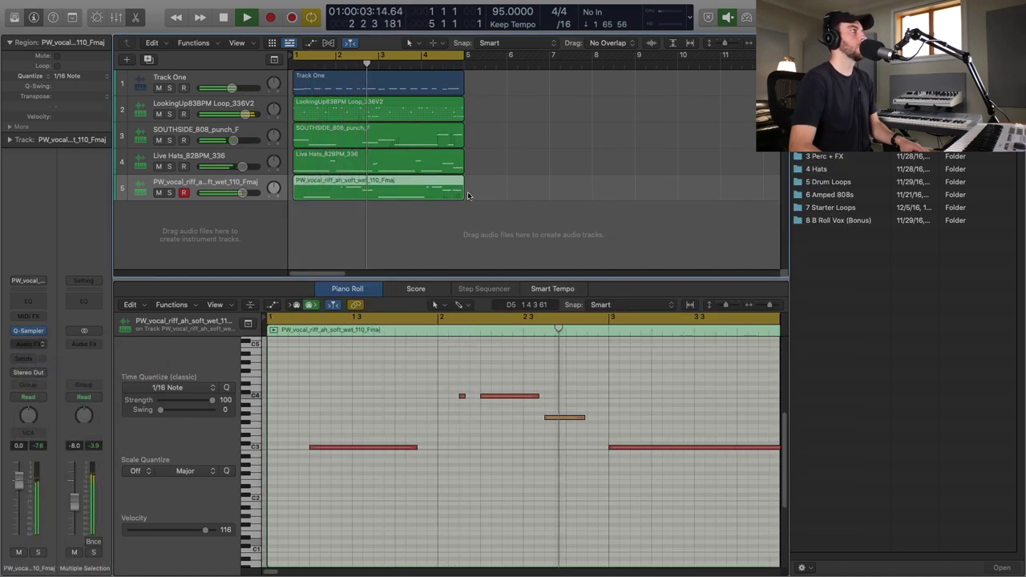
drag(518, 250, 492, 313)
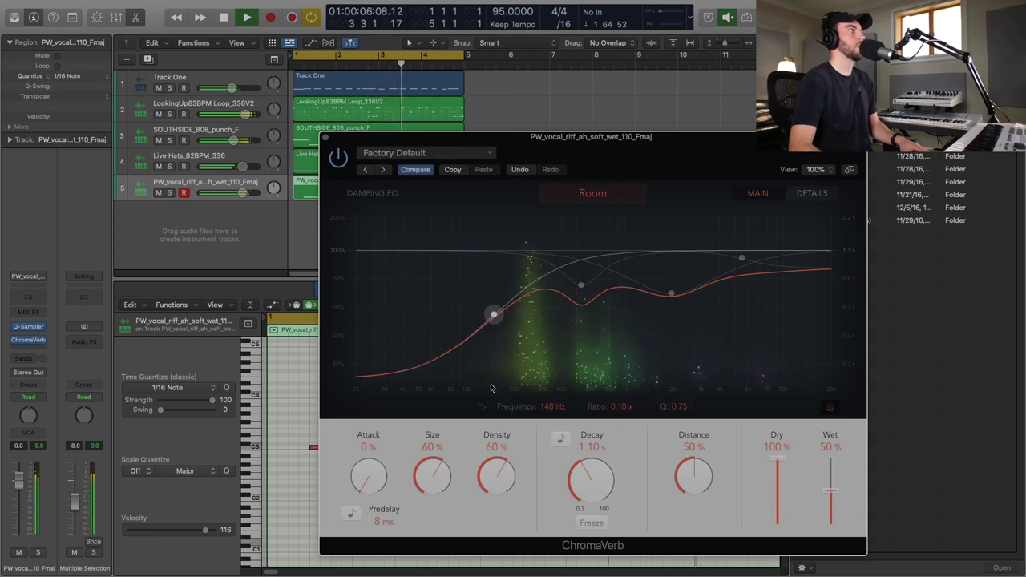
drag(839, 495, 837, 487)
drag(580, 285, 586, 291)
drag(552, 483, 552, 457)
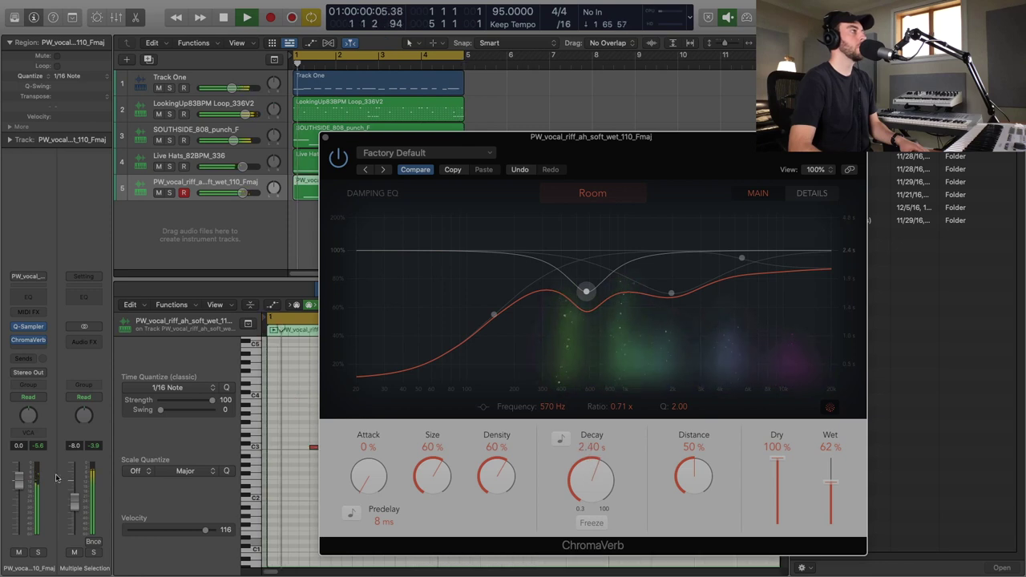
- Lower the vocal track to -3.4 dB and add a Channel EQ cutting highs above 1440 Hz
drag(19, 481, 15, 504)
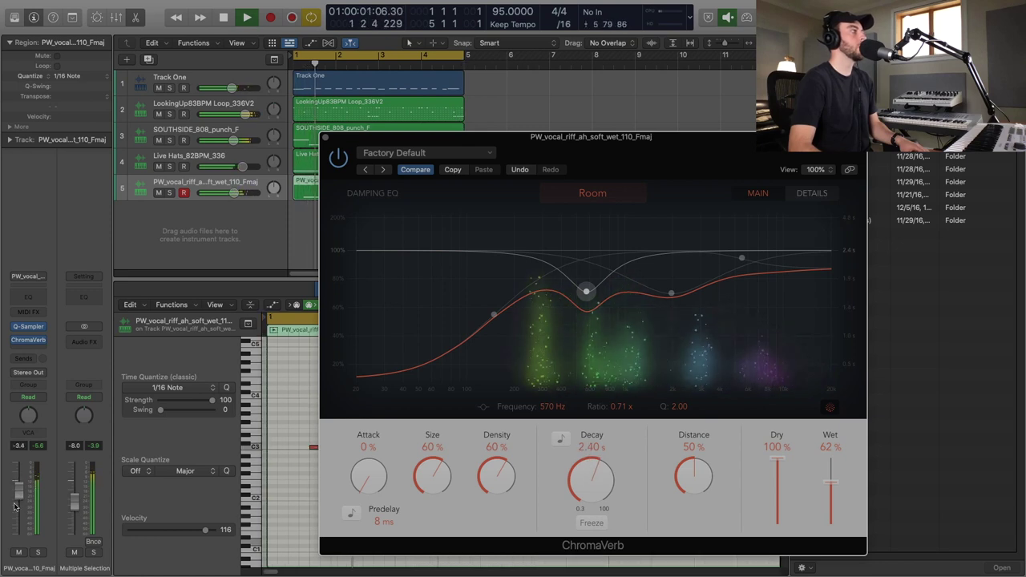
click(28, 292)
click(868, 202)
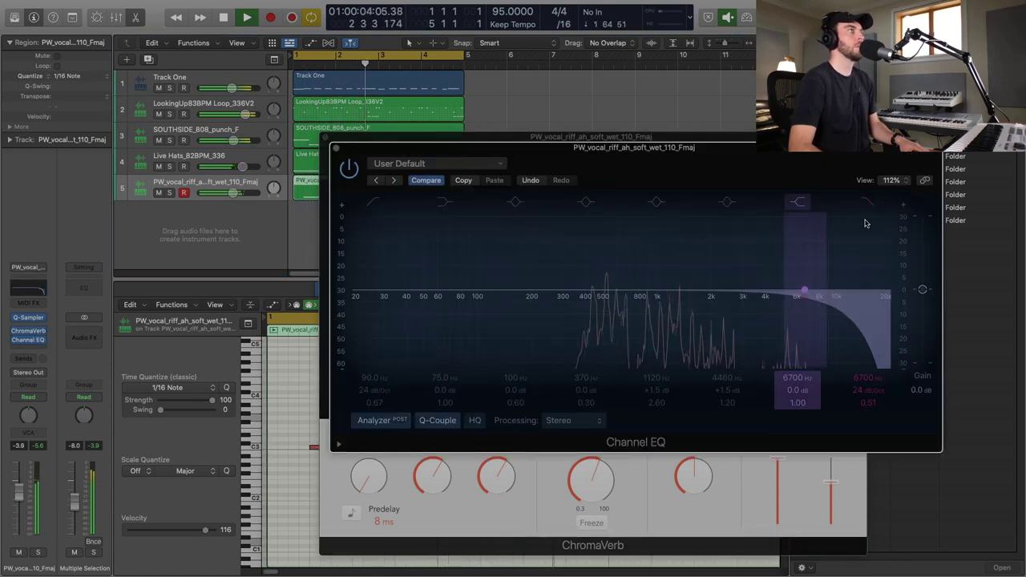
mouse_move(874, 320)
mouse_down()
mouse_move(721, 327)
mouse_move(737, 327)
mouse_up()
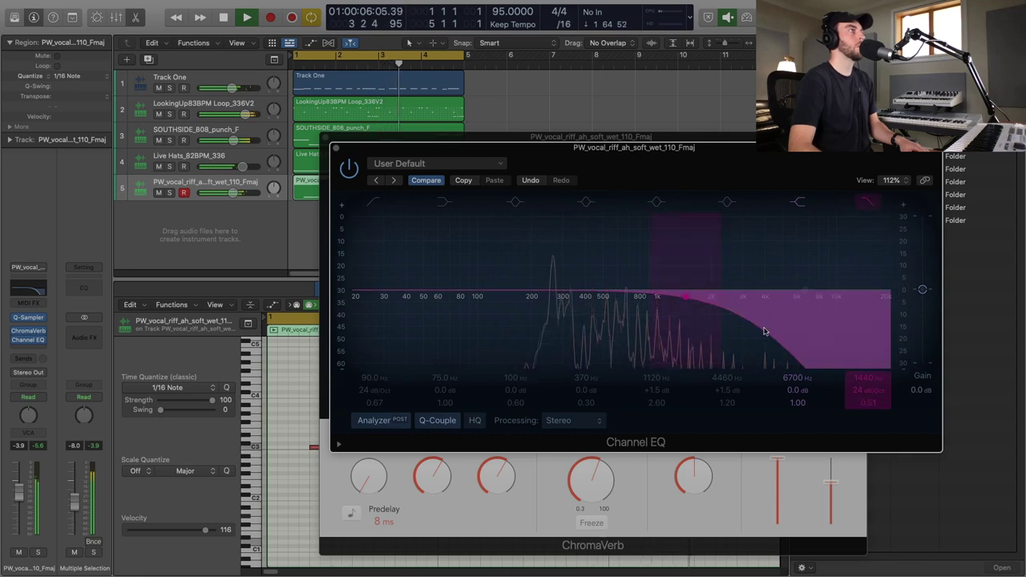
- Close the Channel EQ and ChromaVerb windows and deselect all regions
click(331, 148)
click(331, 144)
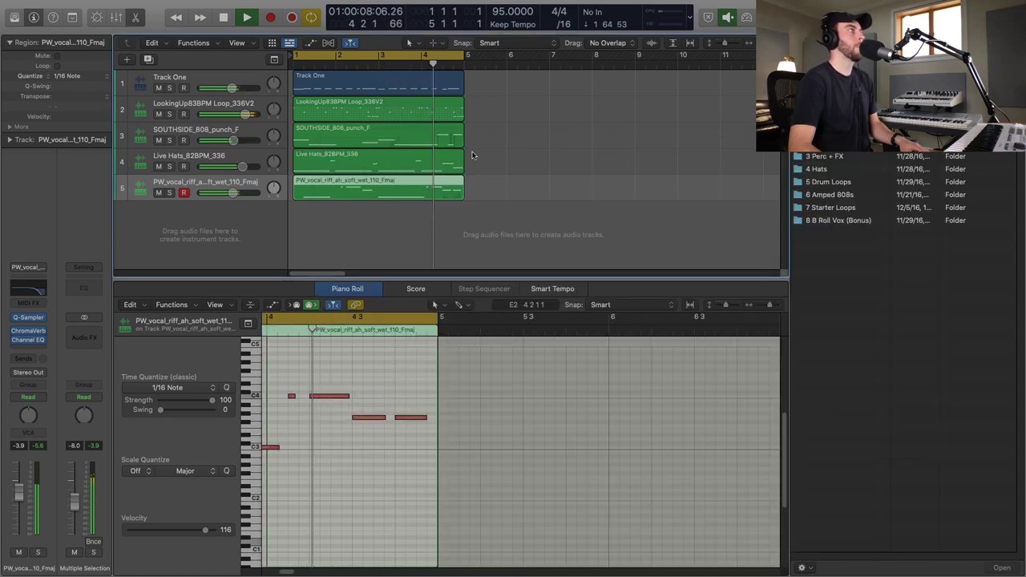
click(545, 151)
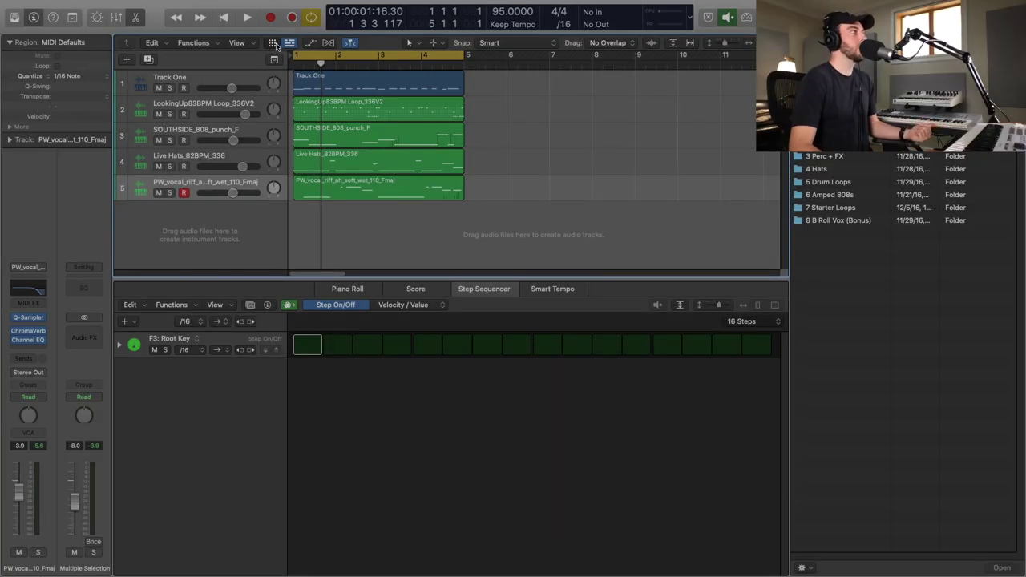
- Show the Live Loops grid beside the five-track arrangement
click(273, 43)
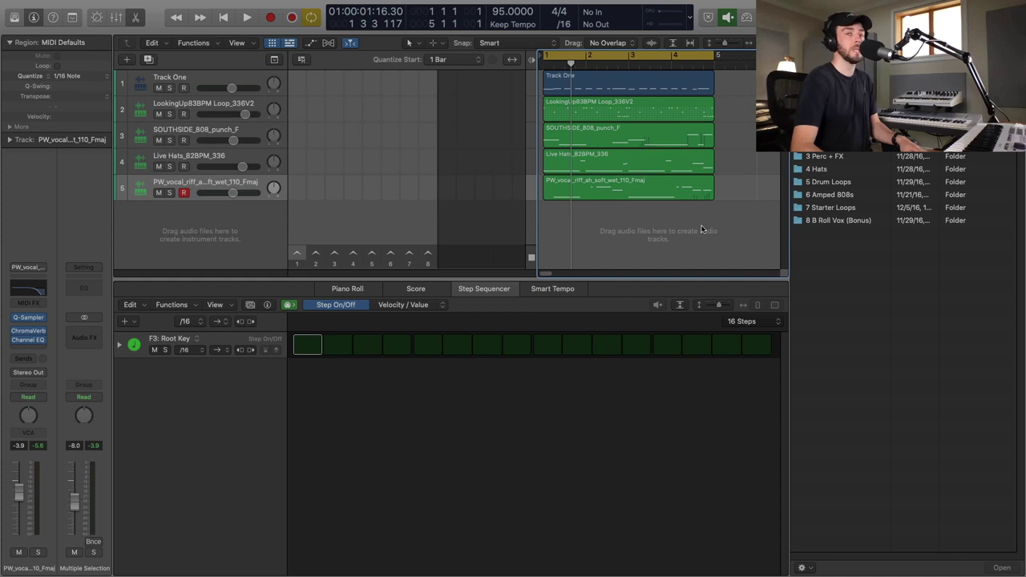
- Move the five arrangement regions into the first Live Loops scene and play it
drag(637, 164, 549, 75)
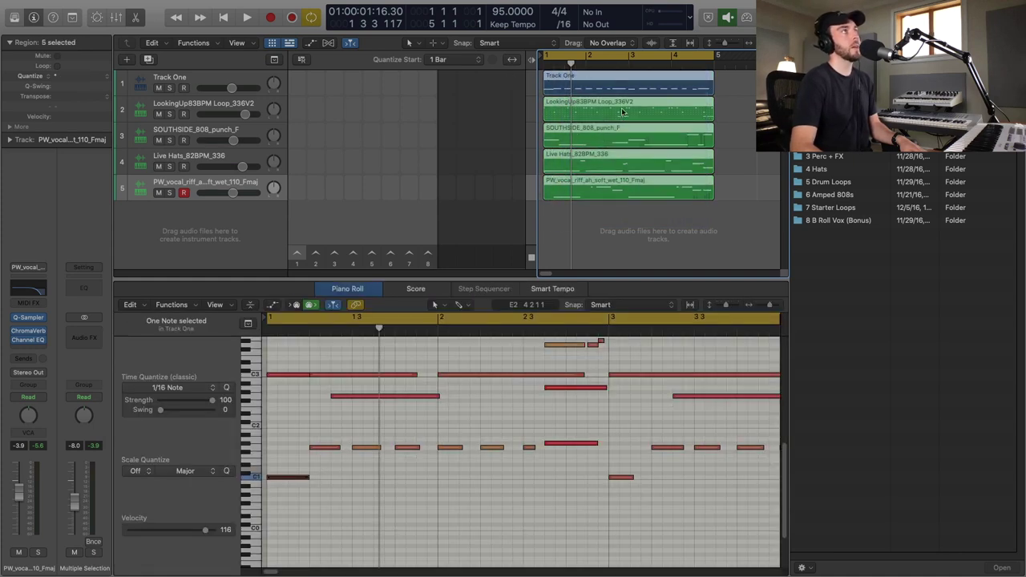
drag(590, 87, 295, 95)
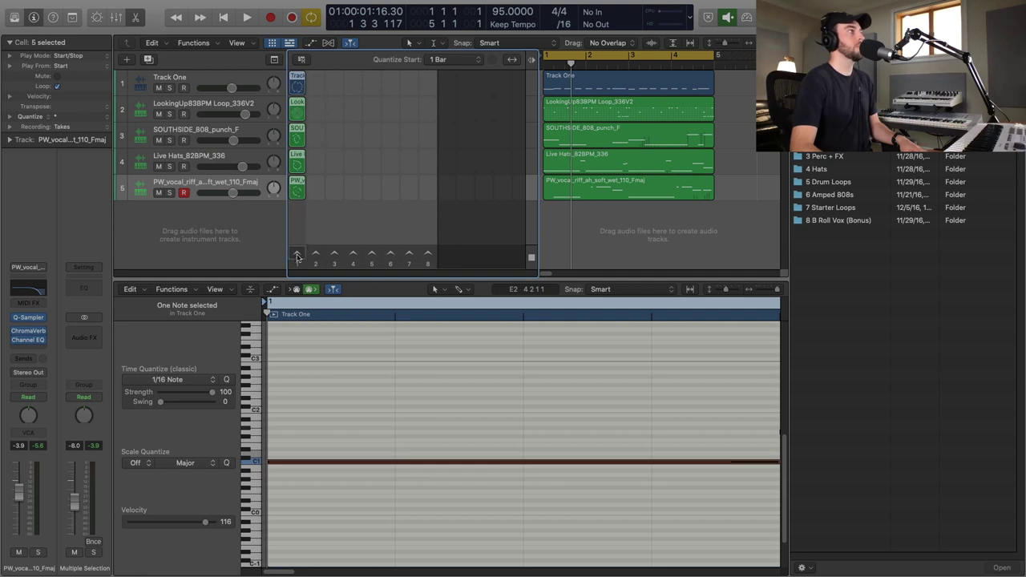
click(296, 255)
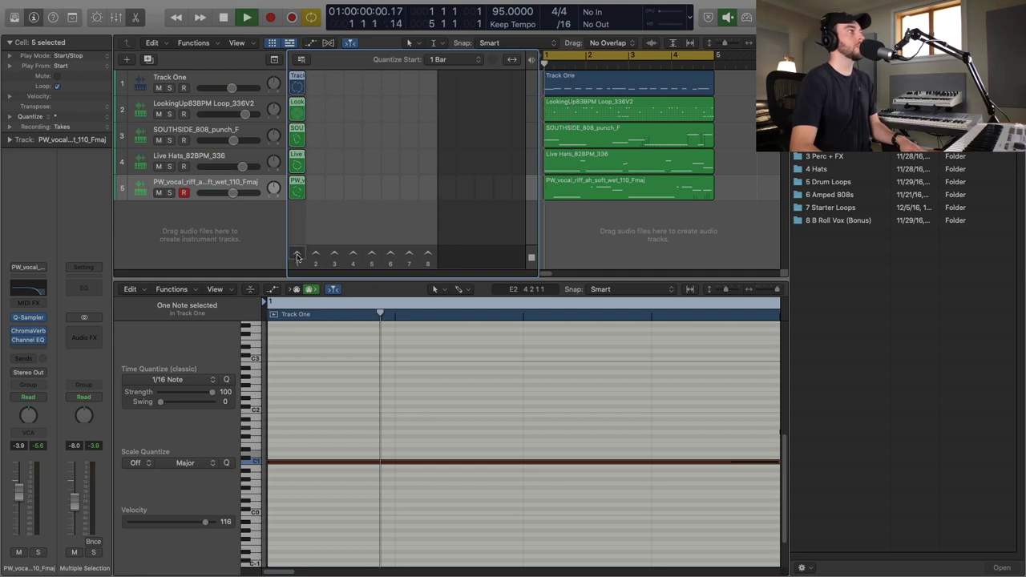
- Duplicate the first scene's five cells into a second scene column
click(334, 224)
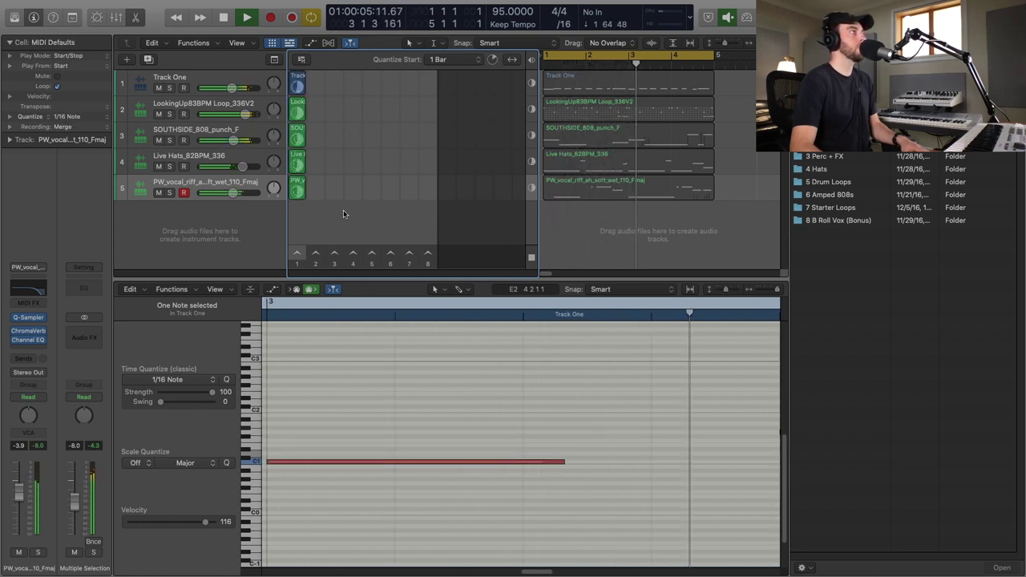
key(space)
mouse_move(317, 219)
mouse_down()
mouse_move(296, 85)
mouse_move(329, 106)
mouse_move(328, 229)
mouse_up()
key(space)
key(space)
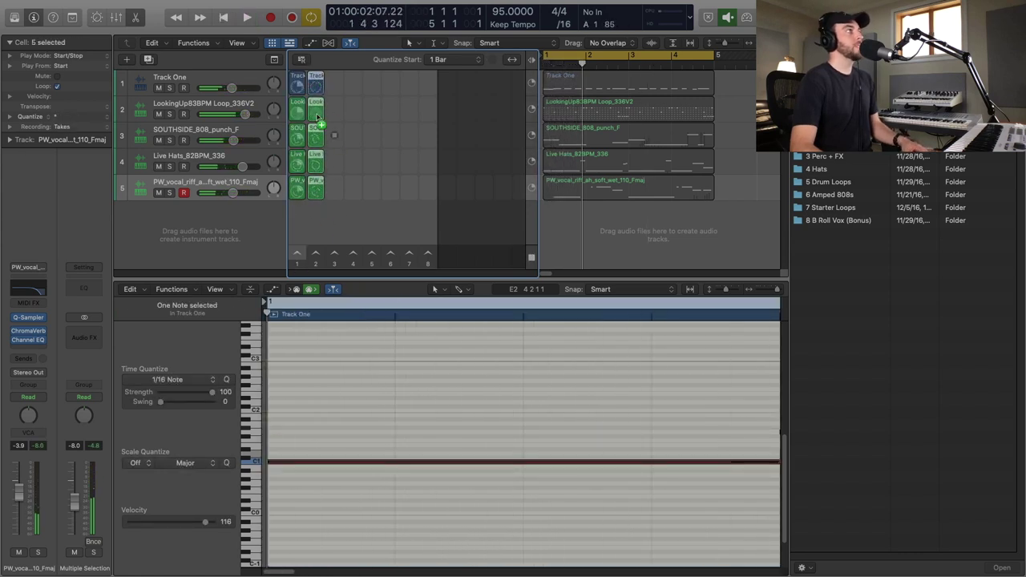
- Audition the Live Hats and vocal riff cells, then copy Track One's loop into scene 3
click(191, 160)
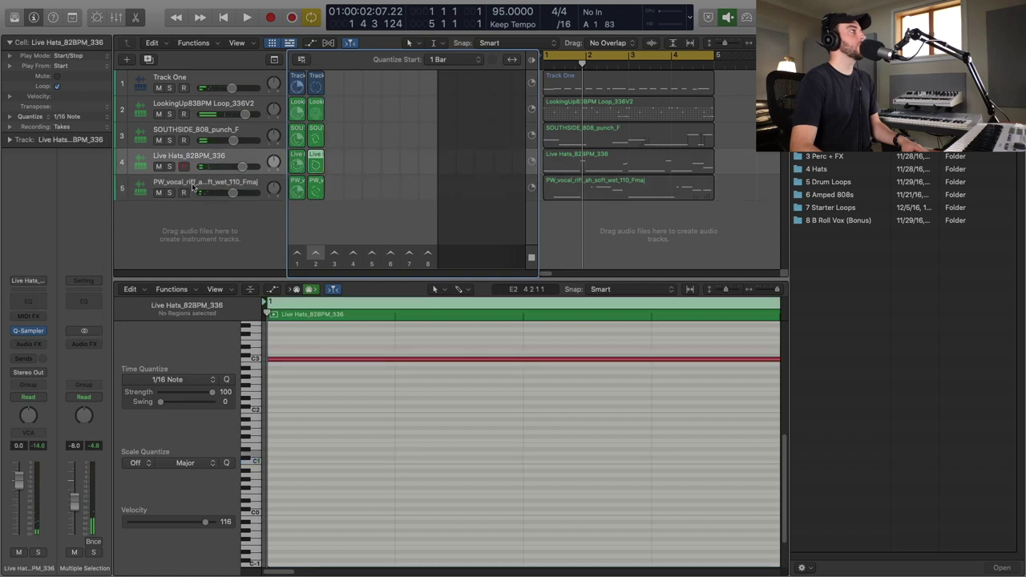
click(316, 189)
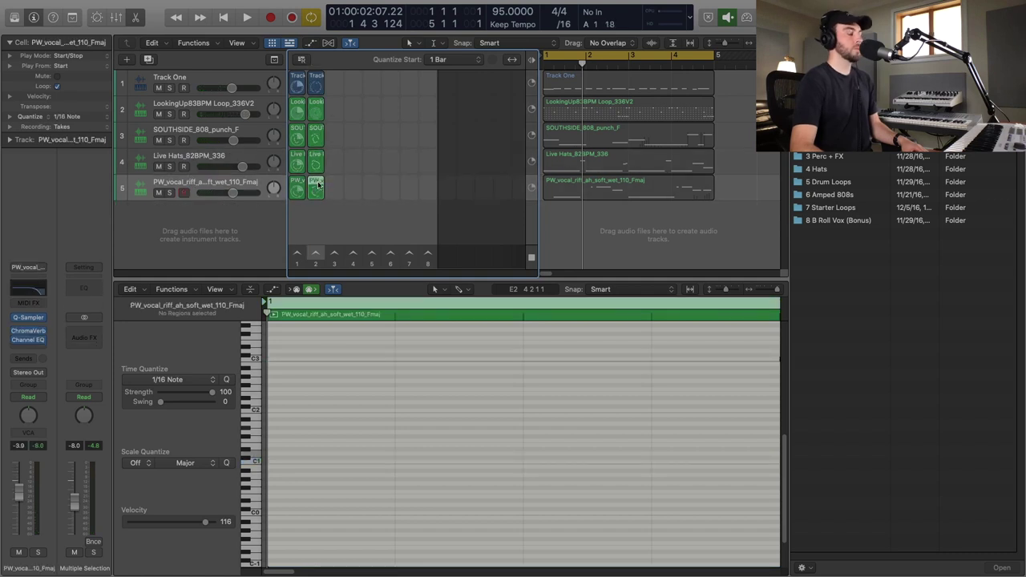
click(315, 193)
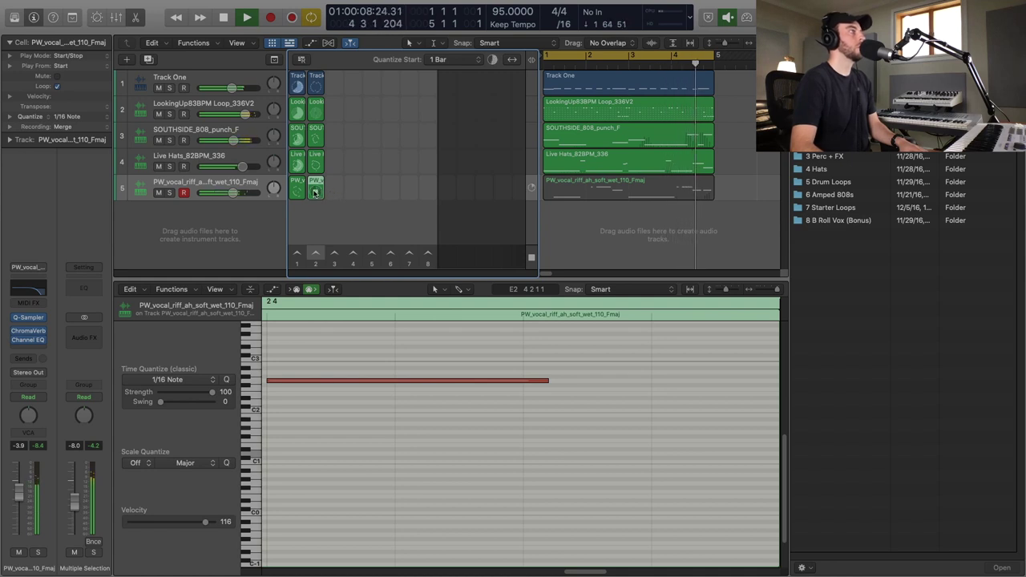
click(315, 190)
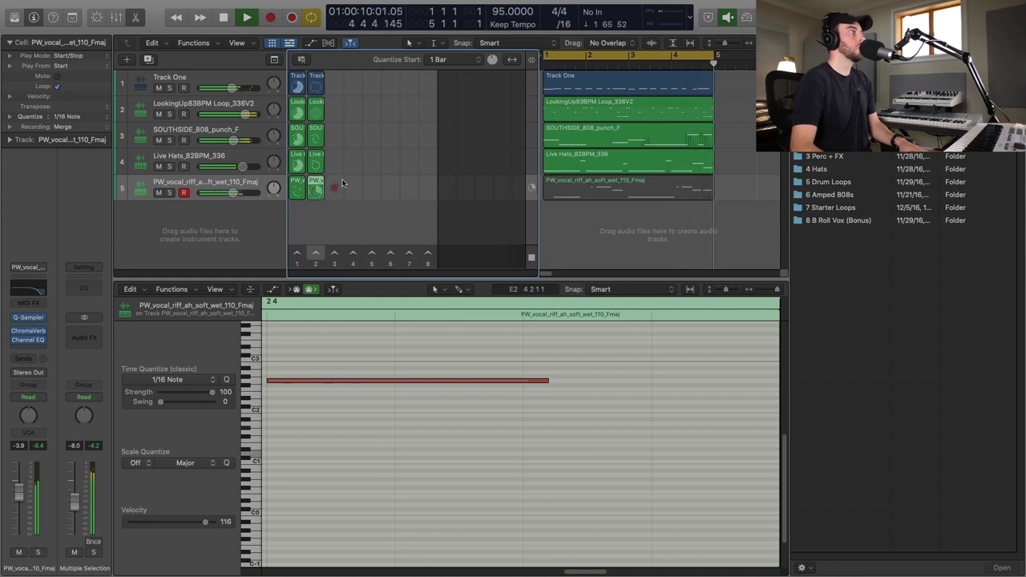
click(297, 192)
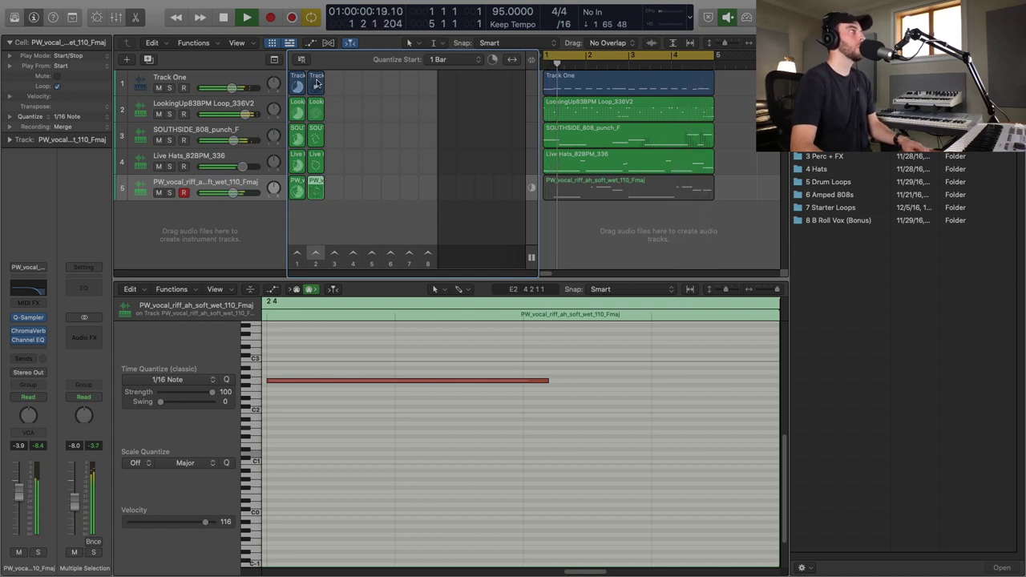
drag(317, 83, 331, 80)
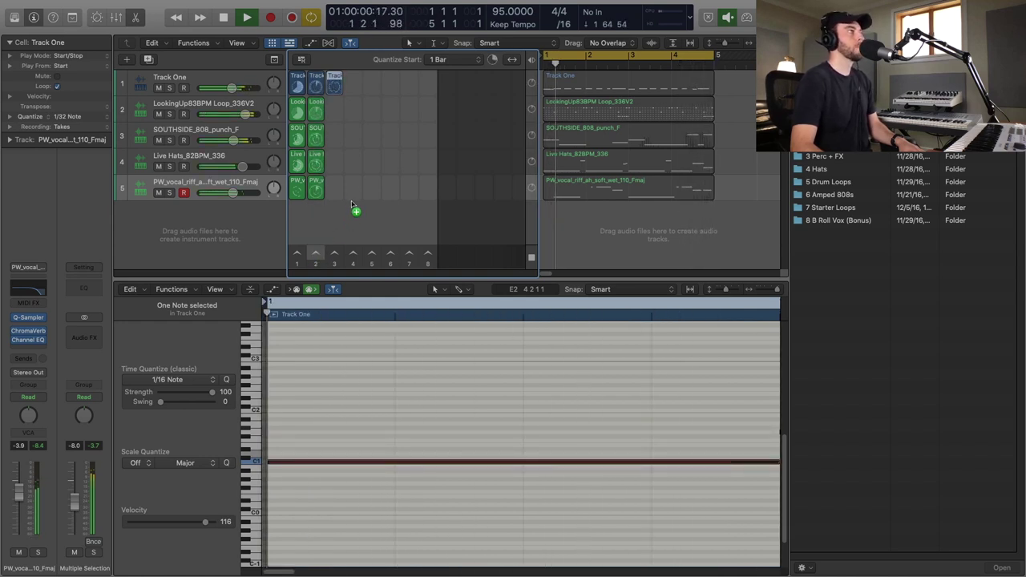
- Create a software instrument track with Serum (Stereo) loaded on the LD Air Dagger preset
key(alt+super+n)
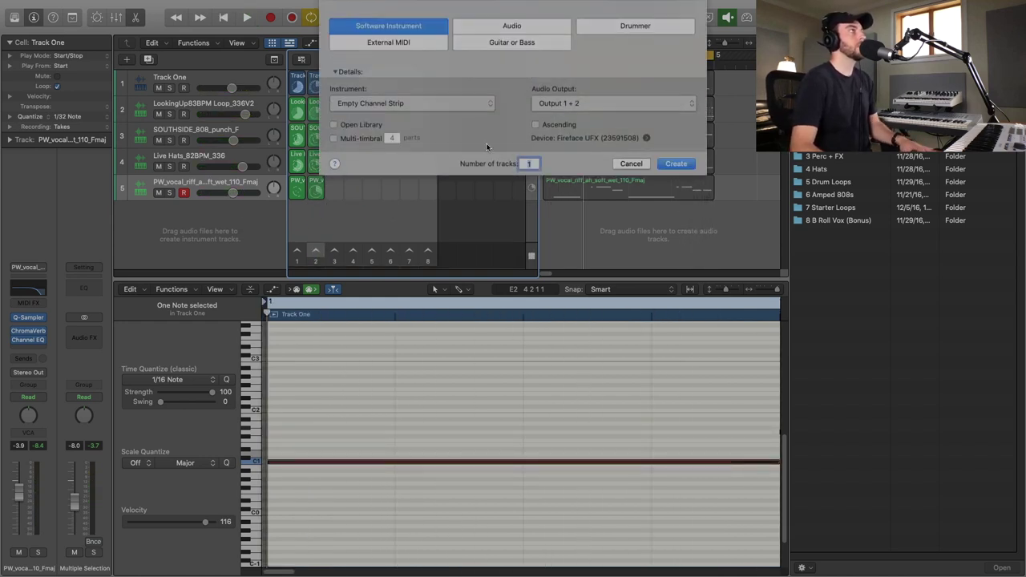
click(691, 169)
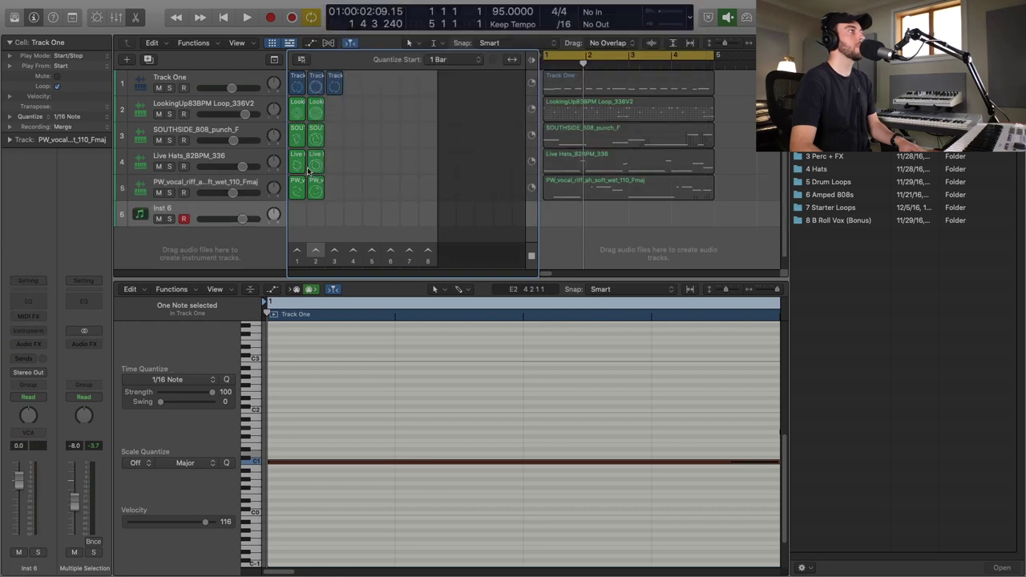
click(32, 330)
mouse_move(44, 368)
click(157, 367)
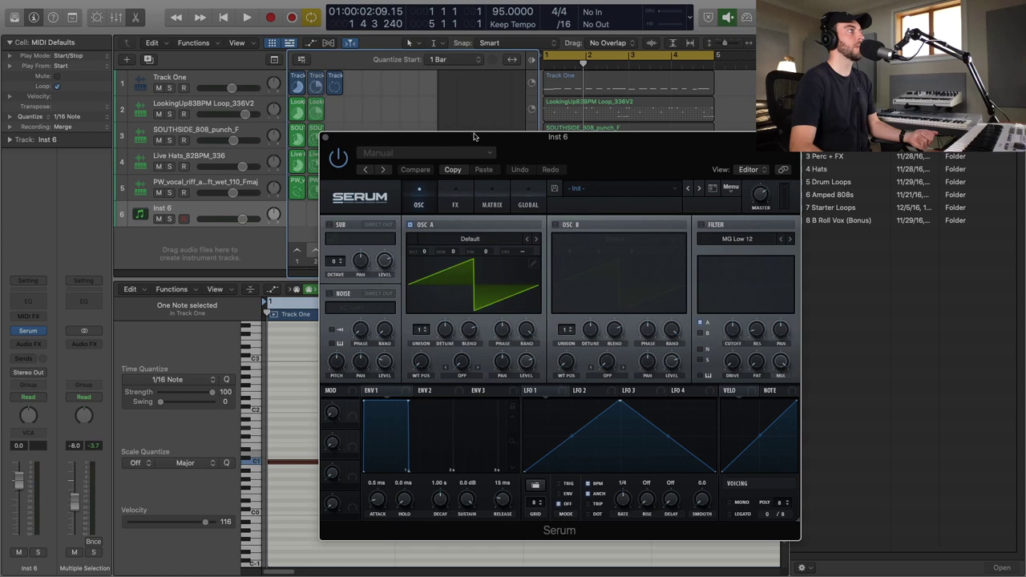
drag(513, 136, 376, 101)
click(449, 152)
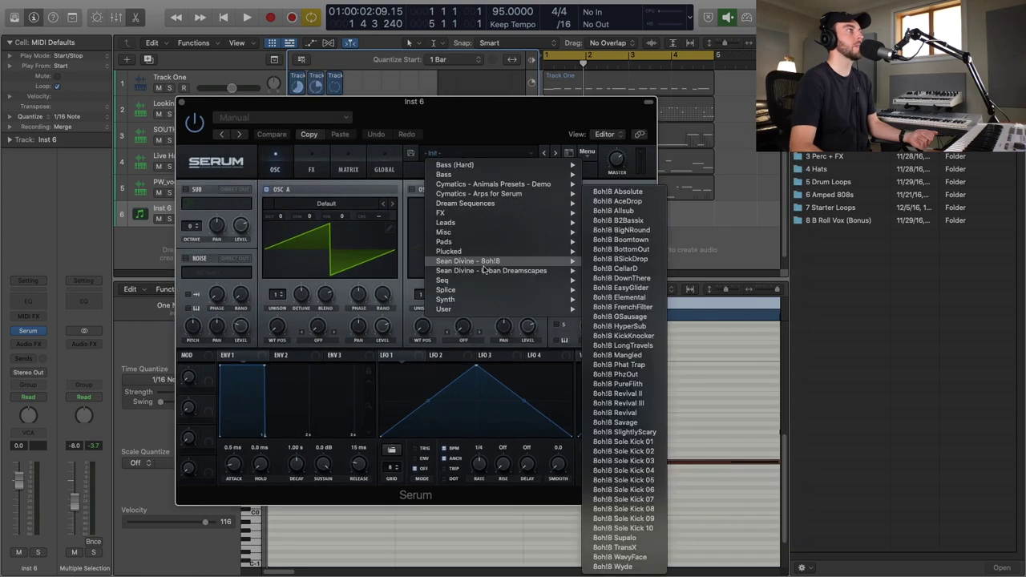
mouse_move(513, 271)
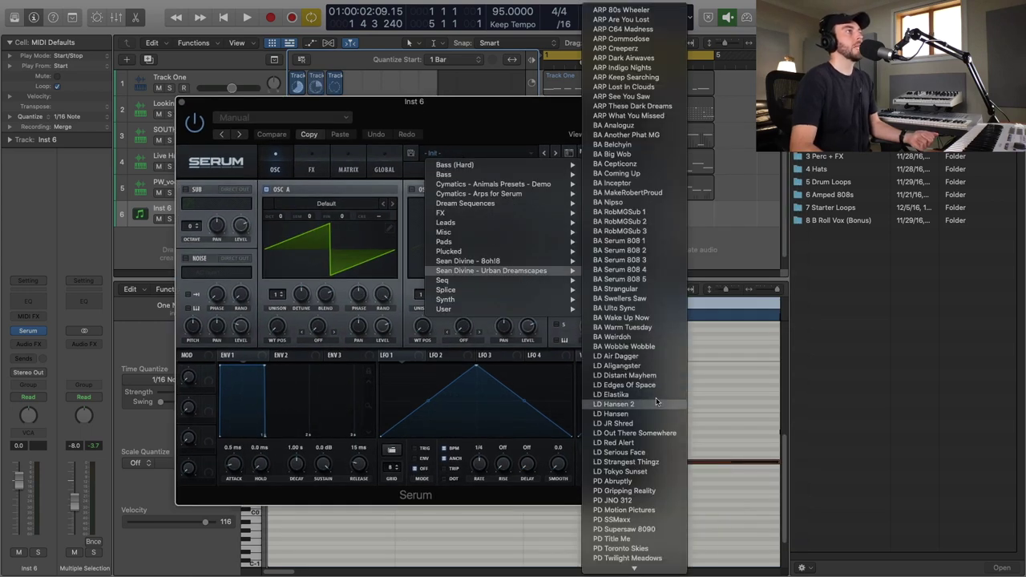
click(653, 359)
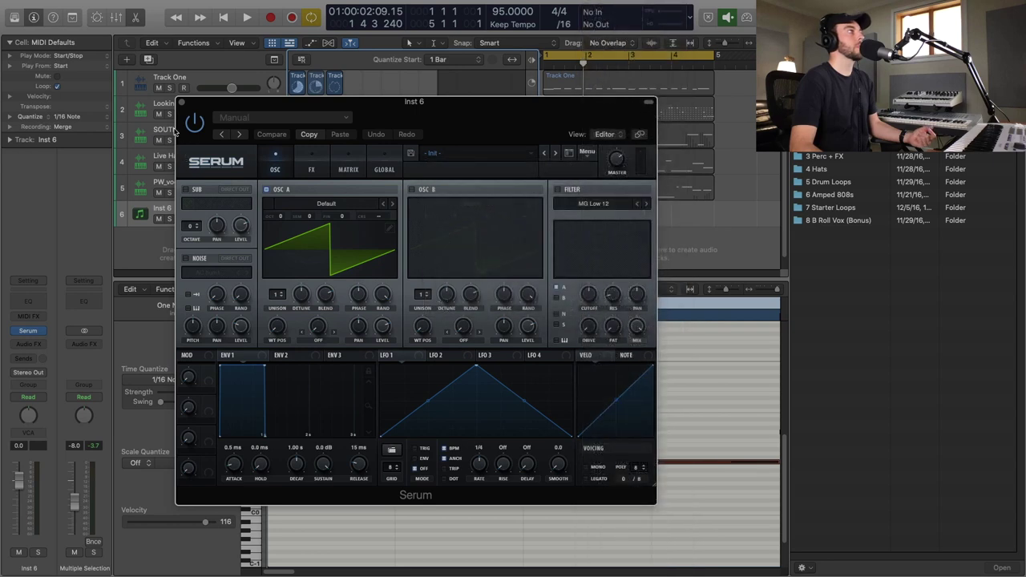
click(182, 102)
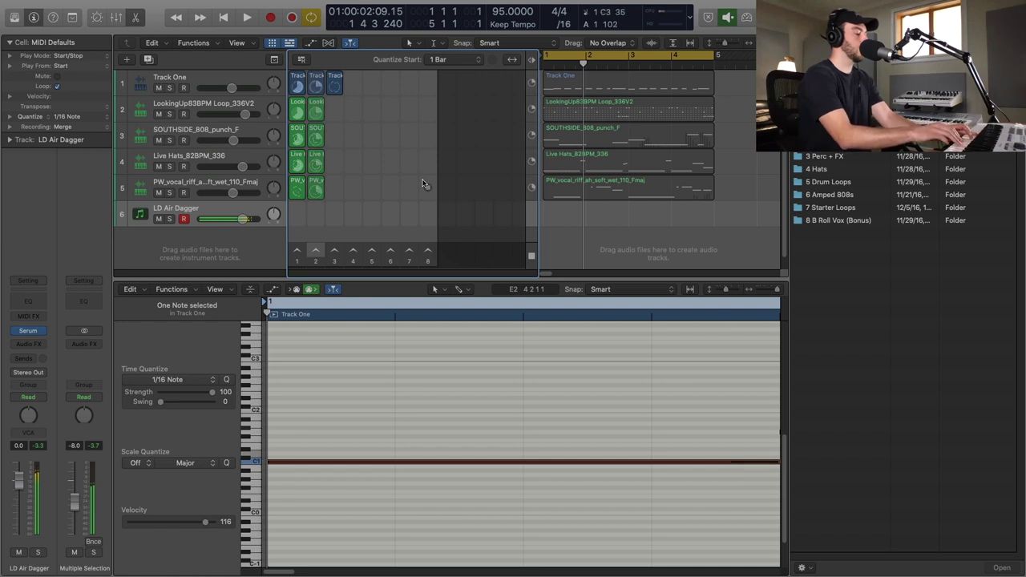
- Play scene 2 and record LD Air Dagger lead parts into track 6's scene 2 and 3 cells
click(315, 252)
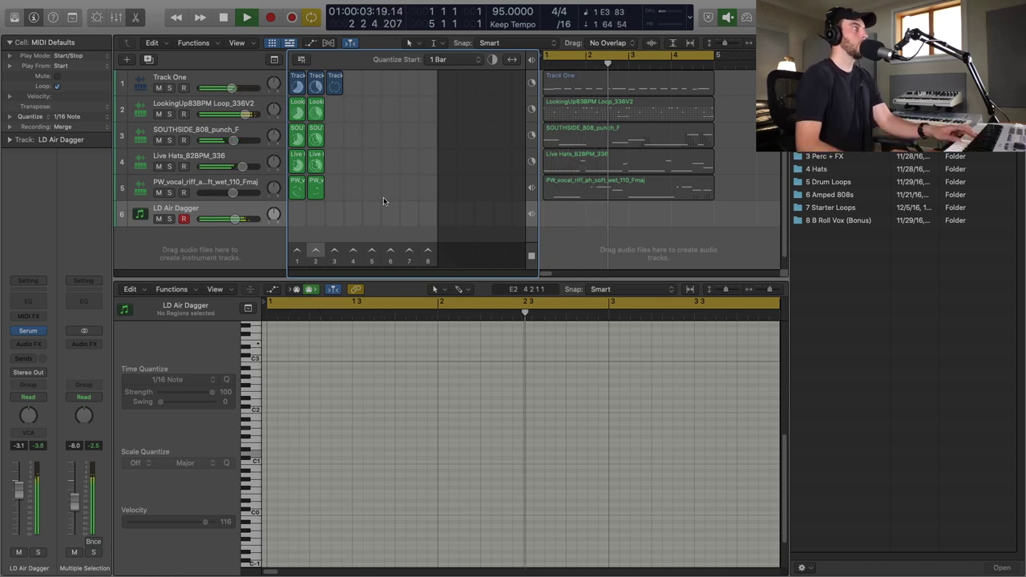
click(318, 214)
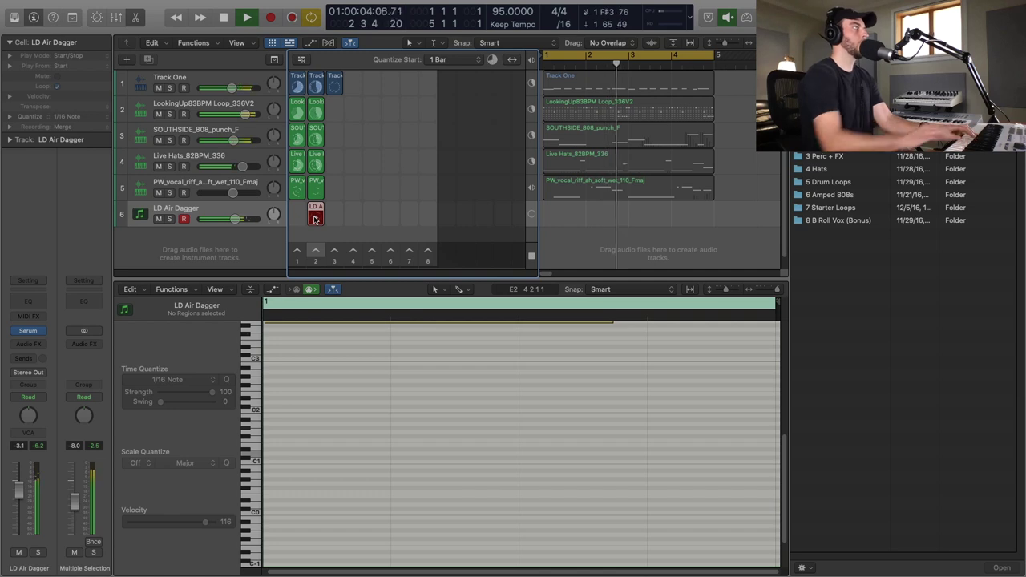
click(316, 216)
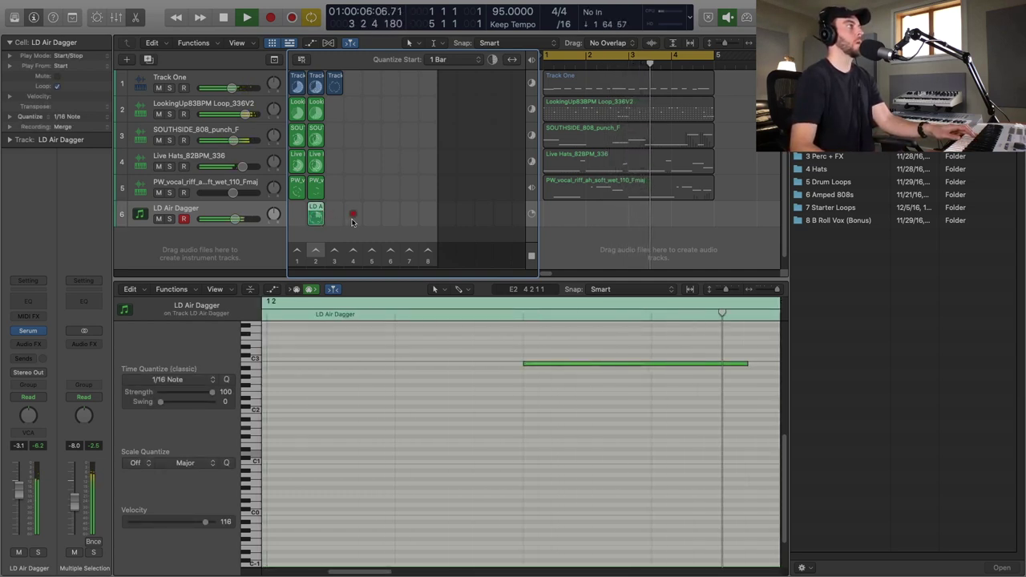
click(333, 216)
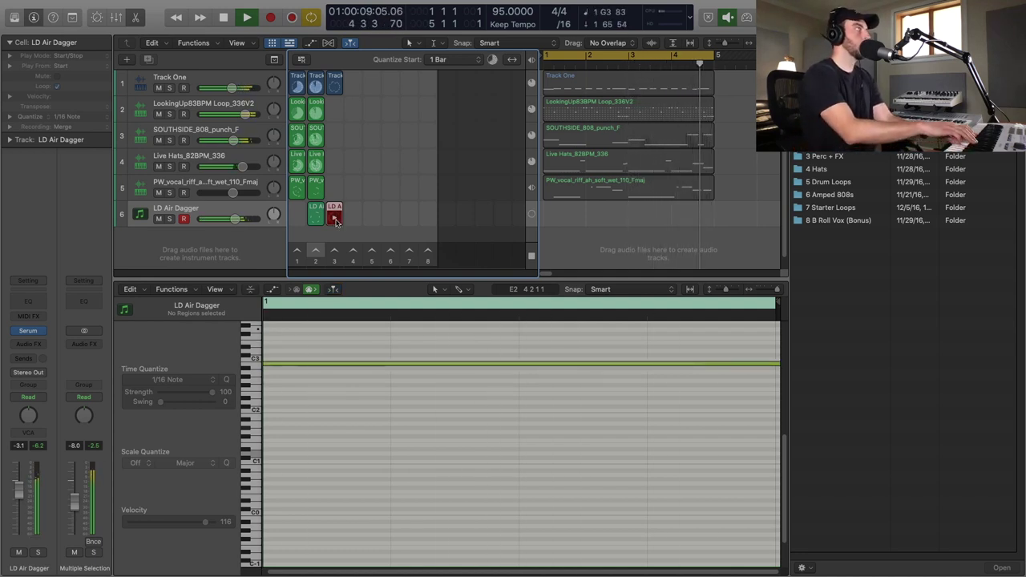
click(336, 222)
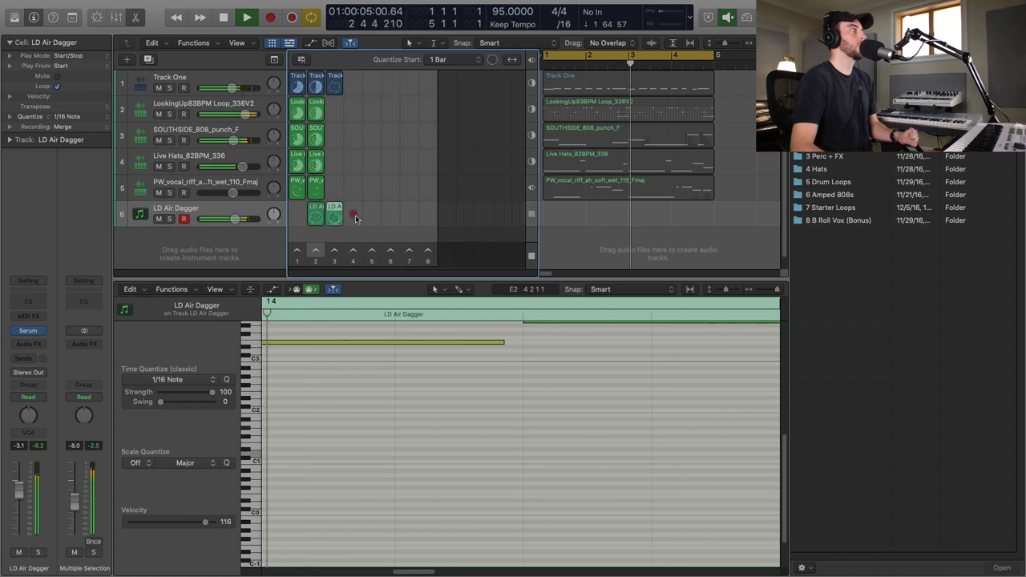
click(335, 218)
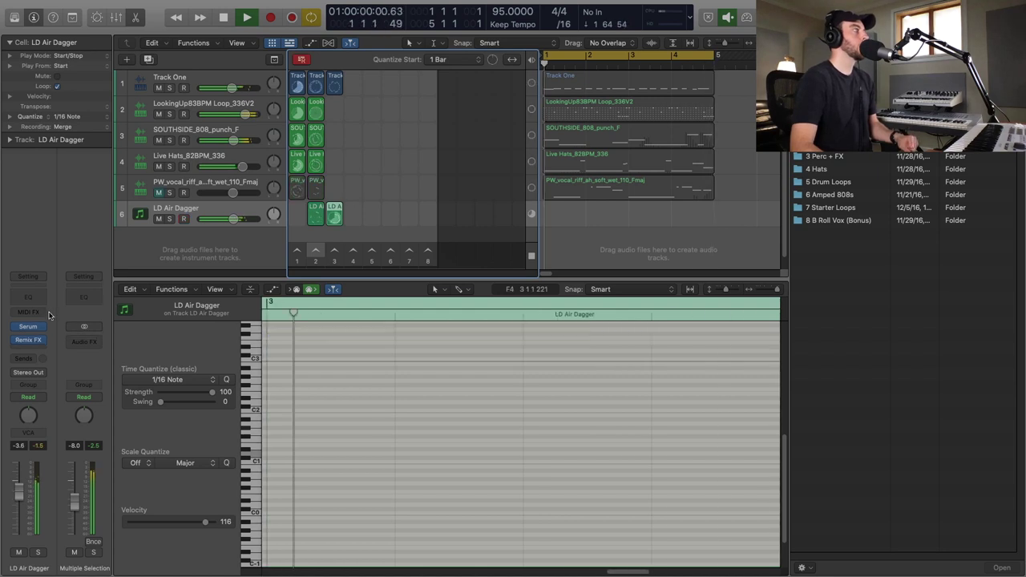
- Open Remix FX on the lead and perform Filter, Gater and Repeater sweeps
click(28, 340)
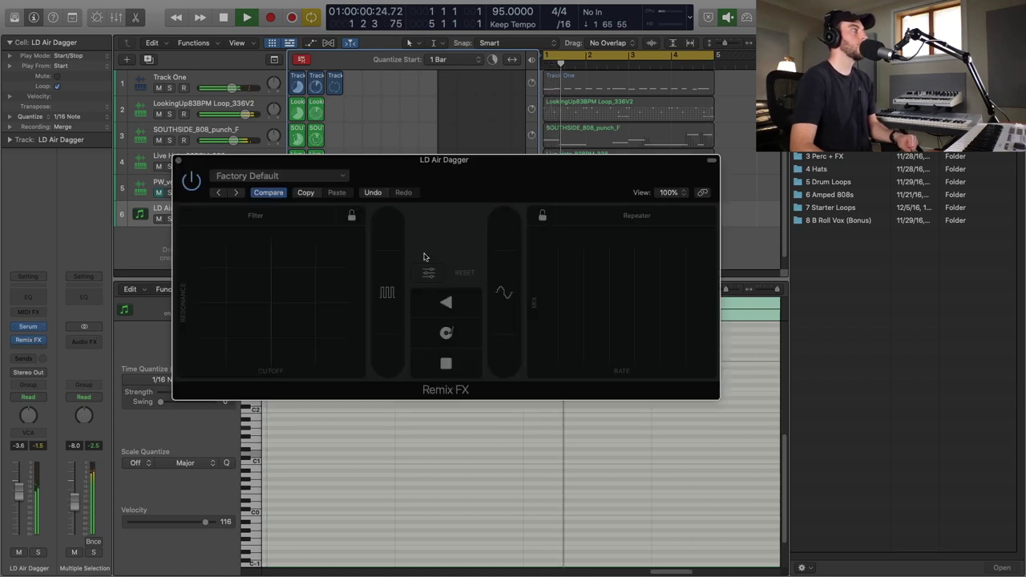
drag(428, 164, 492, 286)
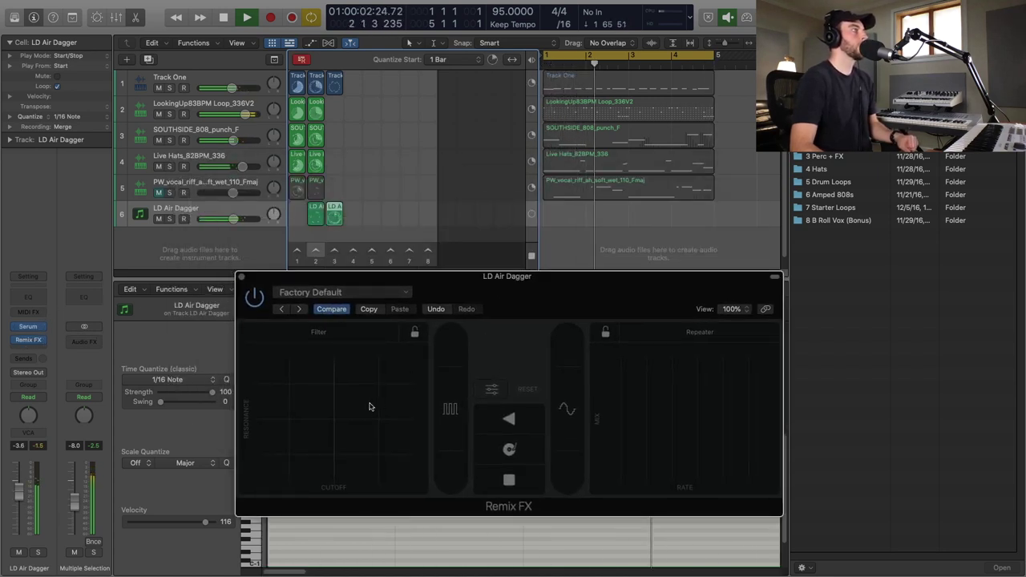
drag(361, 407, 386, 406)
drag(451, 419, 451, 373)
drag(564, 414, 566, 432)
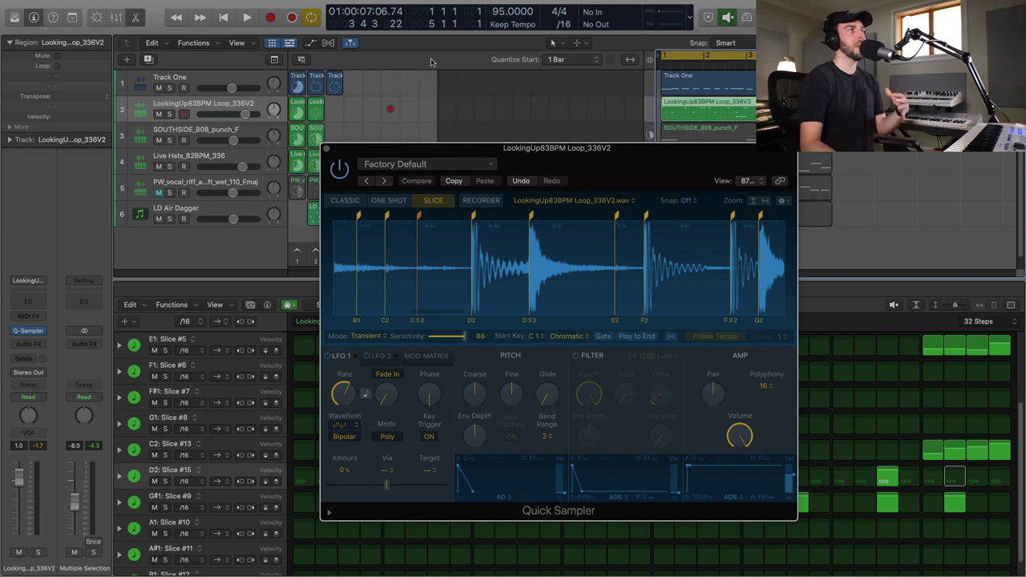
scroll(885, 396, down, 1)
scroll(849, 415, up, 6)
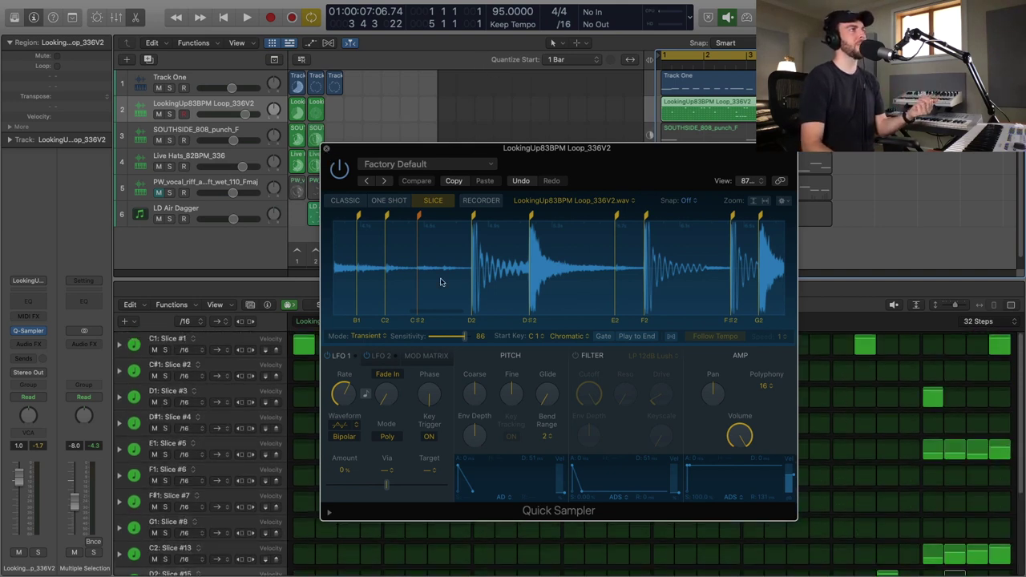
key(super+w)
scroll(564, 437, down, 6)
scroll(564, 437, up, 6)
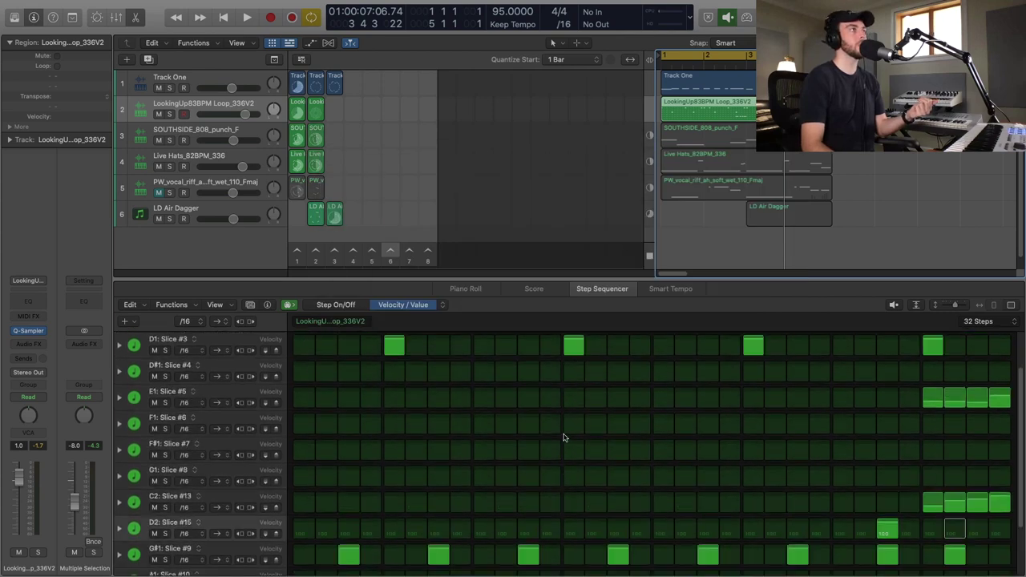